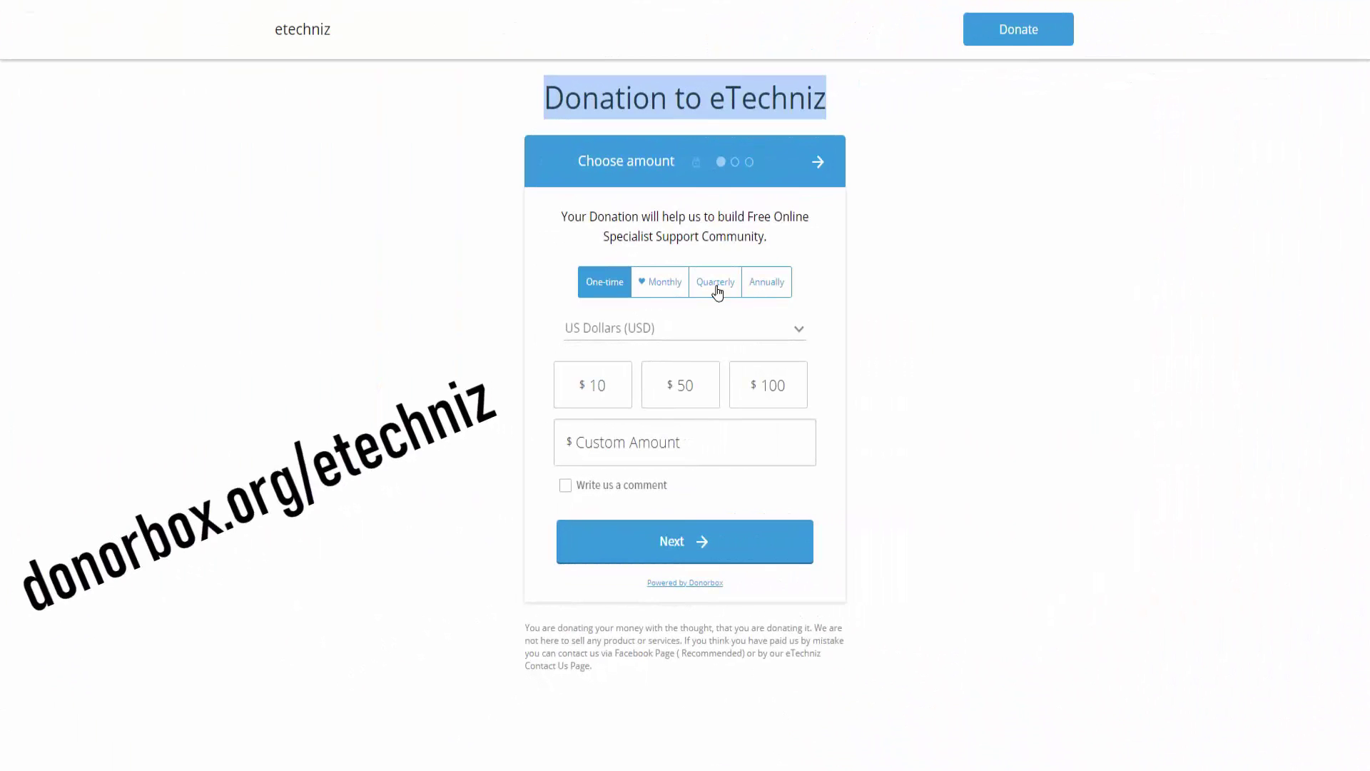
- Set a one-time $100 USD donation with the comment 'Your Comment' and continue
left_click(651, 327)
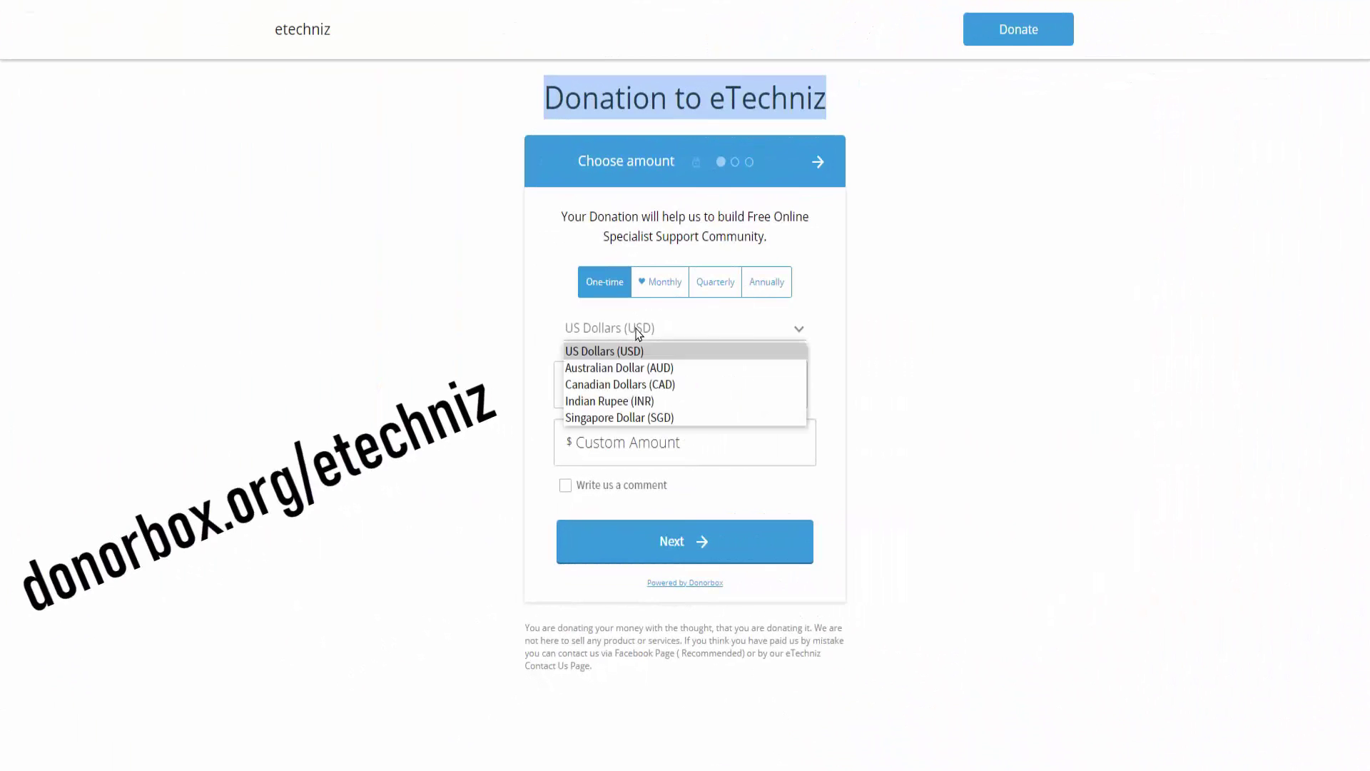
left_click(636, 346)
left_click(772, 394)
left_click(565, 485)
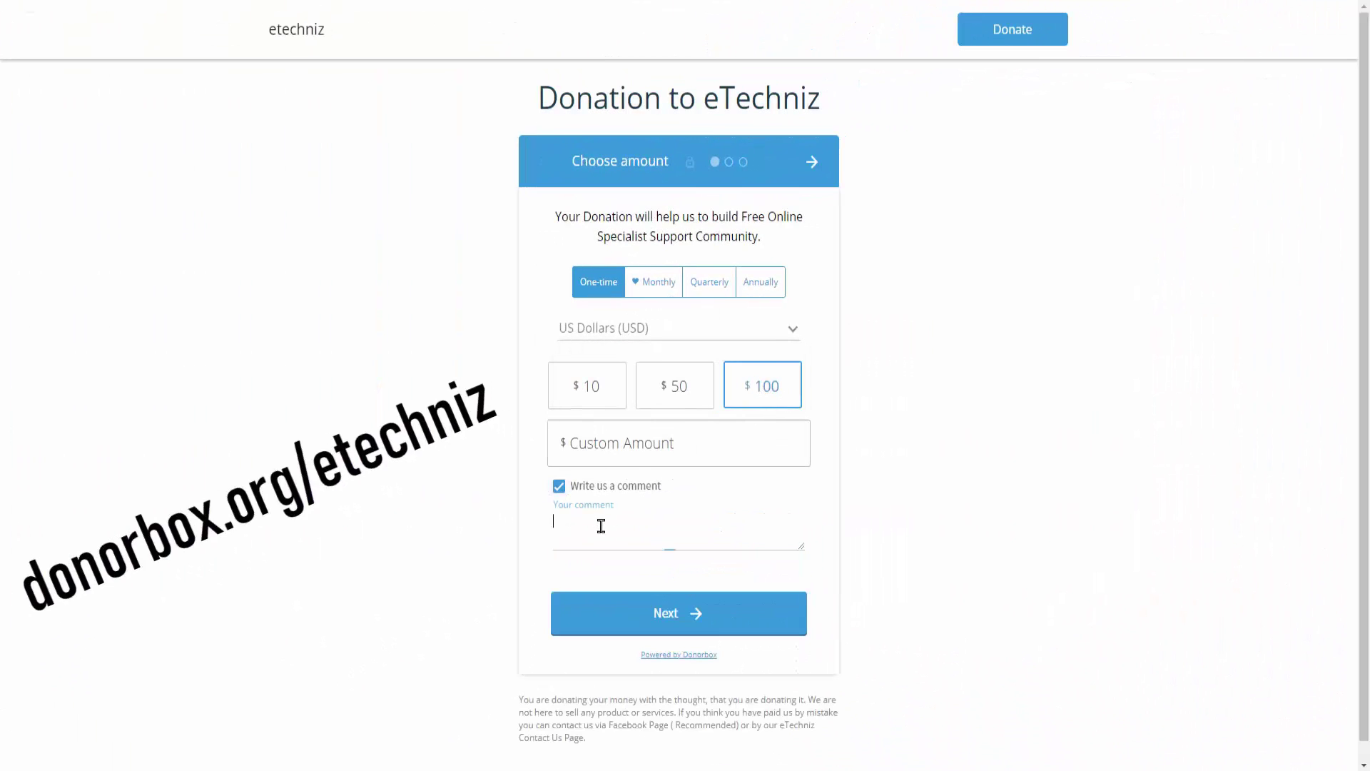
left_click(603, 523)
type("Your Comment")
left_click(625, 626)
- Enter the donor's first and last name, leaving the donation non-anonymous
left_click(597, 247)
type("Your First Name")
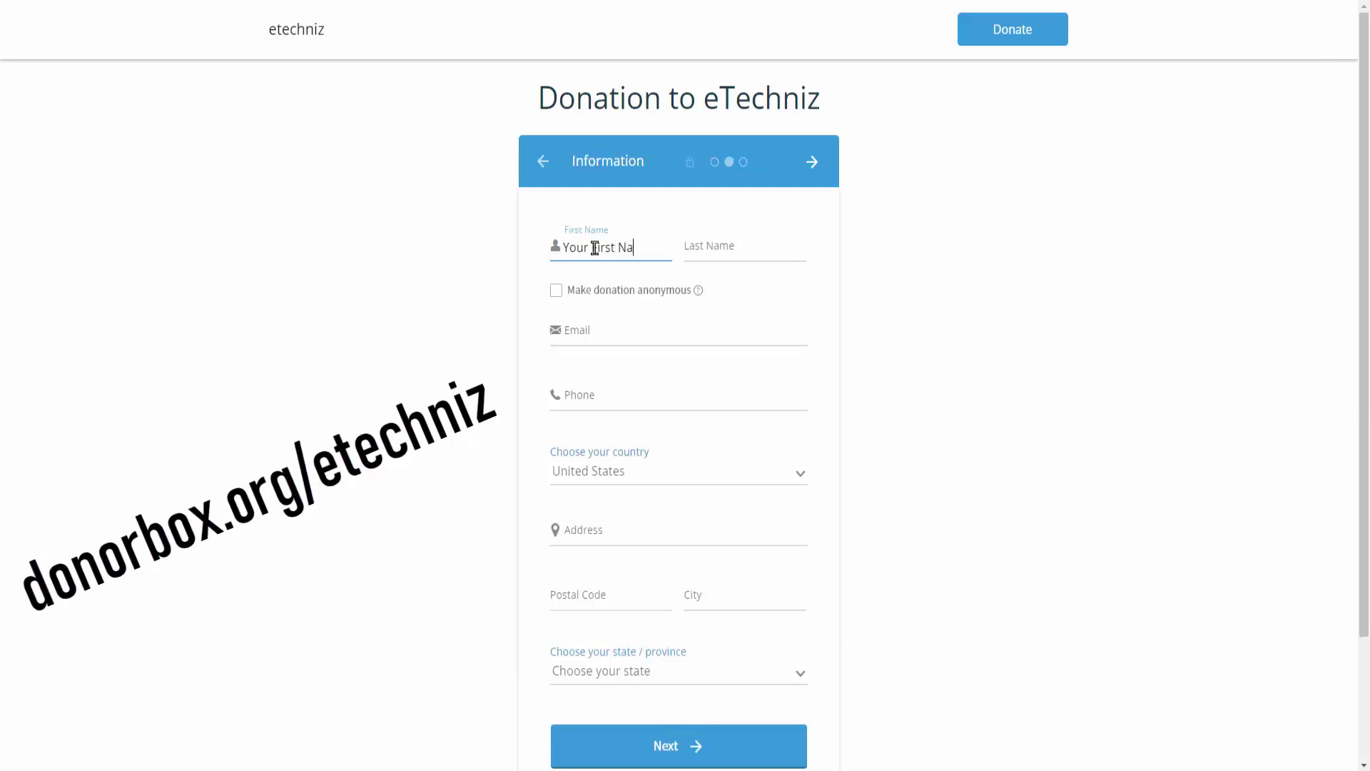
key("Tab")
type("Your Last Name")
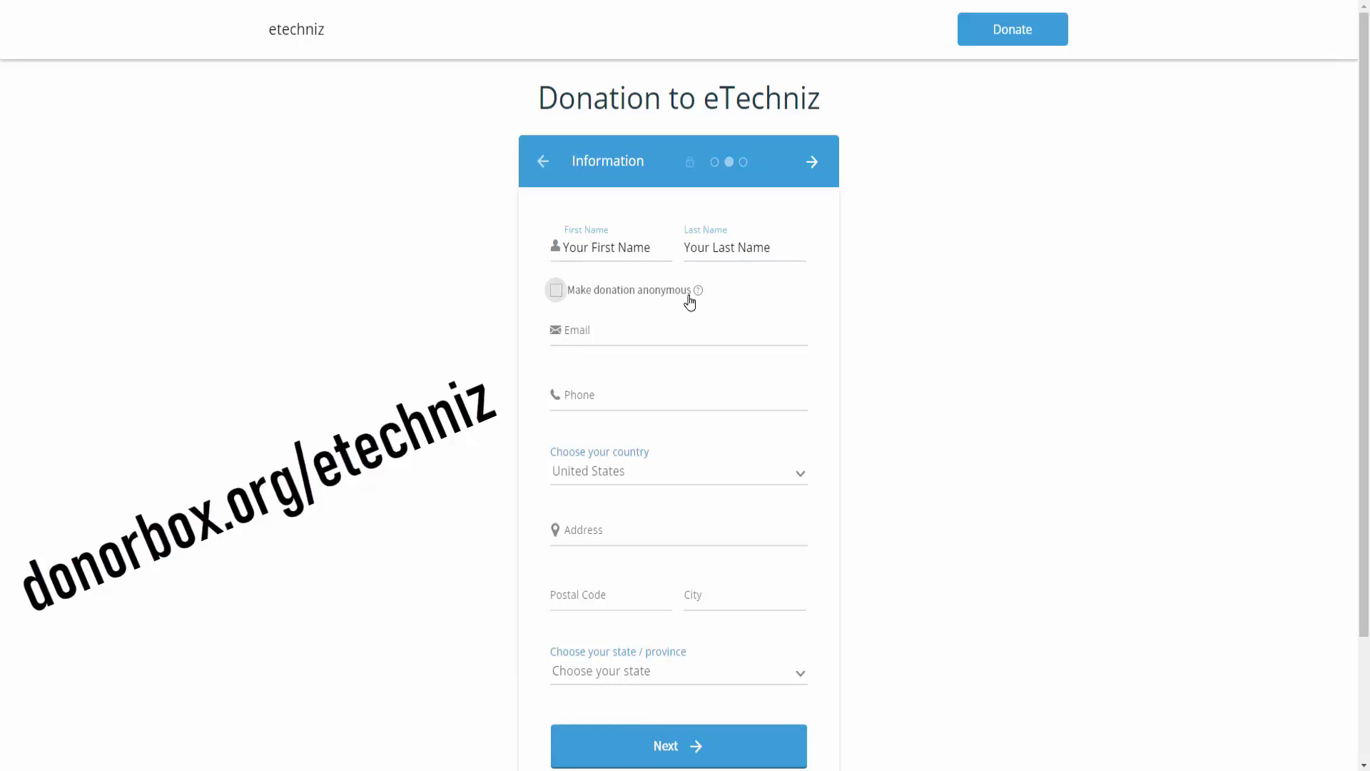
left_click(561, 293)
left_click(561, 292)
- Fill in the donor's e-mail address and phone number
key("Tab")
type("Youremai")
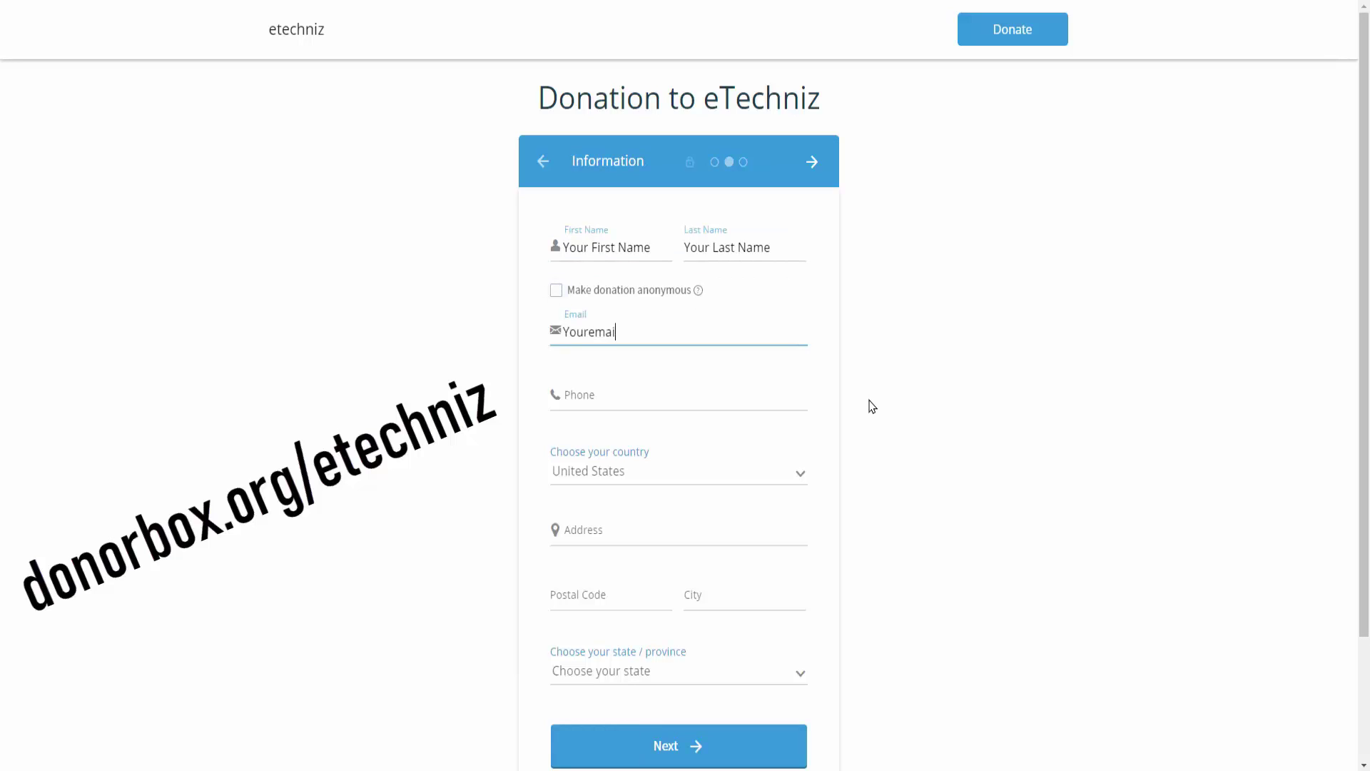
type("laddress@gmail.com")
key("Tab")
type("Your Phone Number")
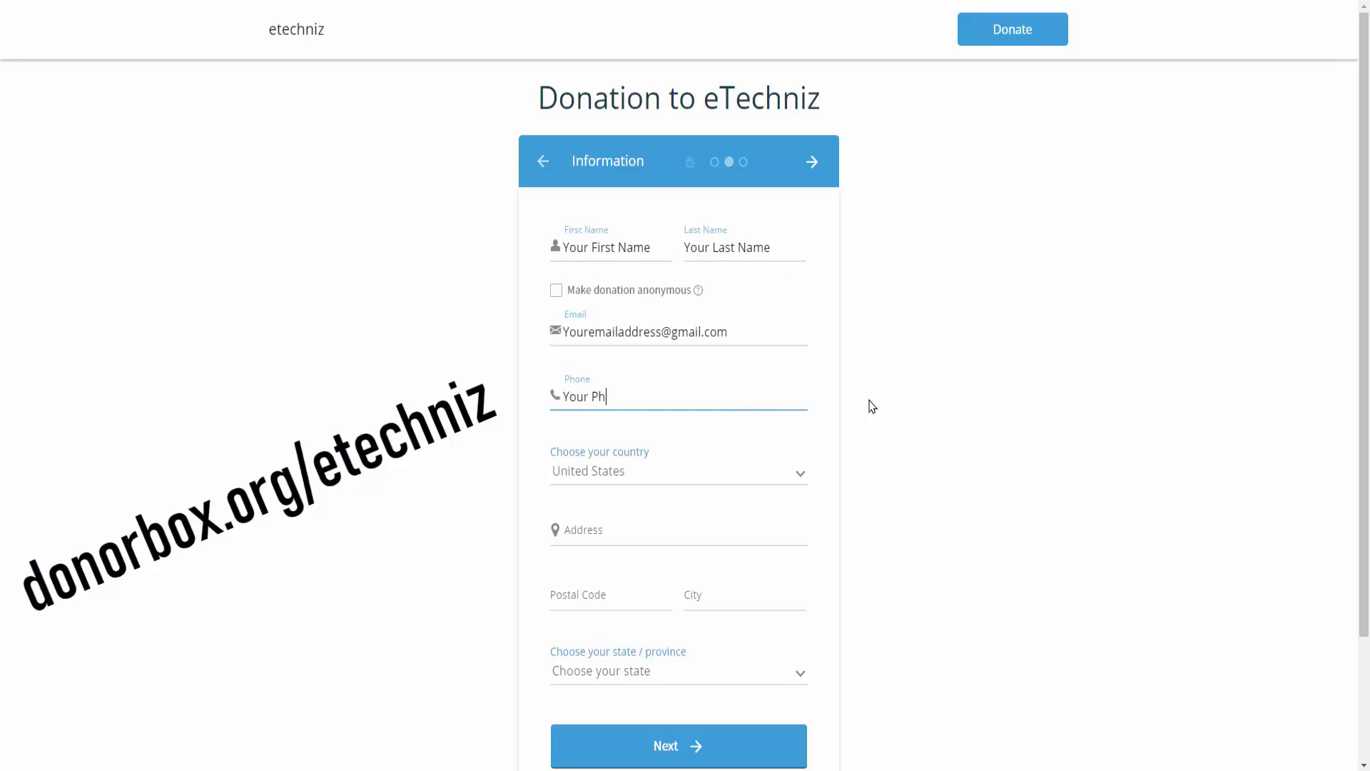
key("ctrl+a")
key("ctrl+v")
- Keep United States as the country, enter the address details, and continue to payment
left_click(800, 474)
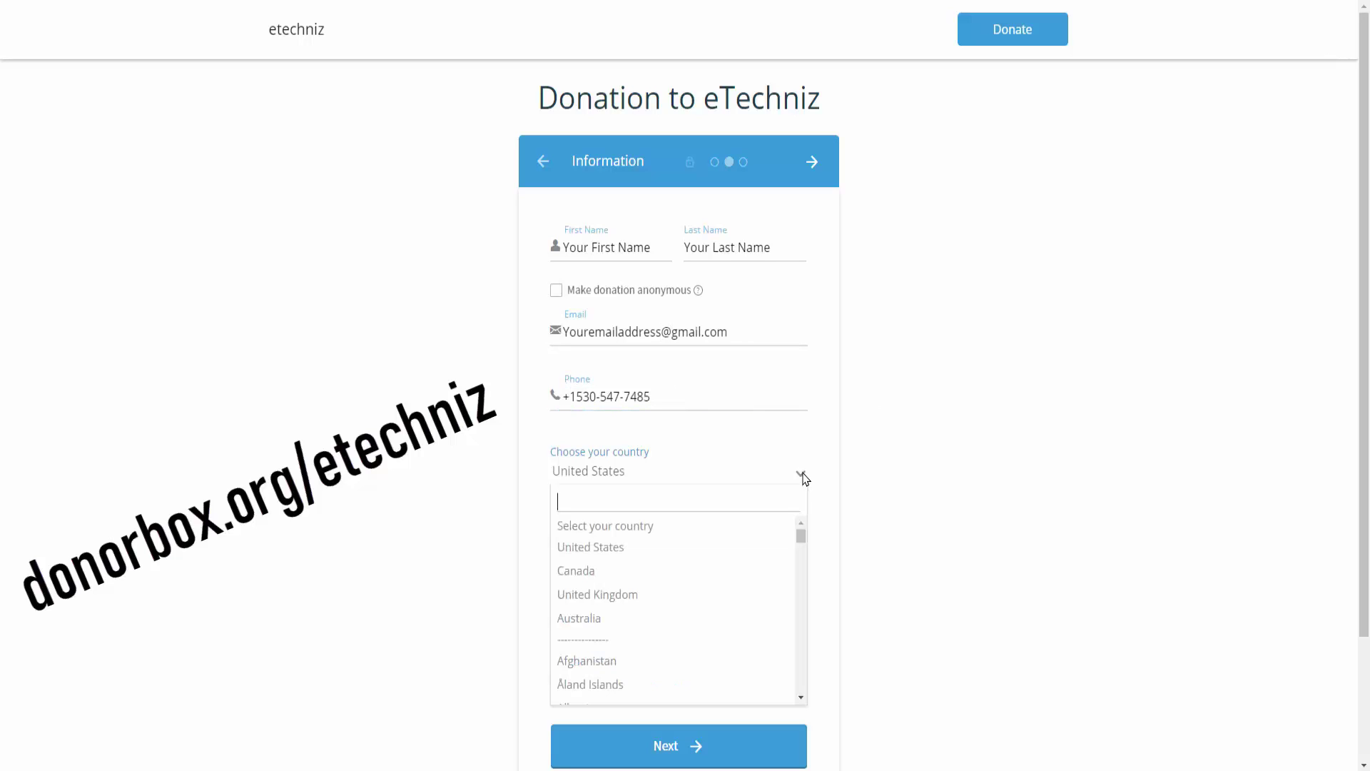
left_click(739, 546)
left_click(721, 533)
type("Your Address")
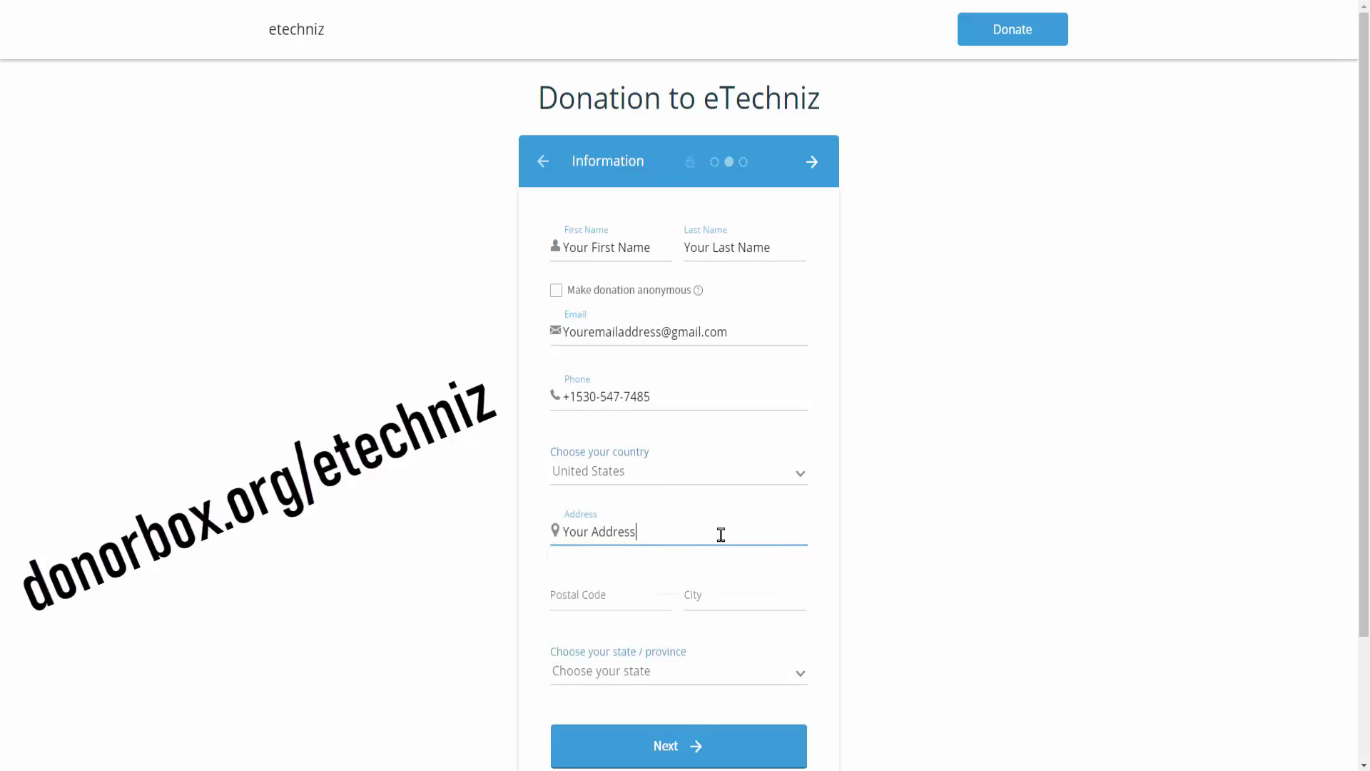
left_click(621, 600)
key("Return")
left_click(632, 435)
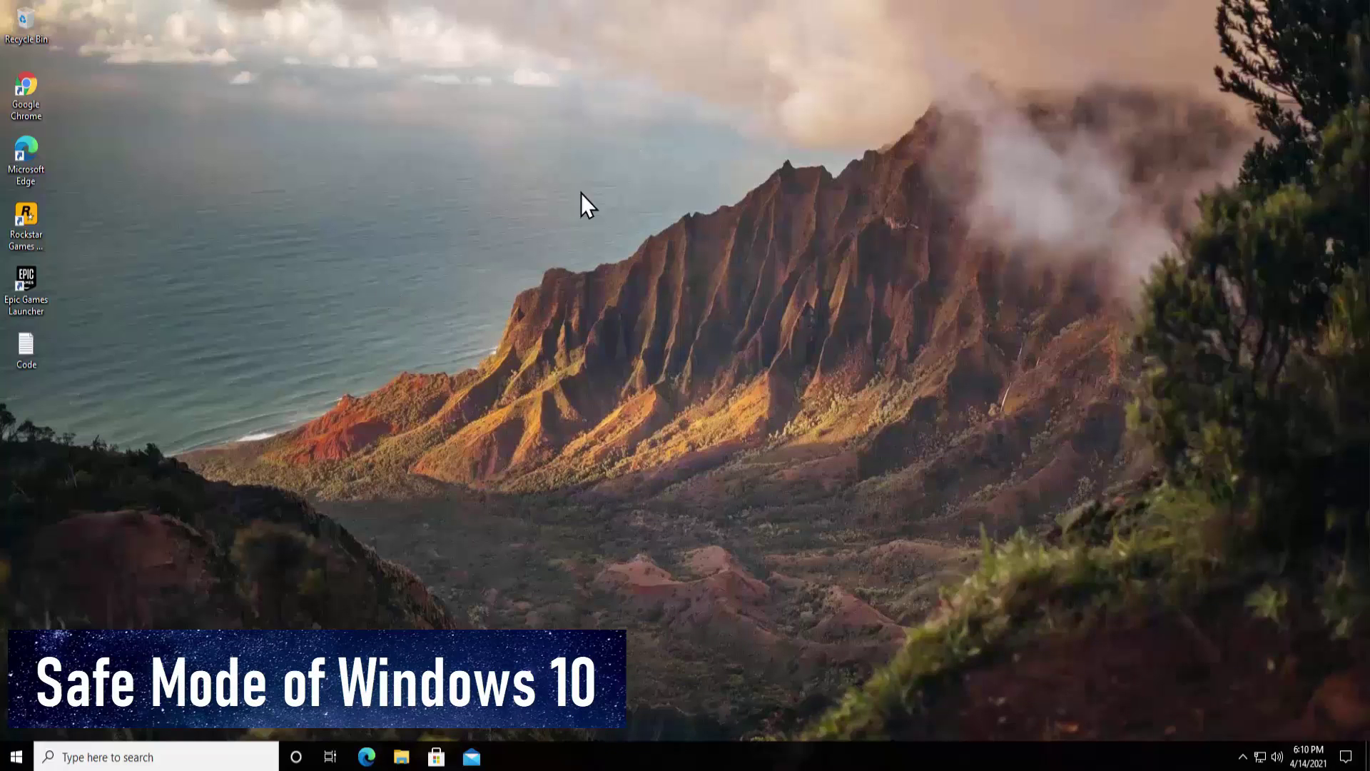
- Restart the PC from the Start menu, then continue from recovery back into Windows 10
left_click(18, 755)
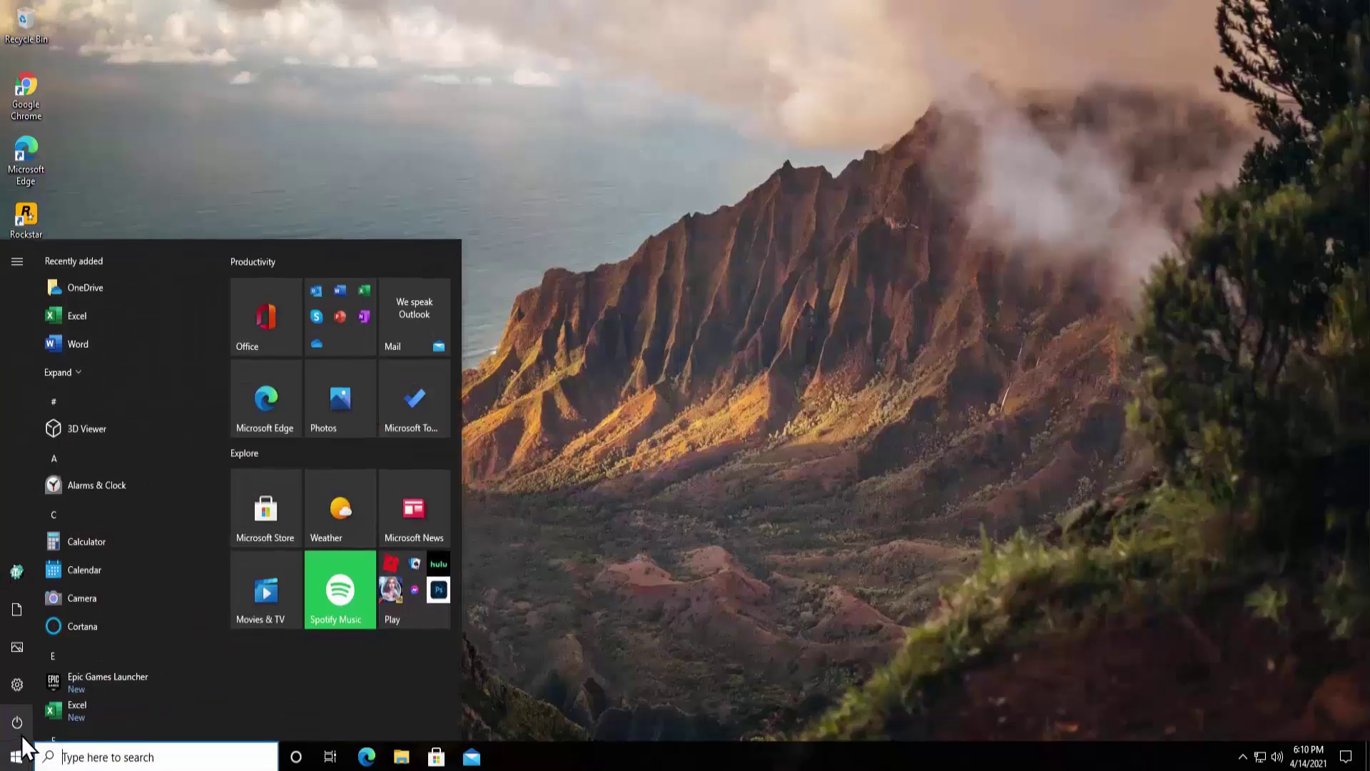
mouse_move(24, 730)
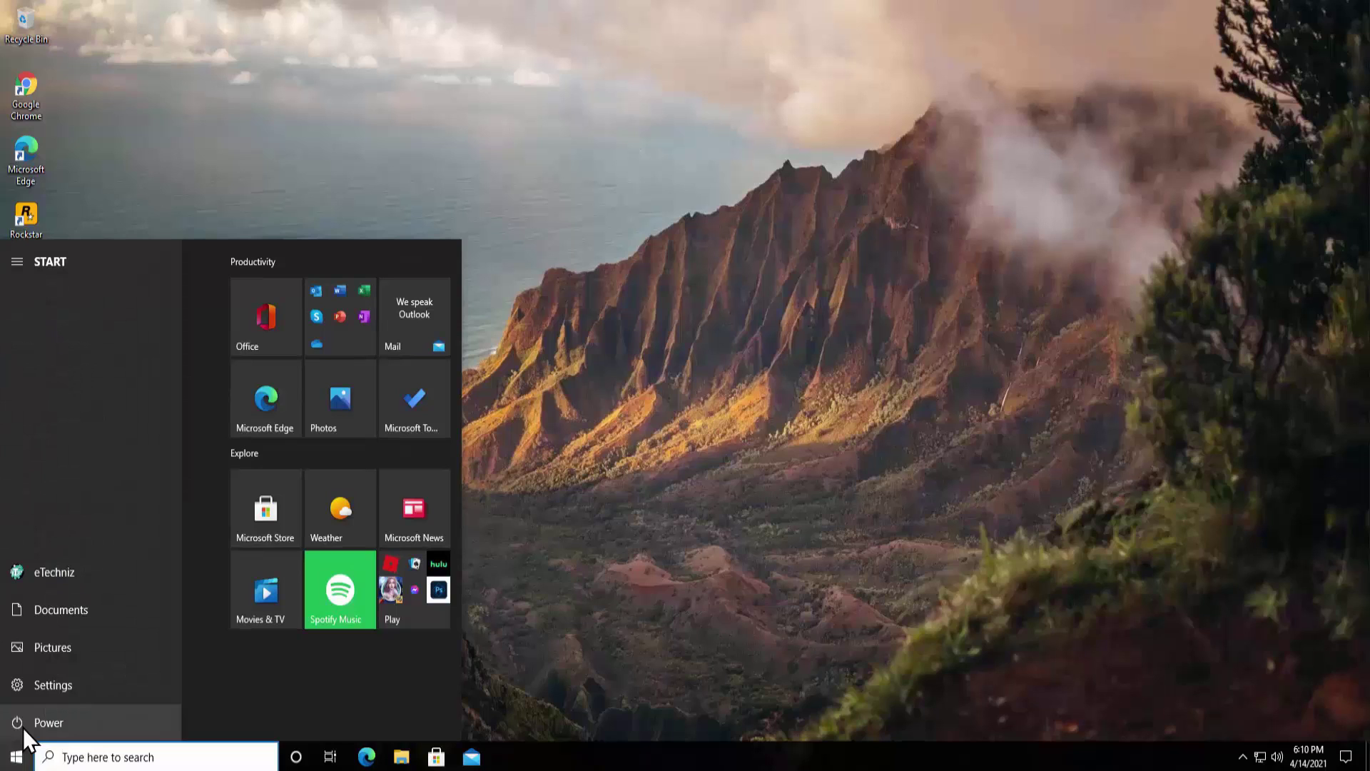
left_click(32, 723)
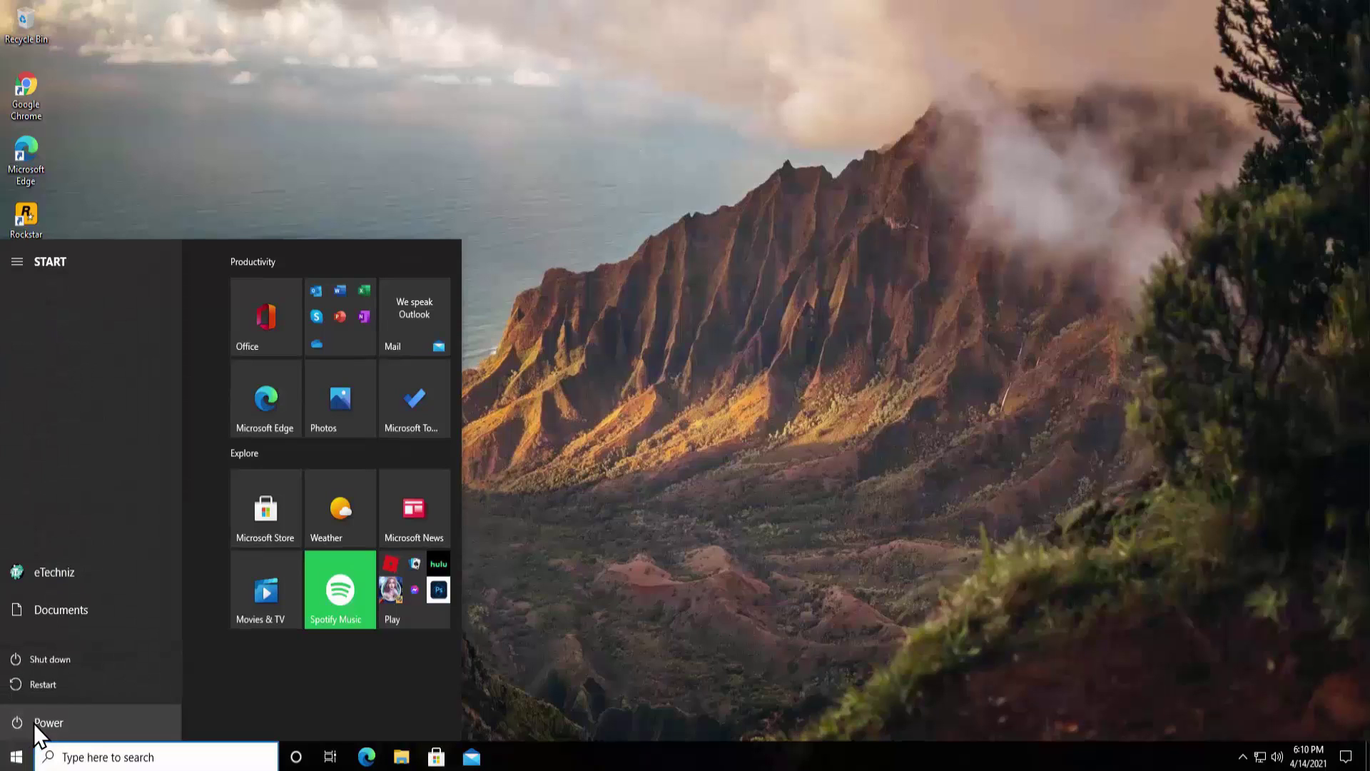
left_click(79, 682)
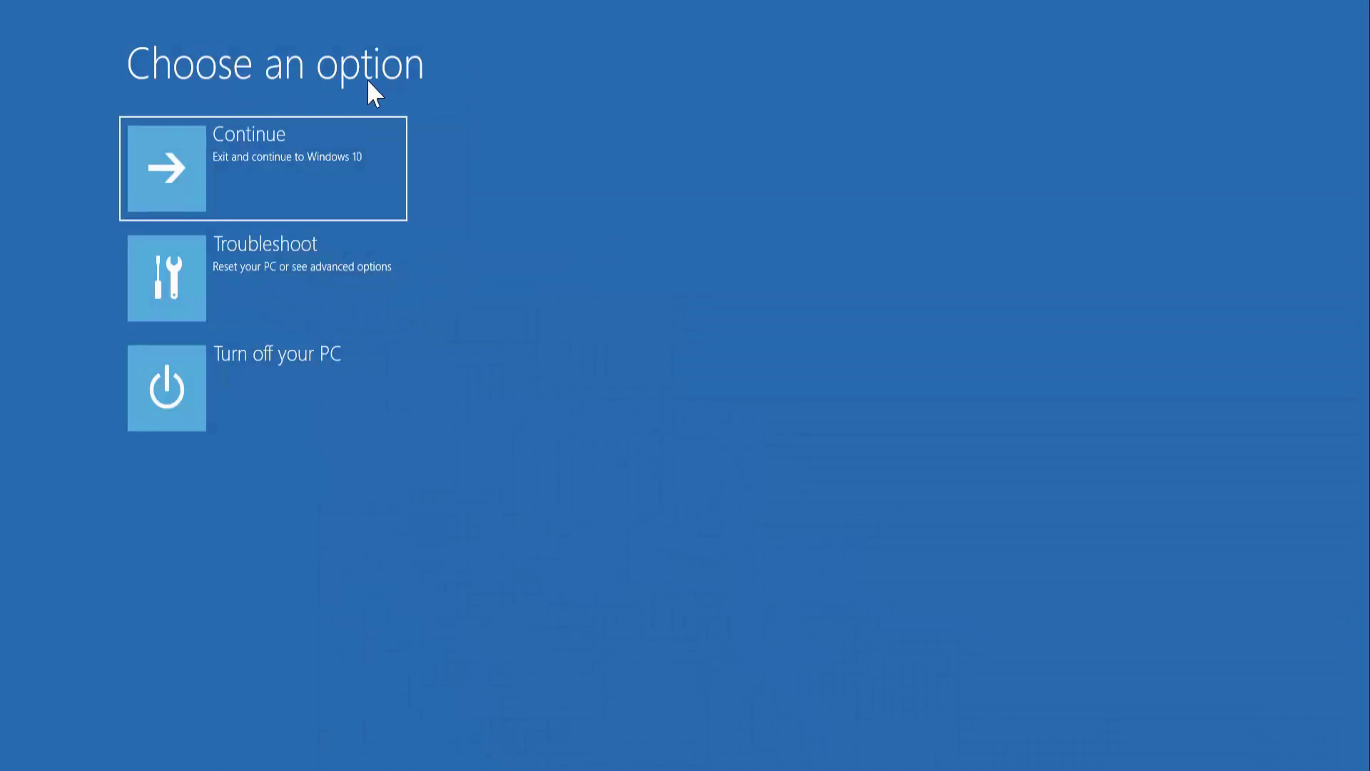
left_click(340, 165)
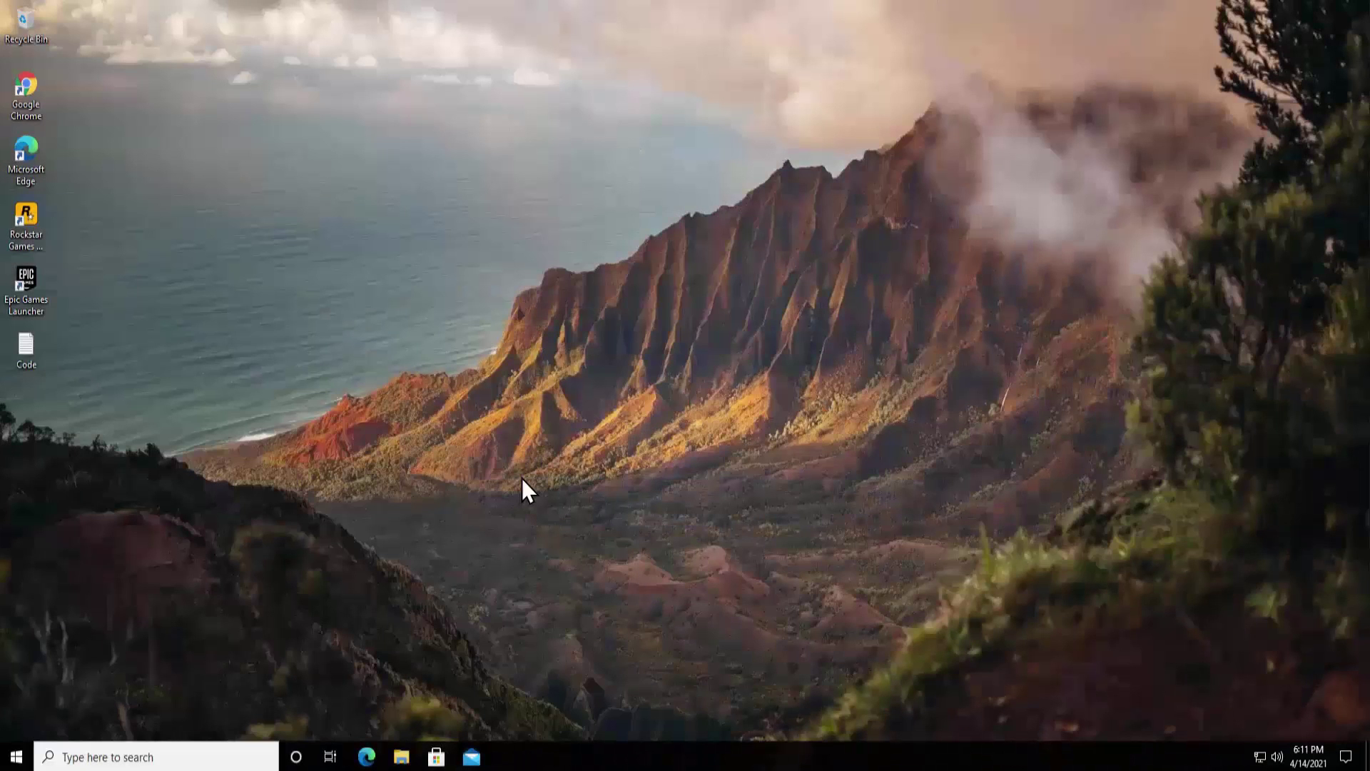
- Lock the PC from the Start menu's account options
left_click(17, 756)
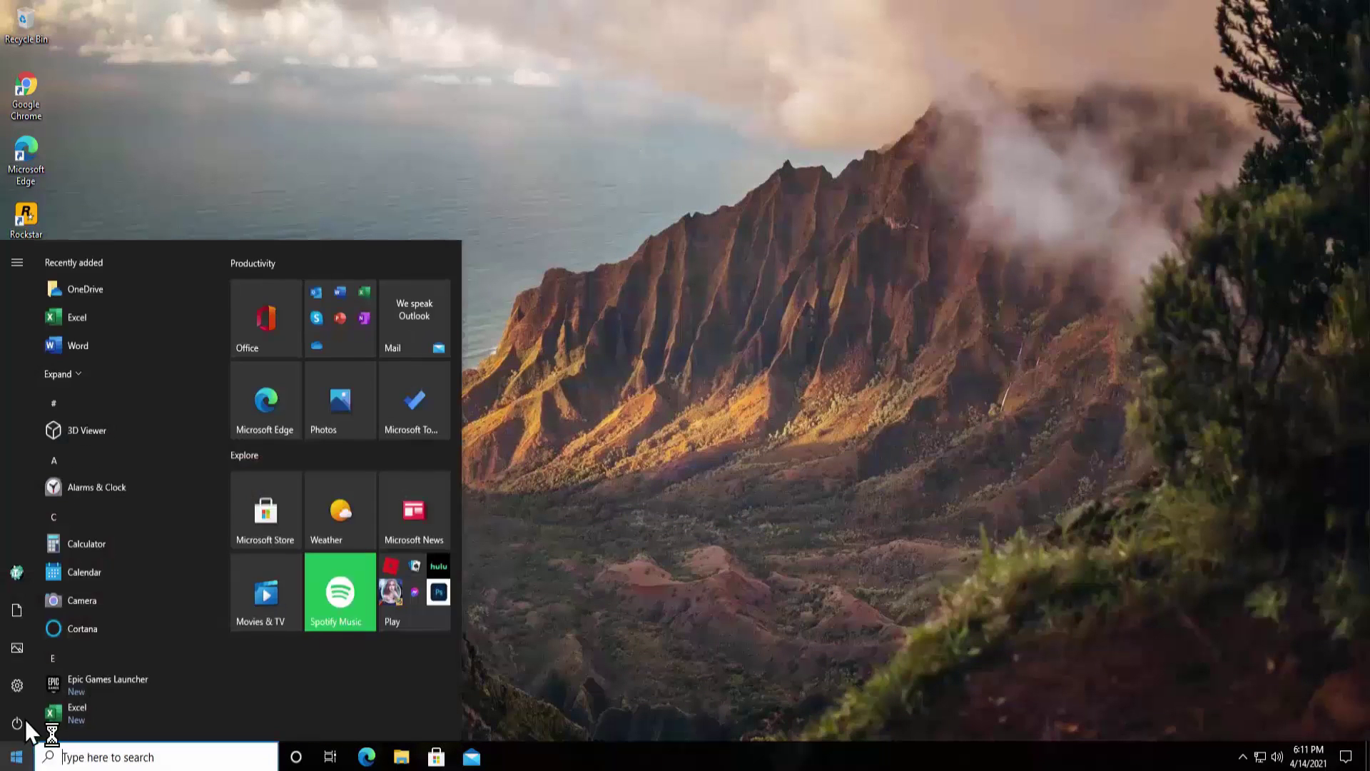
left_click(25, 573)
left_click(69, 509)
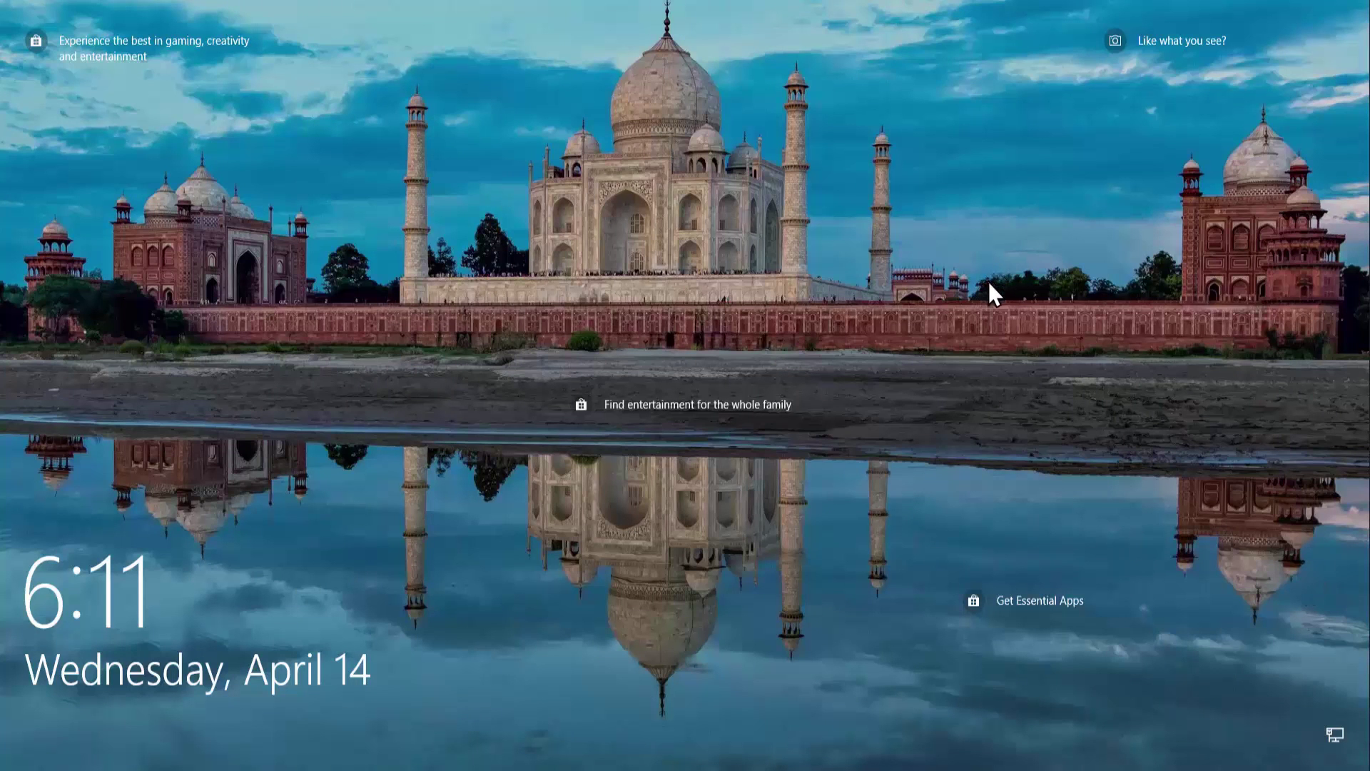
- Dismiss the lock screen and restart from the sign-in Power icon, confirming Restart anyway
left_click(1149, 486)
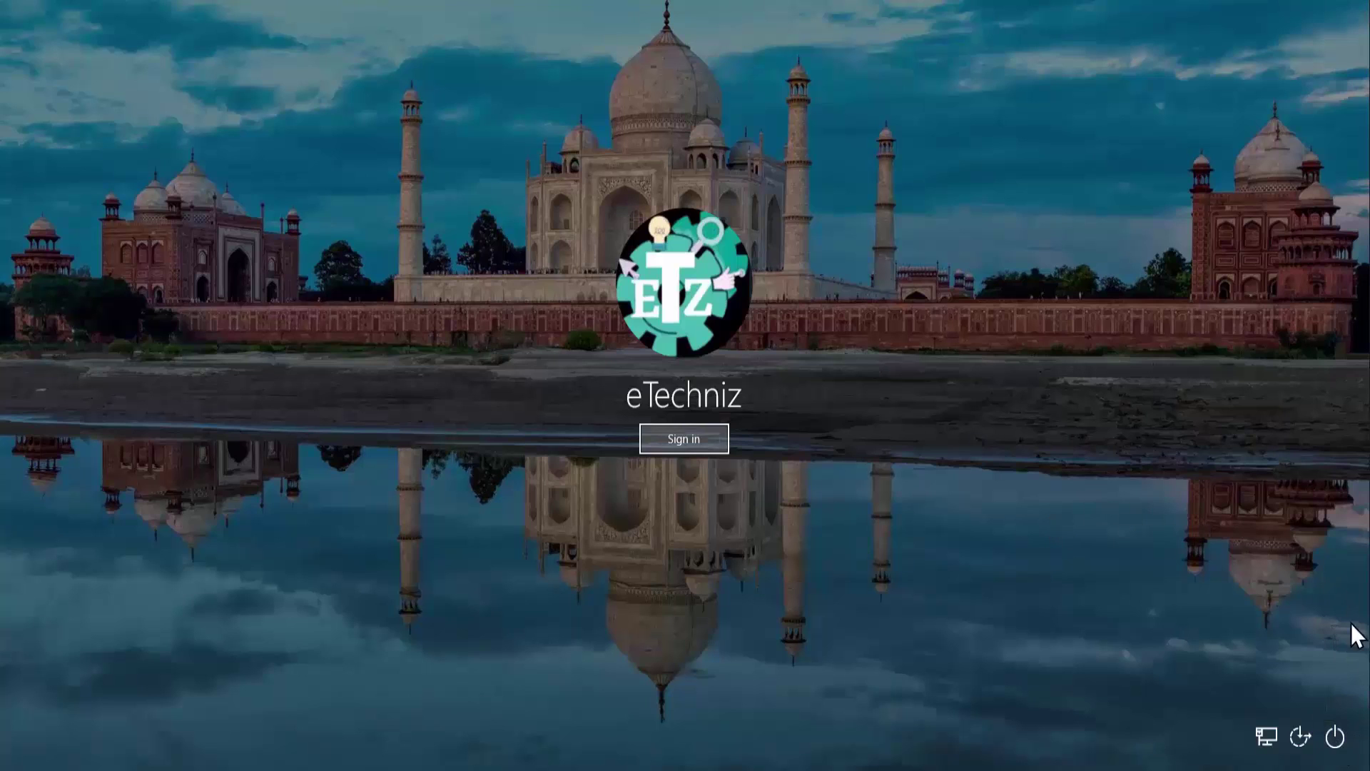
left_click(1336, 737)
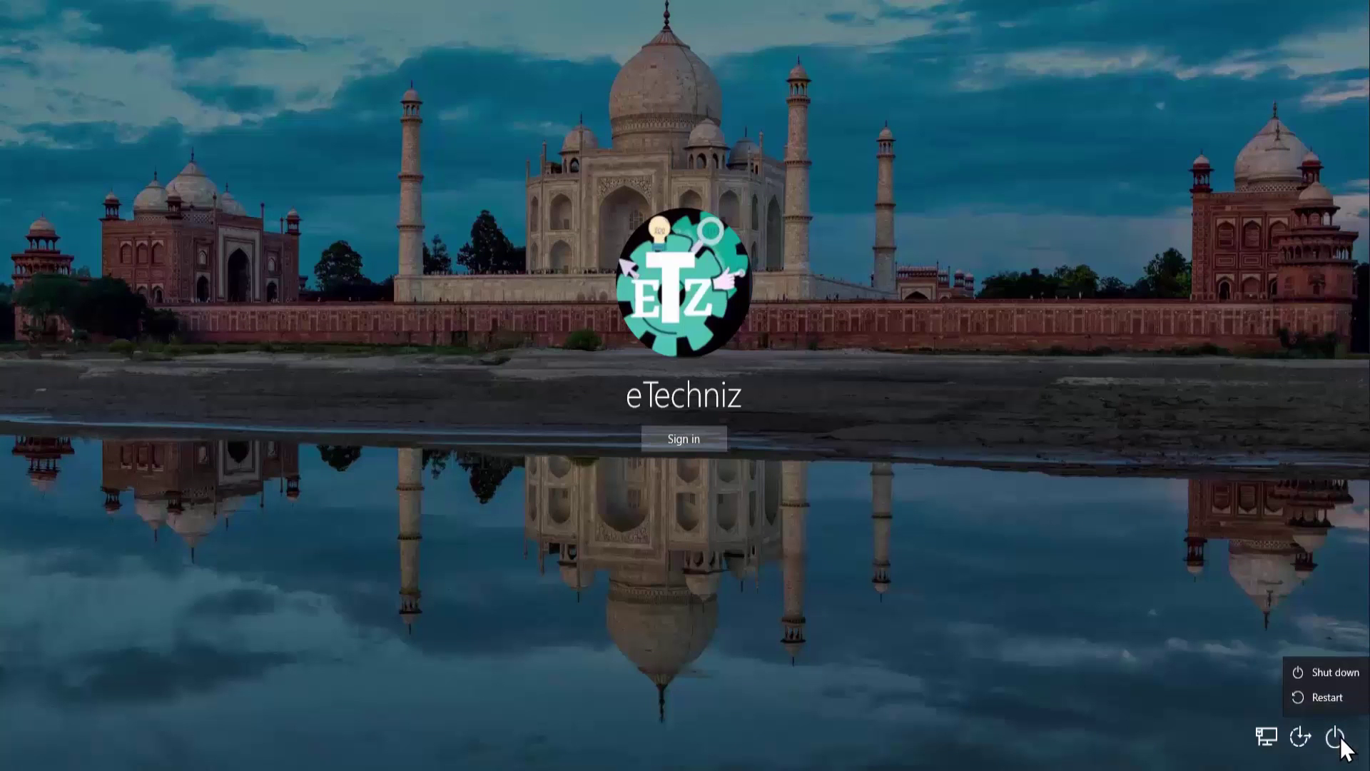
left_click(1329, 698)
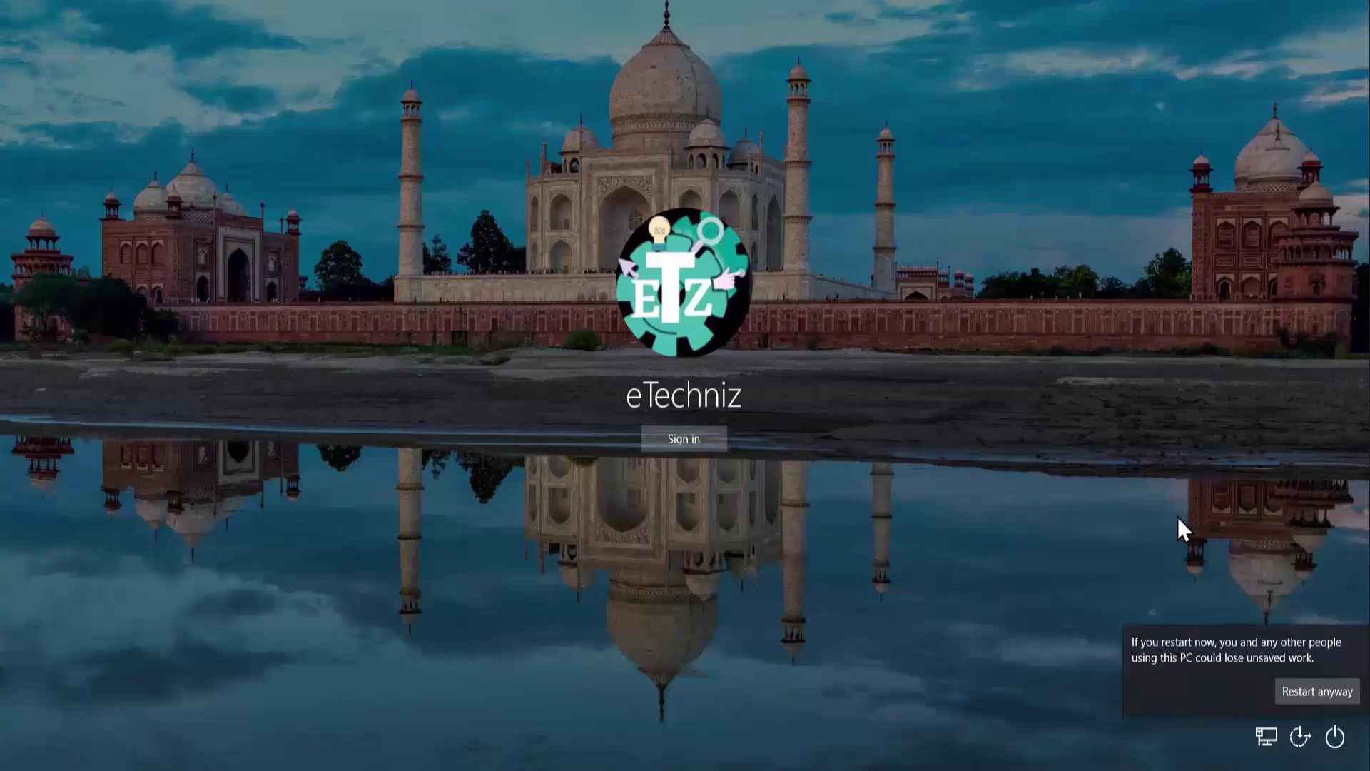
left_click(1313, 694)
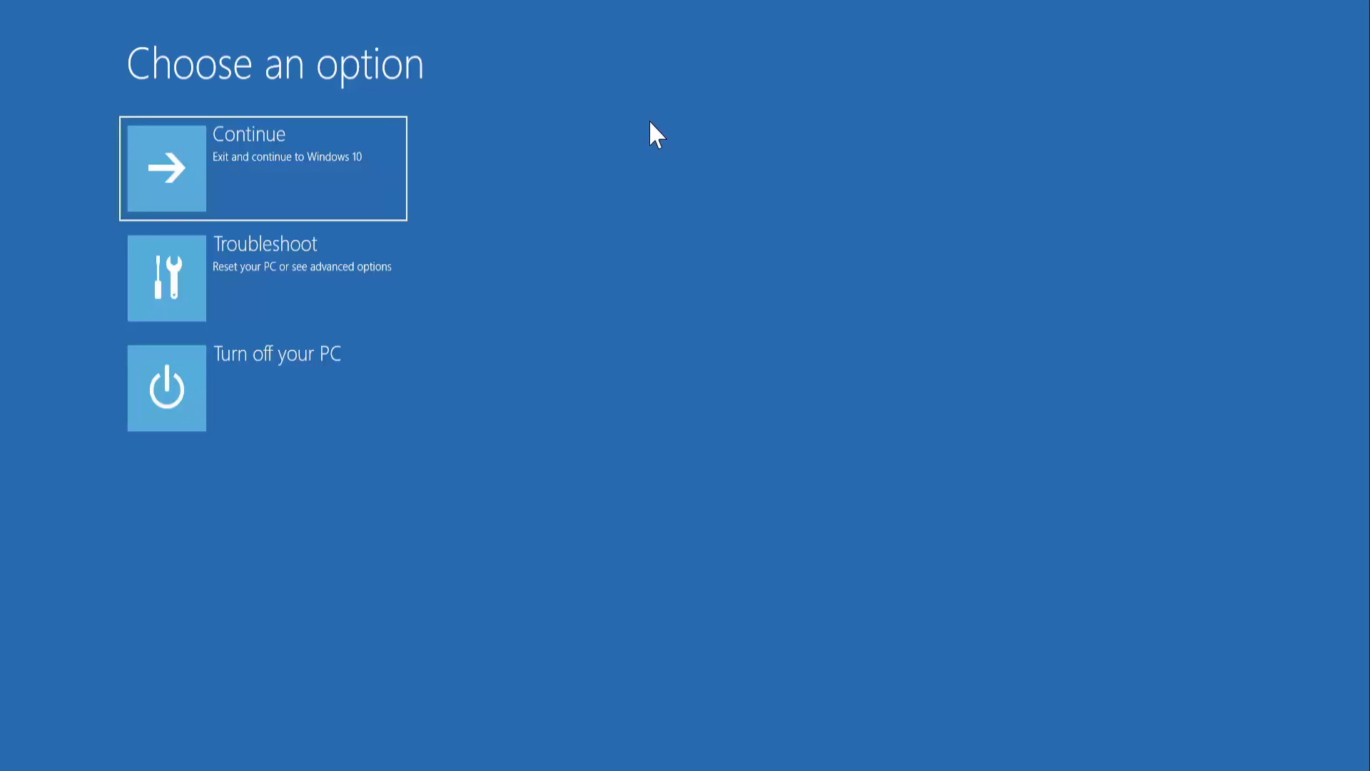
- Go to Troubleshoot > Advanced options > Startup Settings, restart, and pick 4 for Safe Mode
left_click(349, 287)
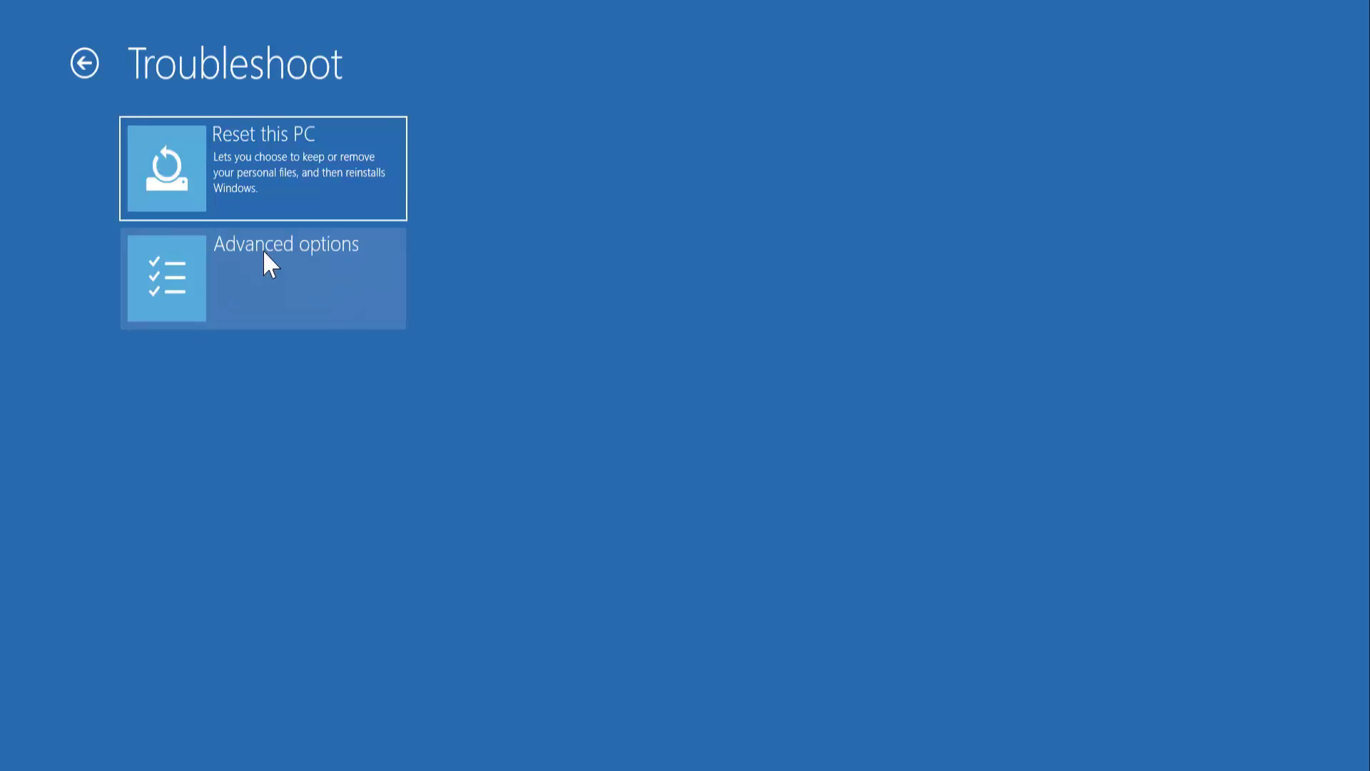
left_click(291, 266)
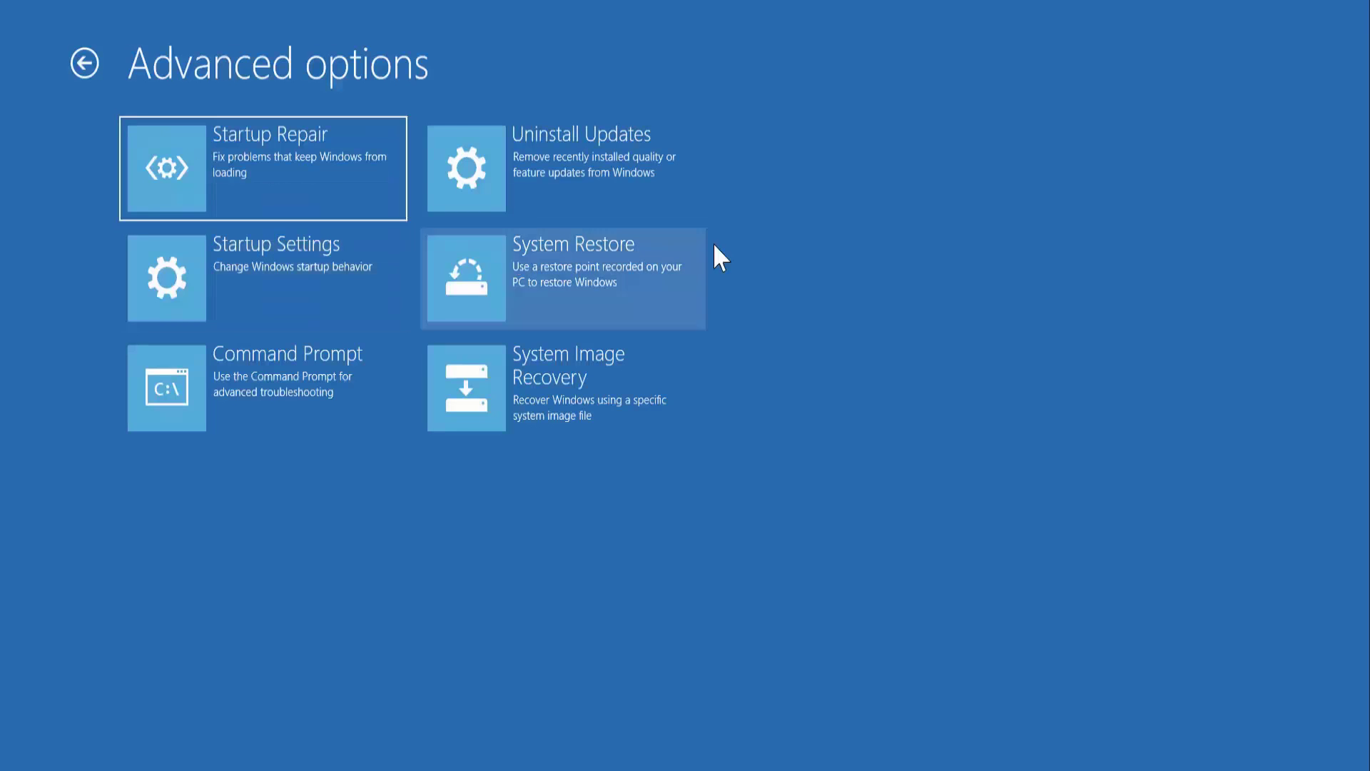
left_click(241, 271)
left_click(638, 347)
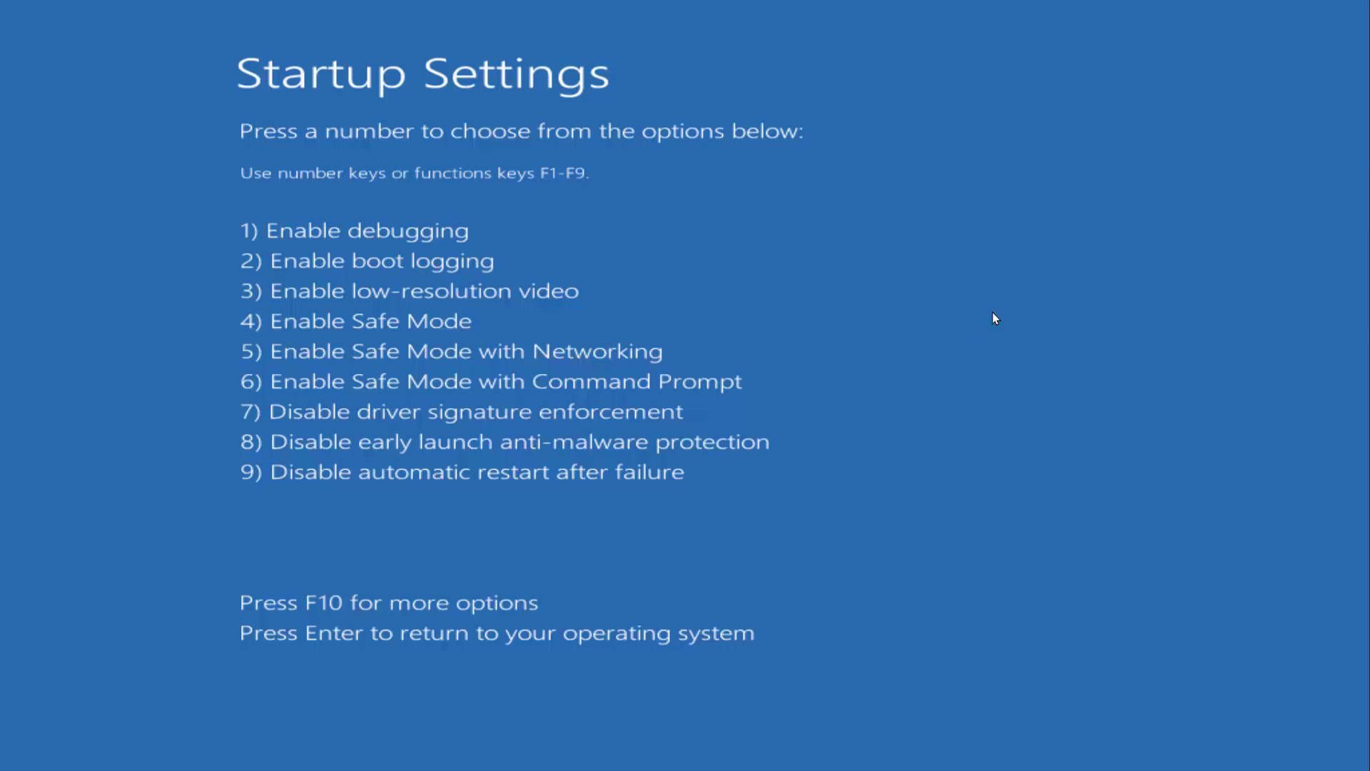
key("4")
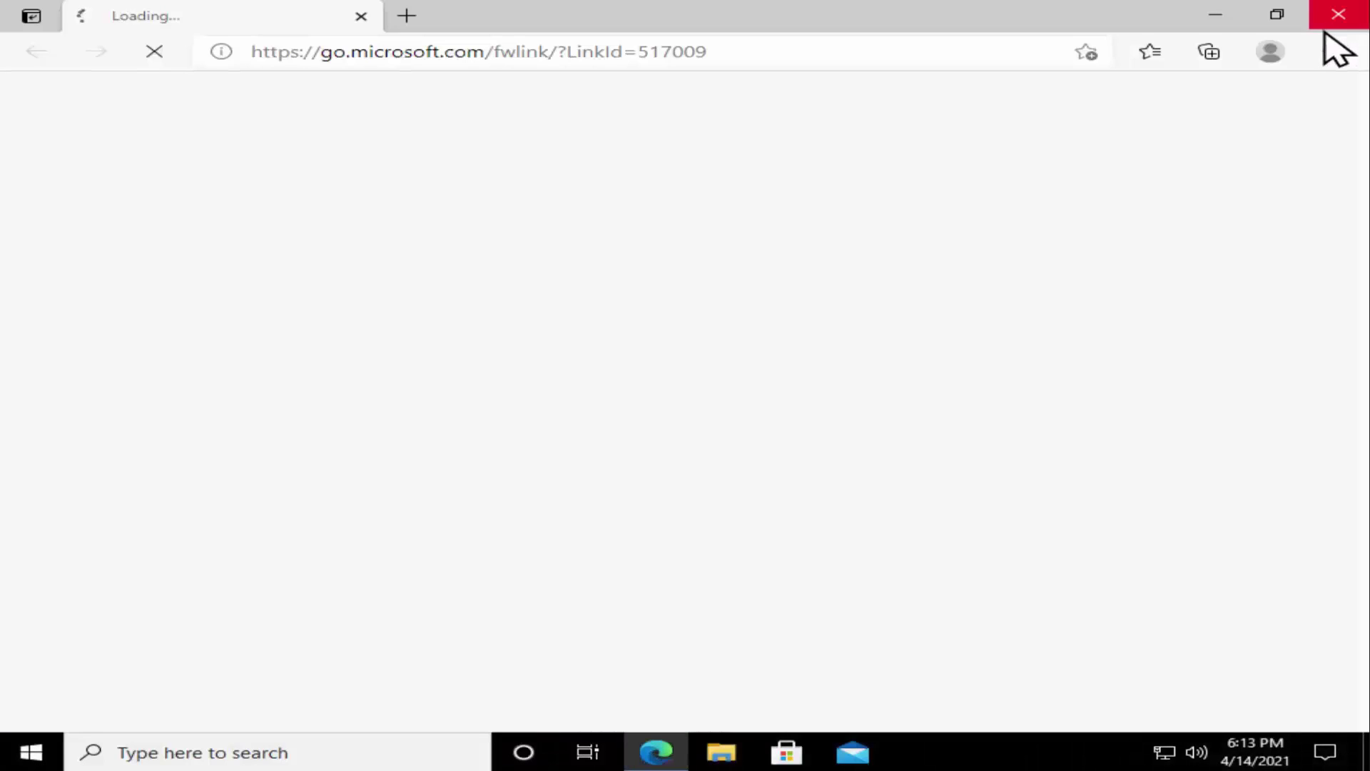
- Close Edge, open Device Manager from the Win+X menu, and expand Display adapters
left_click(1330, 26)
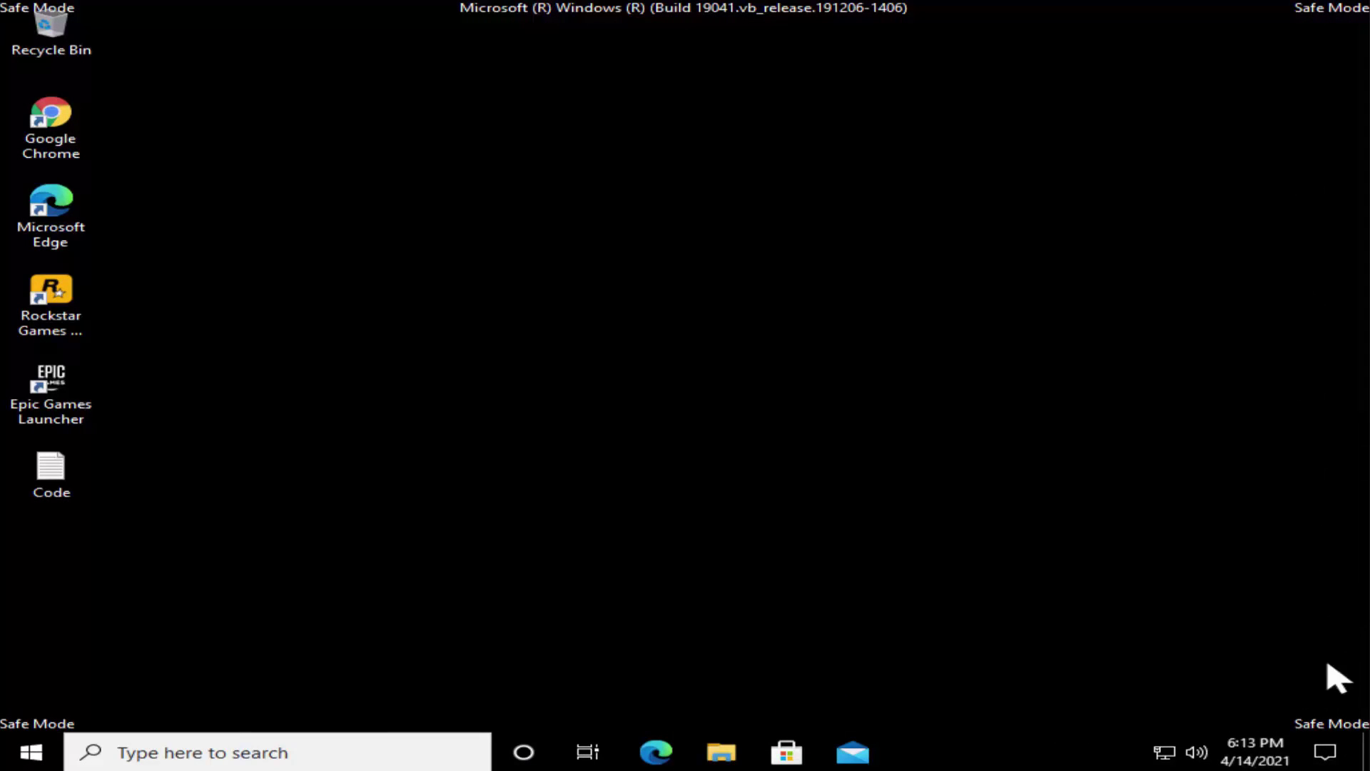
right_click(42, 755)
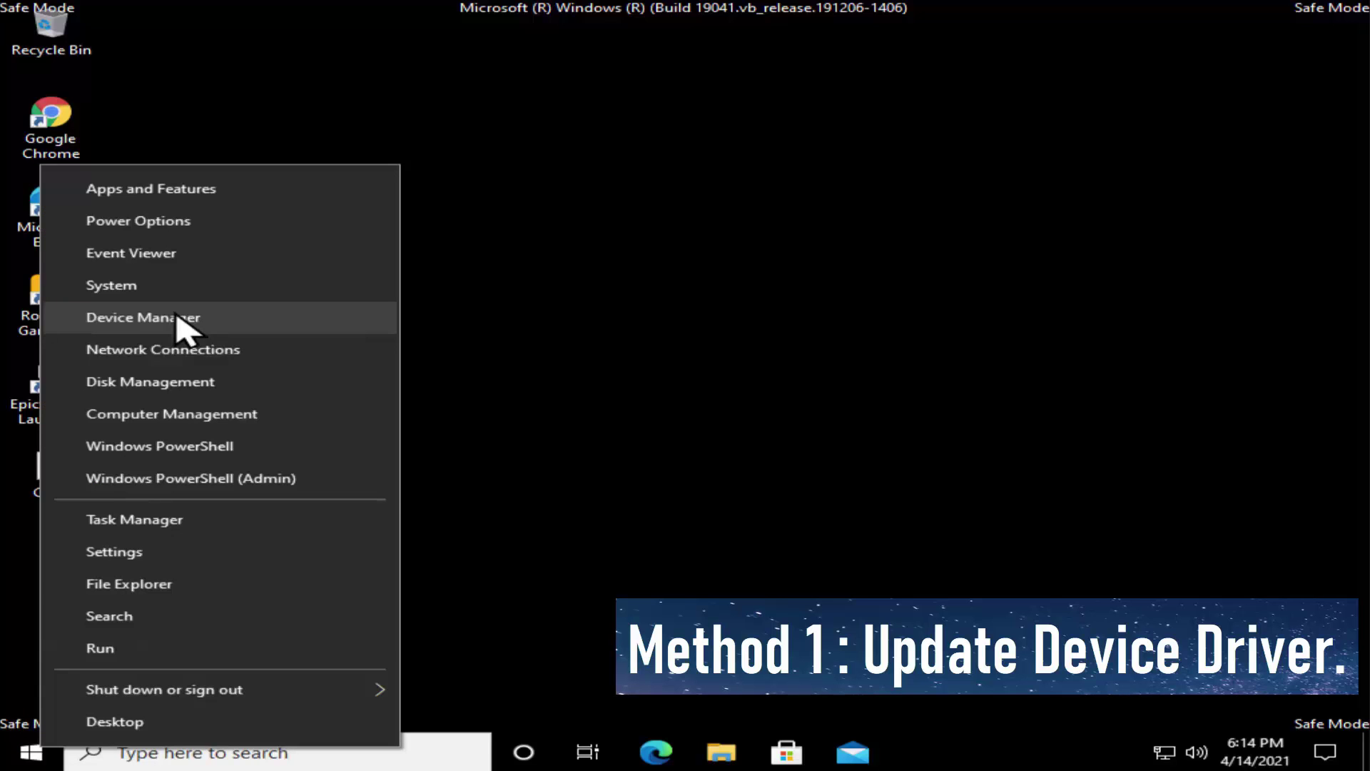
left_click(185, 328)
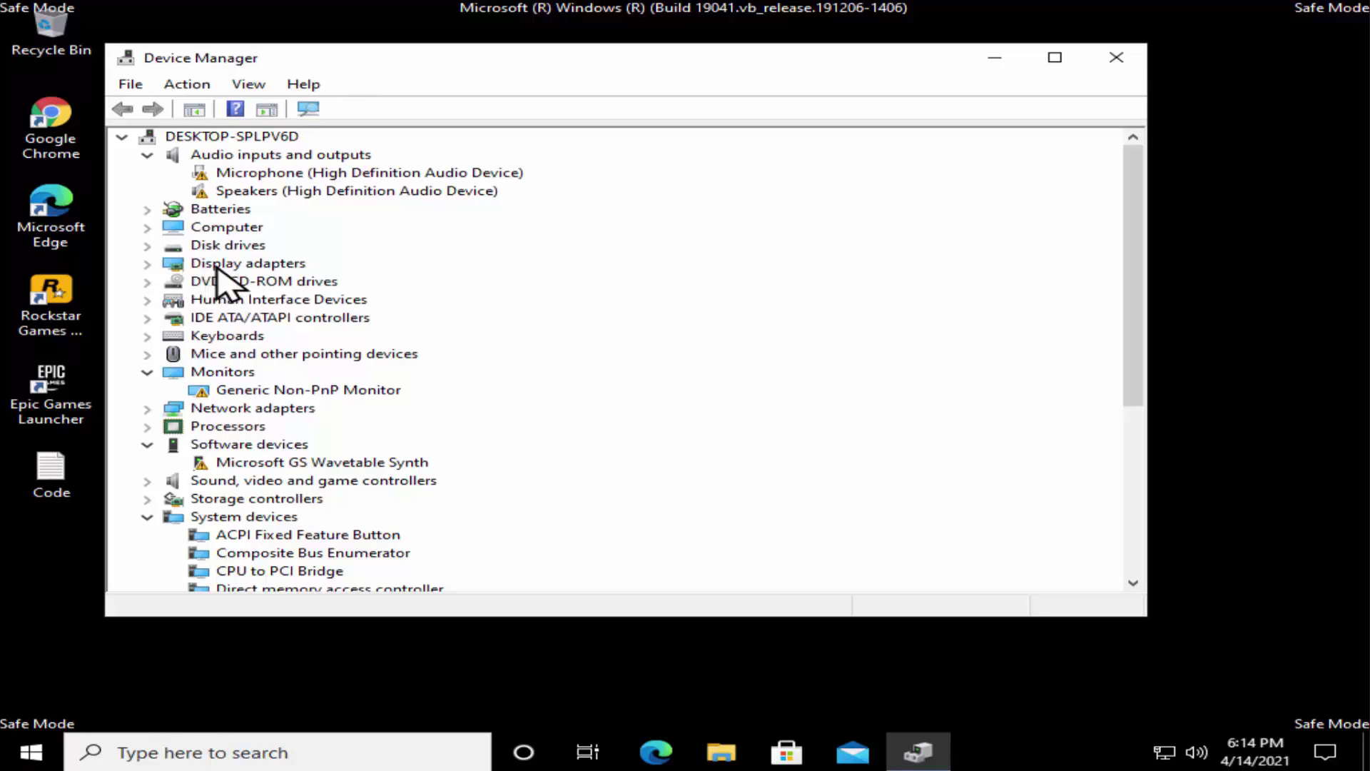
left_click(160, 264)
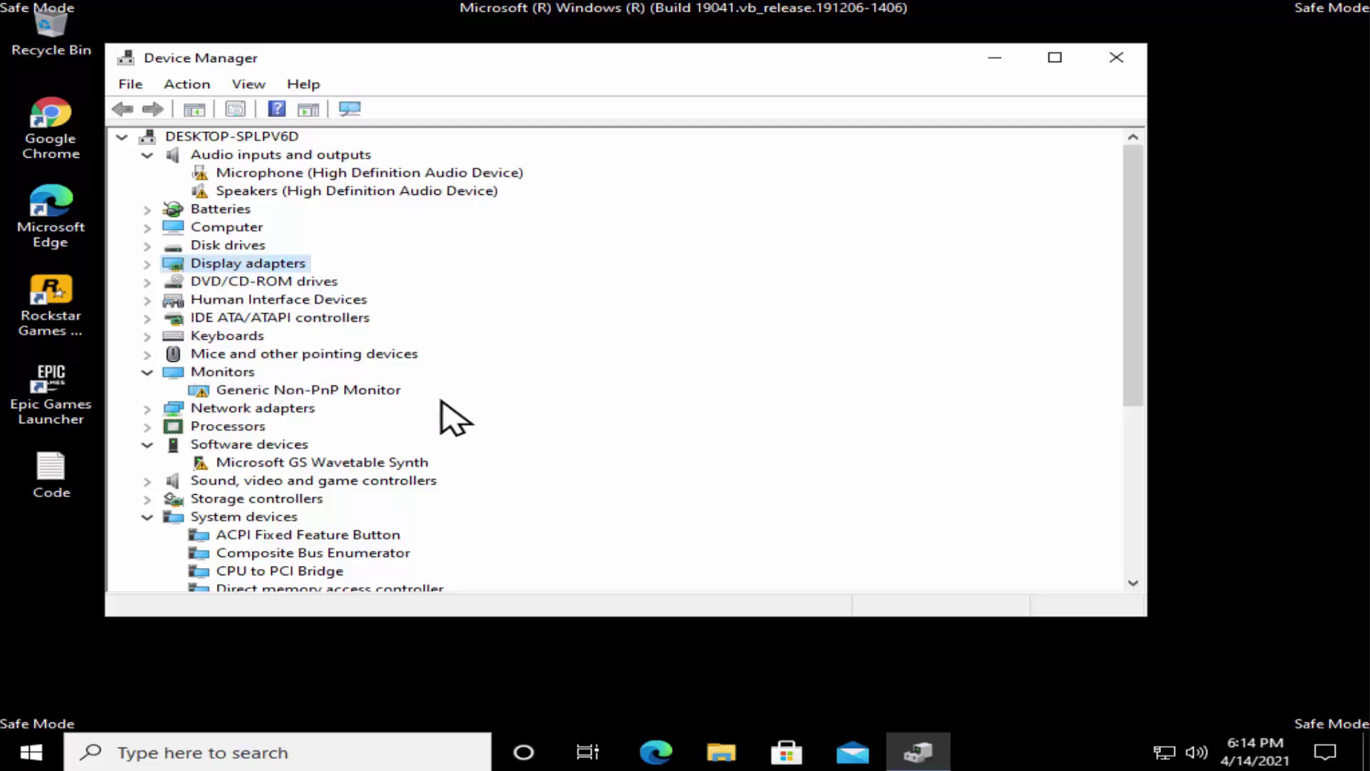
scroll(446, 418, "down", 3)
scroll(446, 418, "up", 3)
double_click(262, 268)
- Search automatically for a VirtualBox Graphics Adapter driver, then close the result and Device Manager
left_click(424, 282)
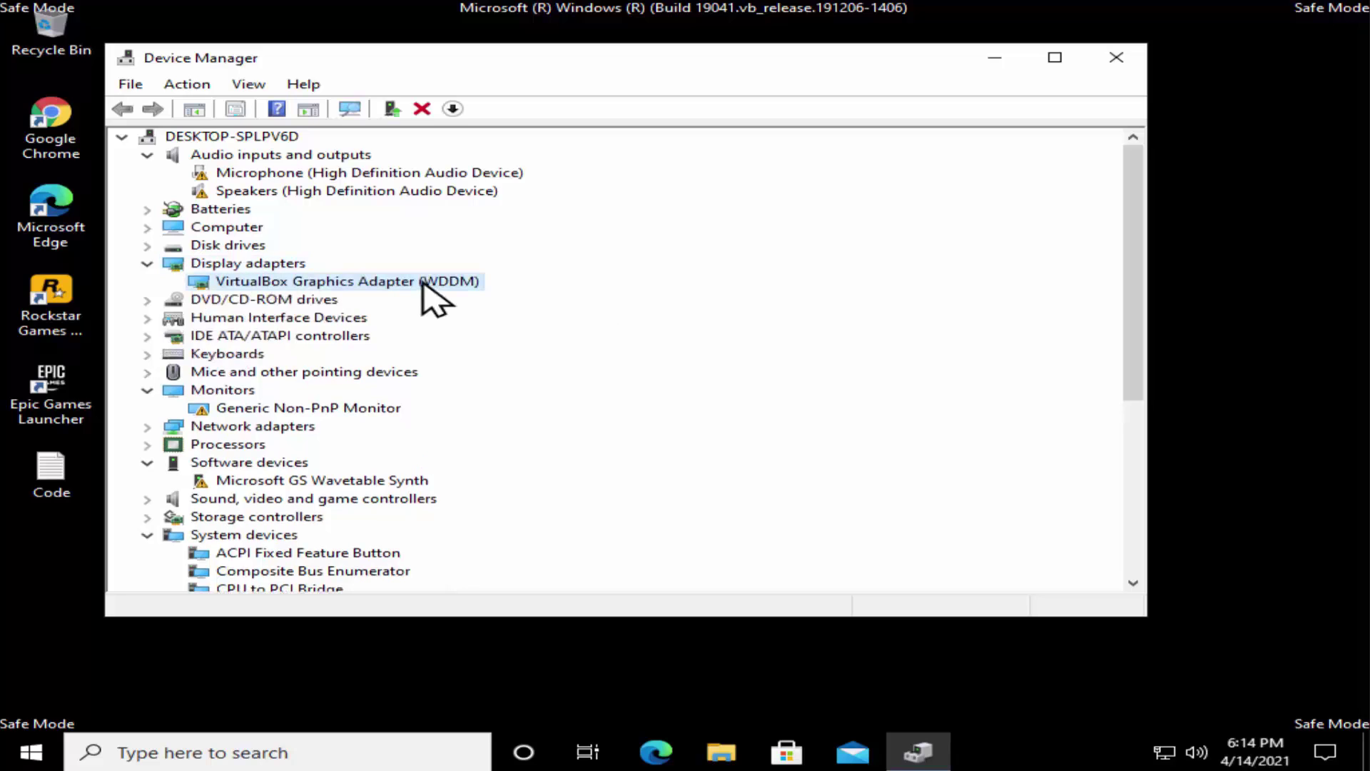
right_click(422, 283)
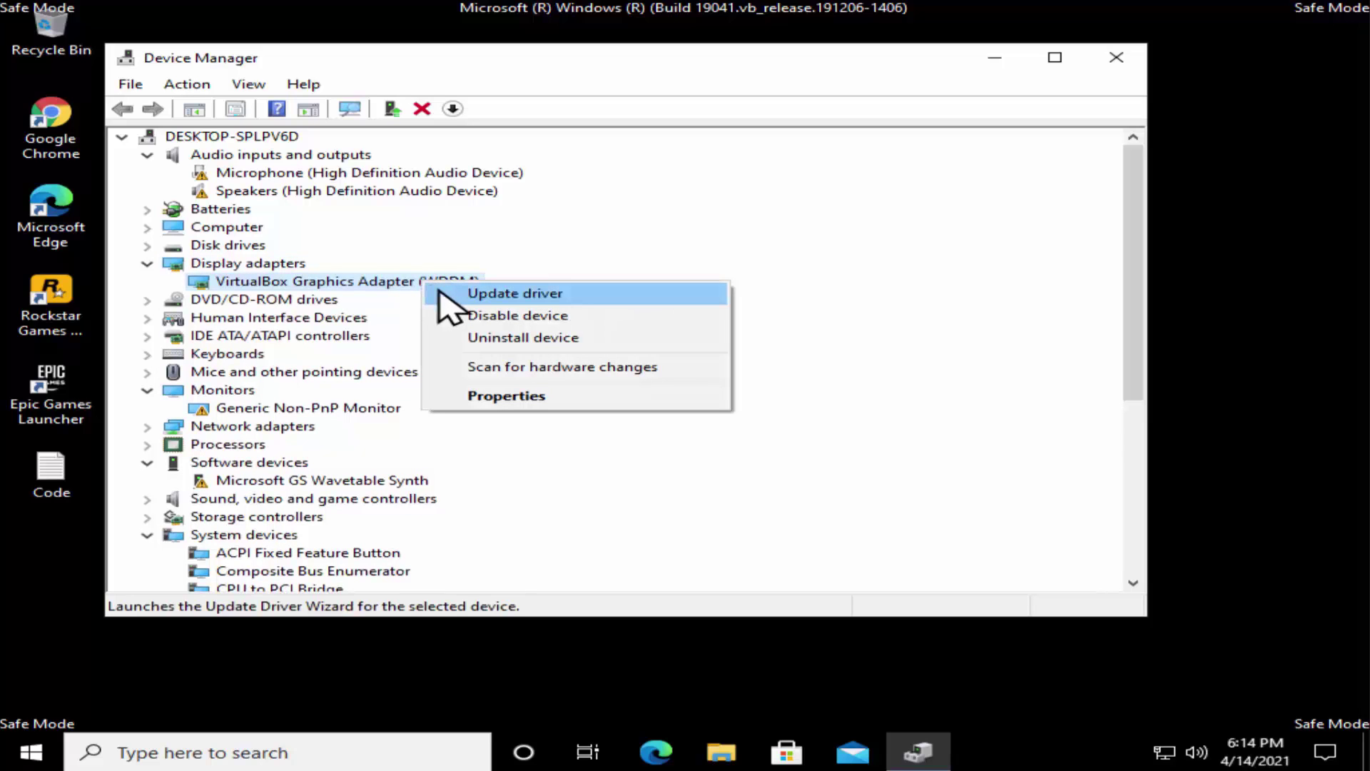
left_click(443, 294)
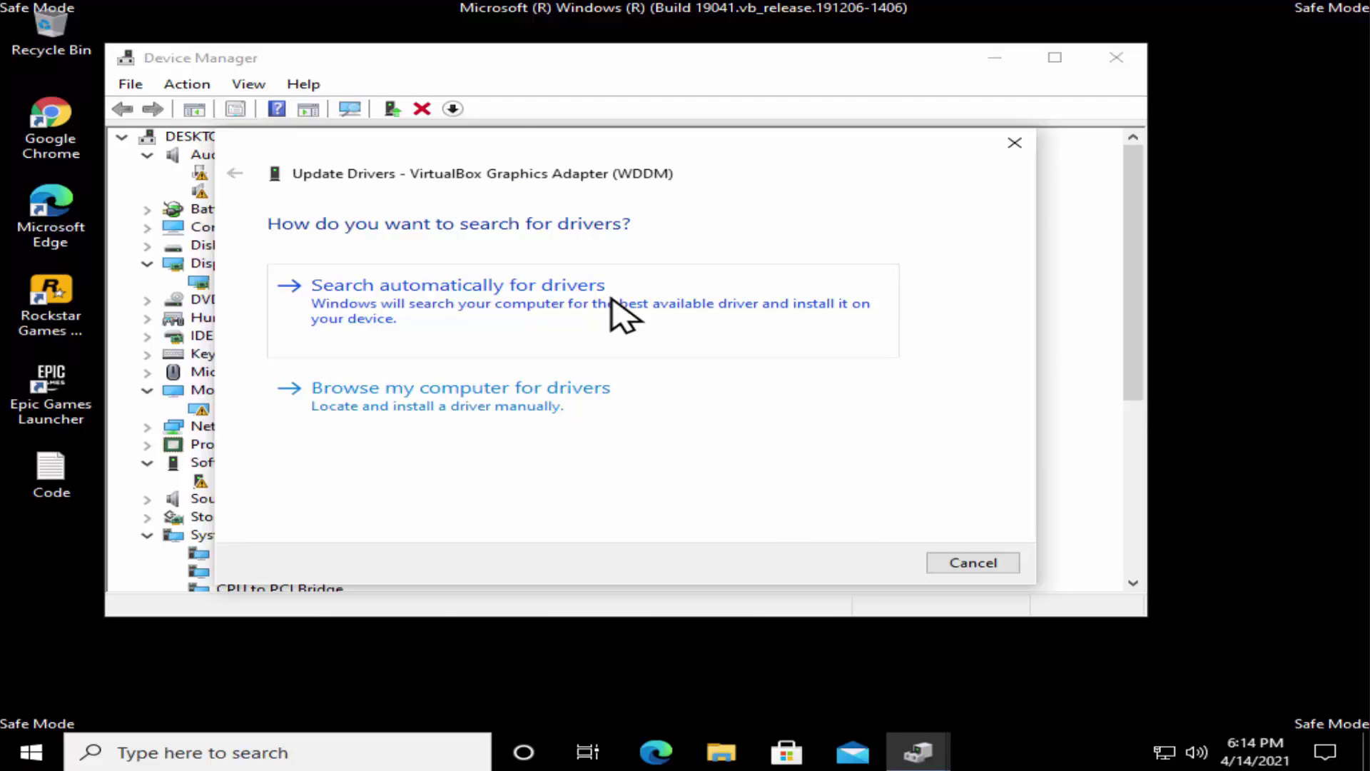
left_click(610, 299)
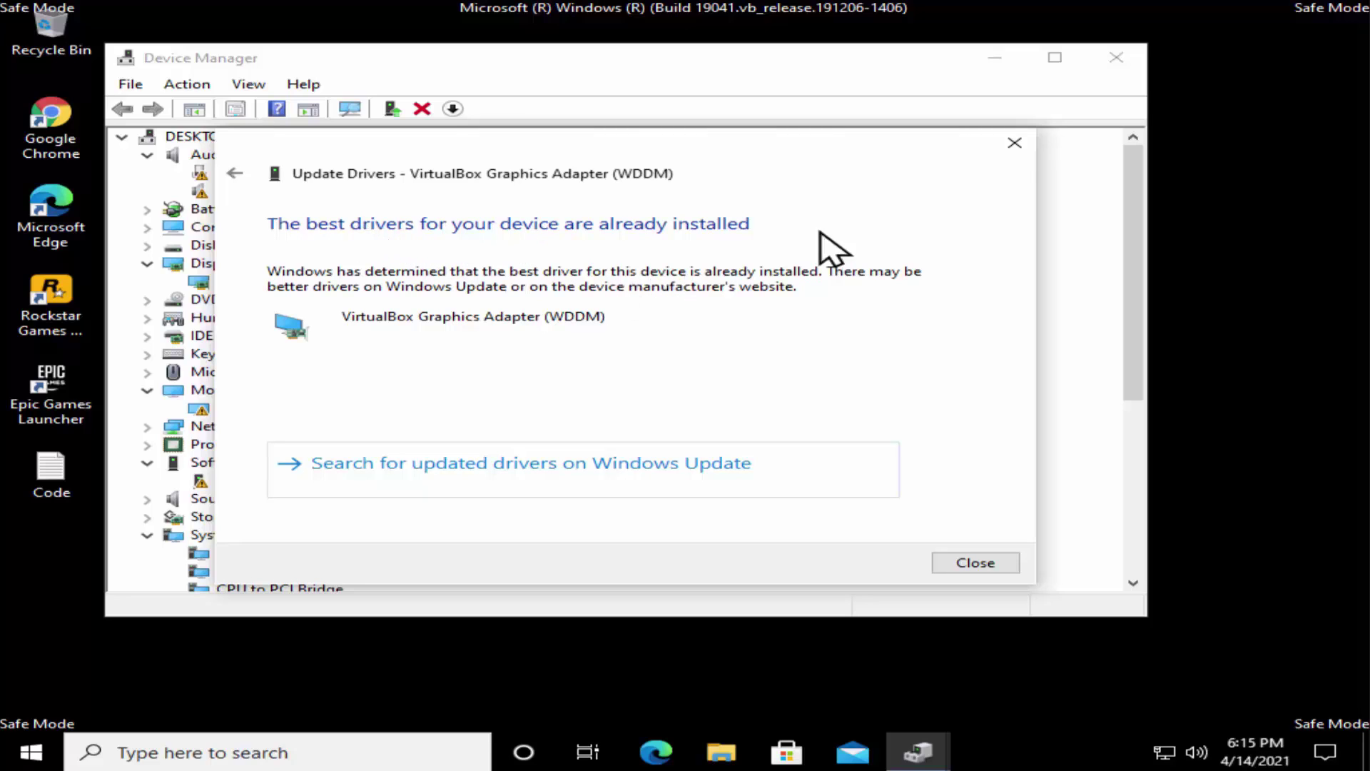
left_click(1014, 140)
left_click(1116, 58)
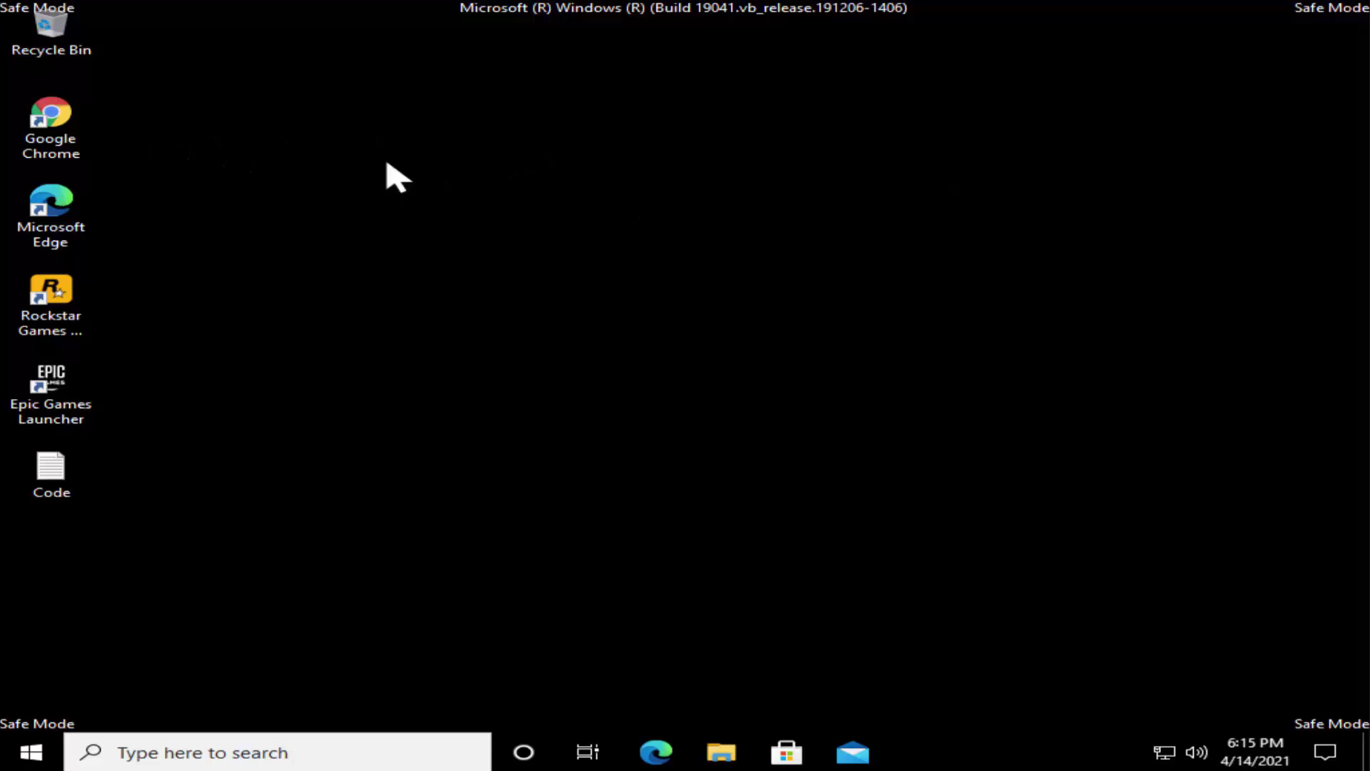
- Launch Chrome and enter the Google query 'download nvidia 1080 ti driver'
double_click(38, 122)
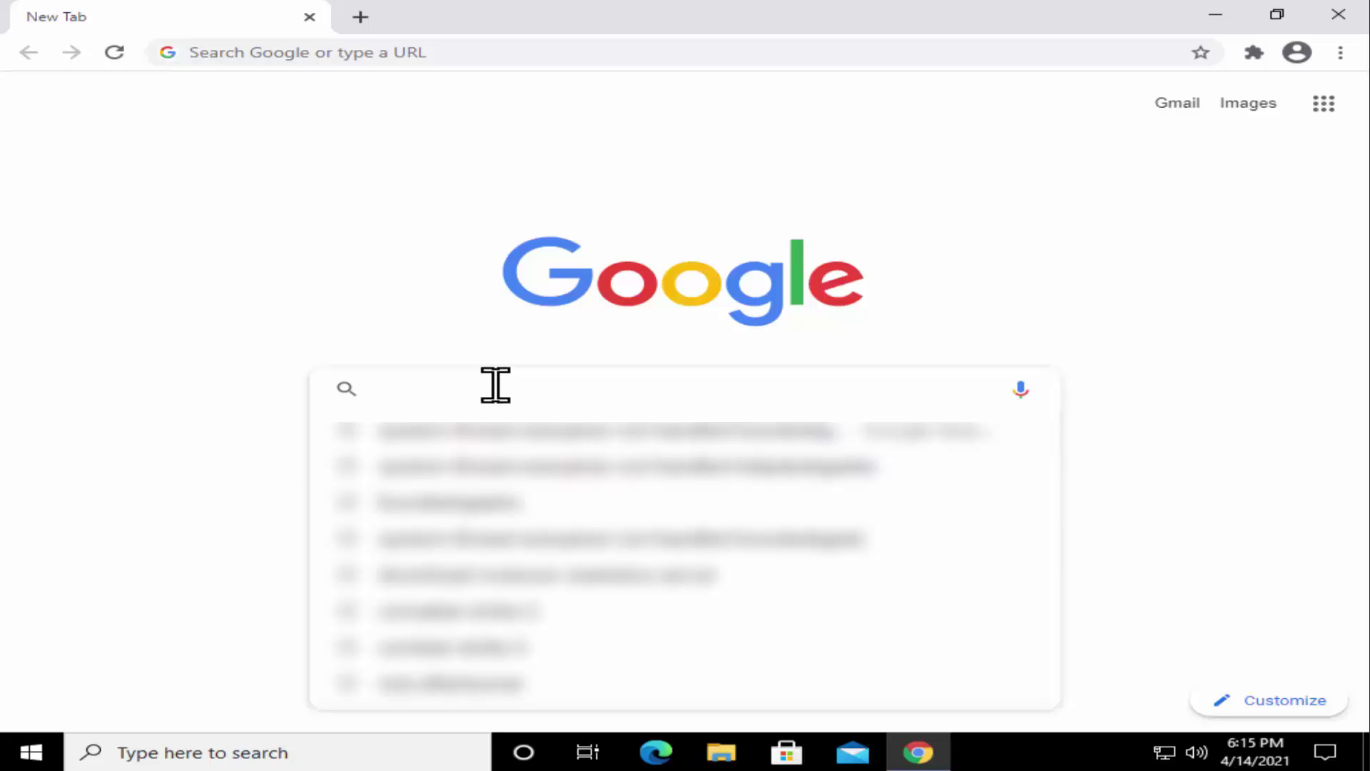
right_click(28, 753)
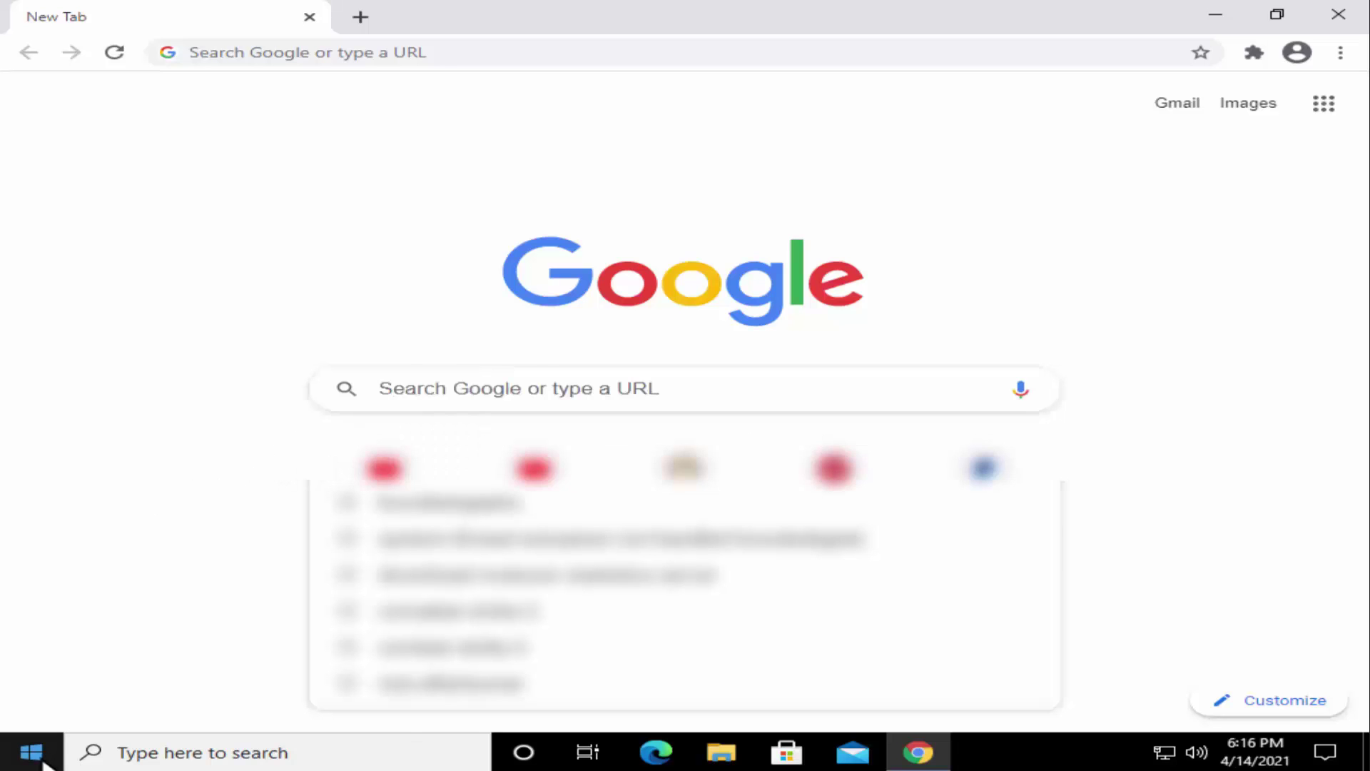
left_click(468, 206)
left_click(389, 388)
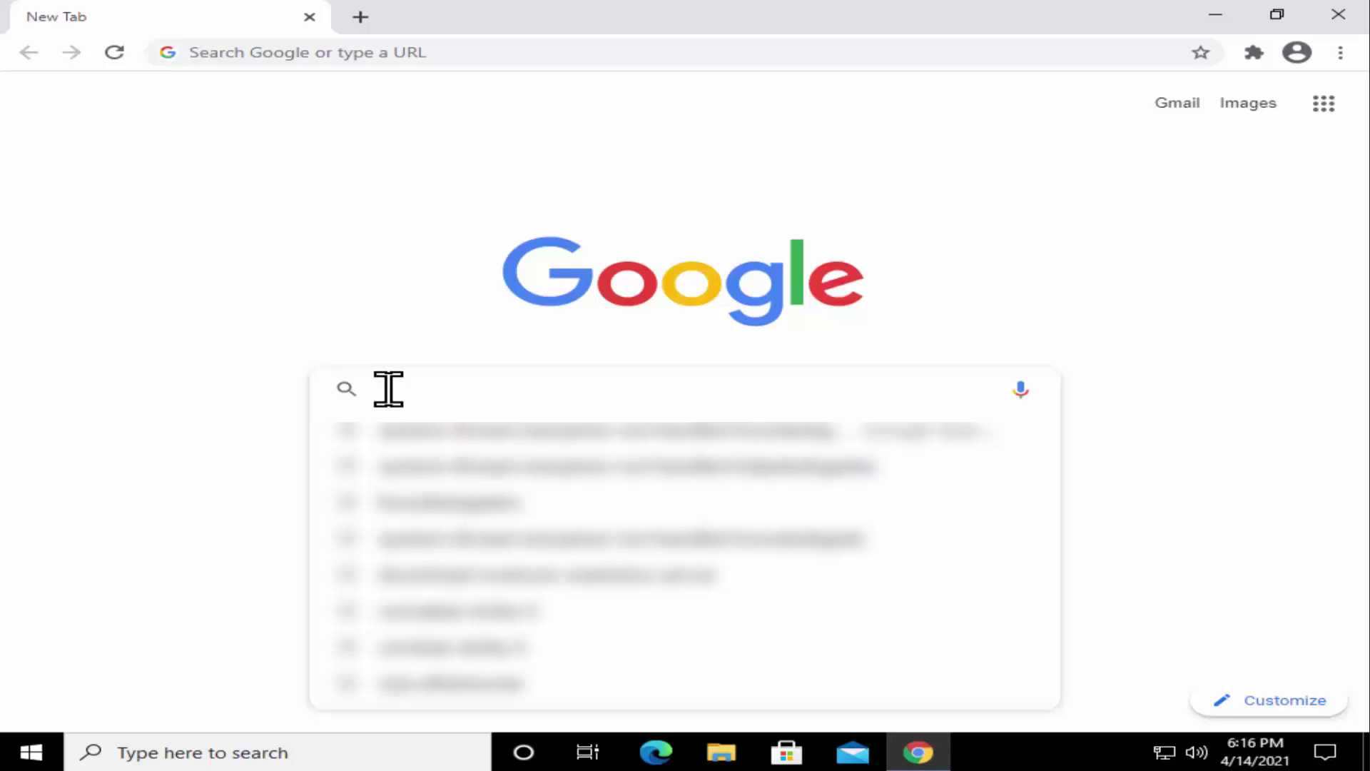
type("download nividia")
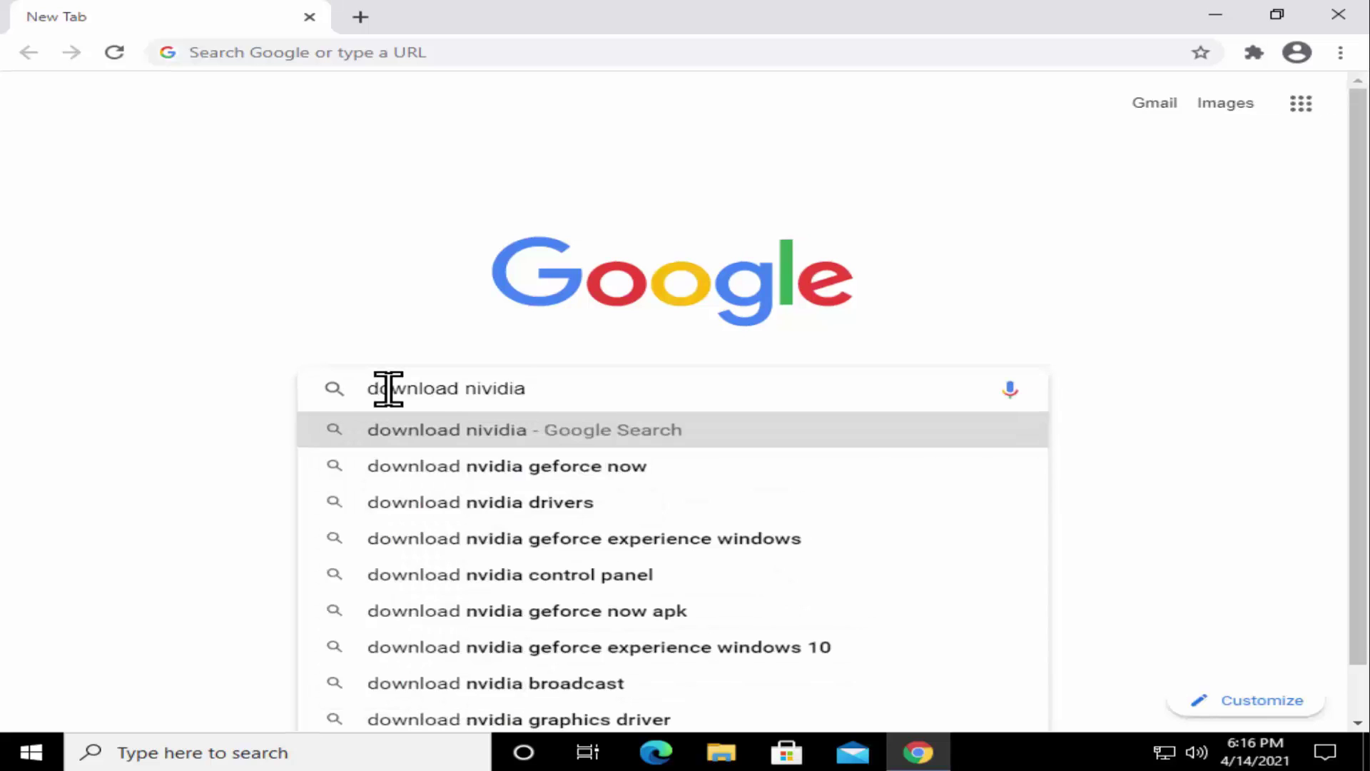
key("BackSpace")
key("BackSpace")
key("BackSpace")
key("BackSpace")
key("BackSpace")
key("BackSpace")
type("vidia 1080")
- Run the search and open the first result, NVIDIA's GeForce Game Ready 431.36 page, in a new tab
left_click(685, 470)
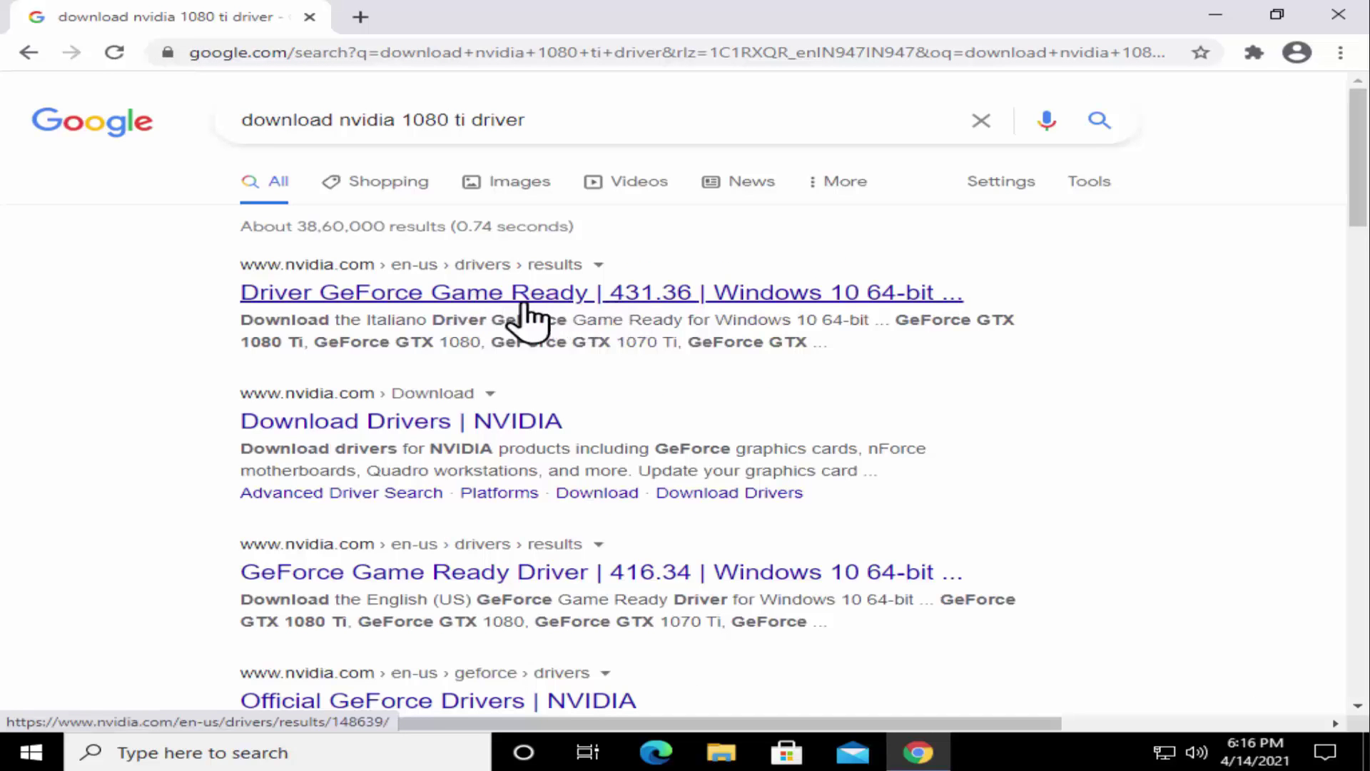
middle_click(635, 294)
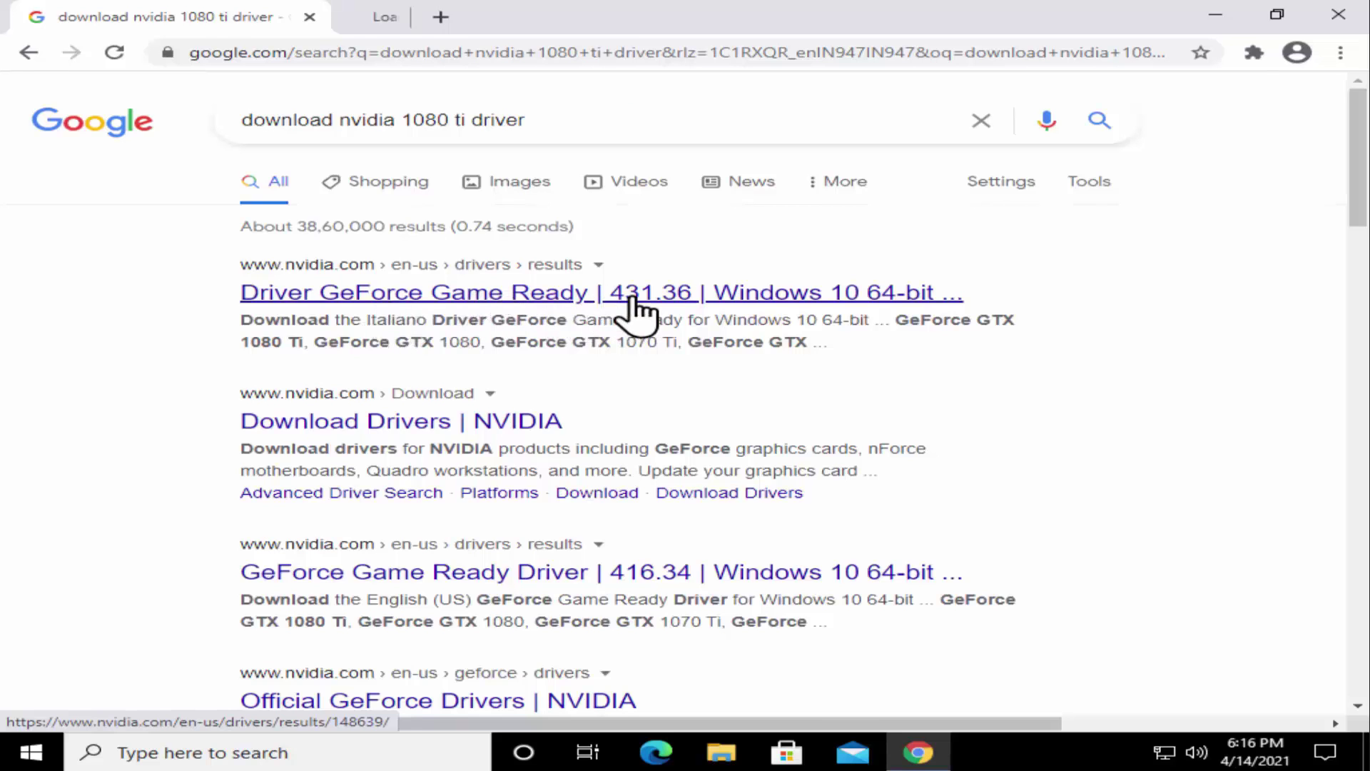
left_click(483, 17)
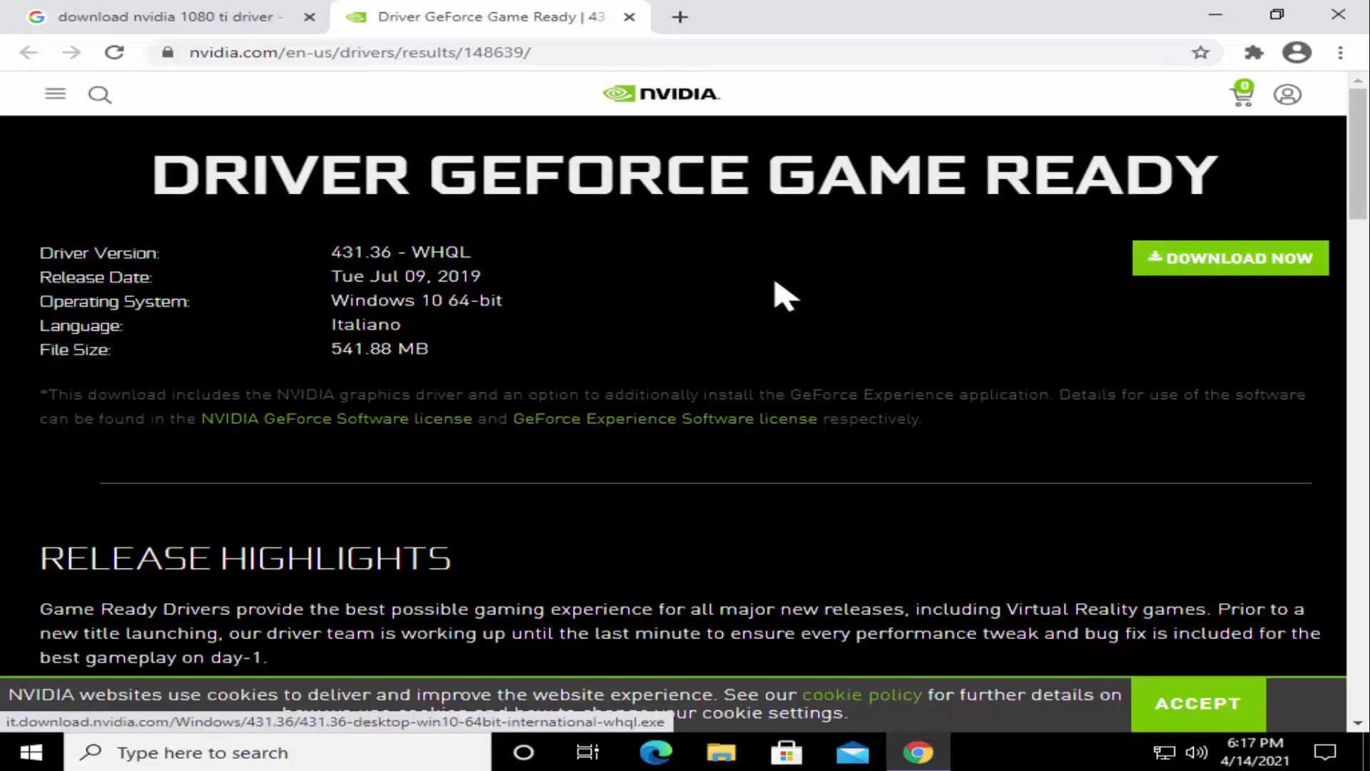
scroll(819, 315, "down", 5)
scroll(581, 107, "up", 2)
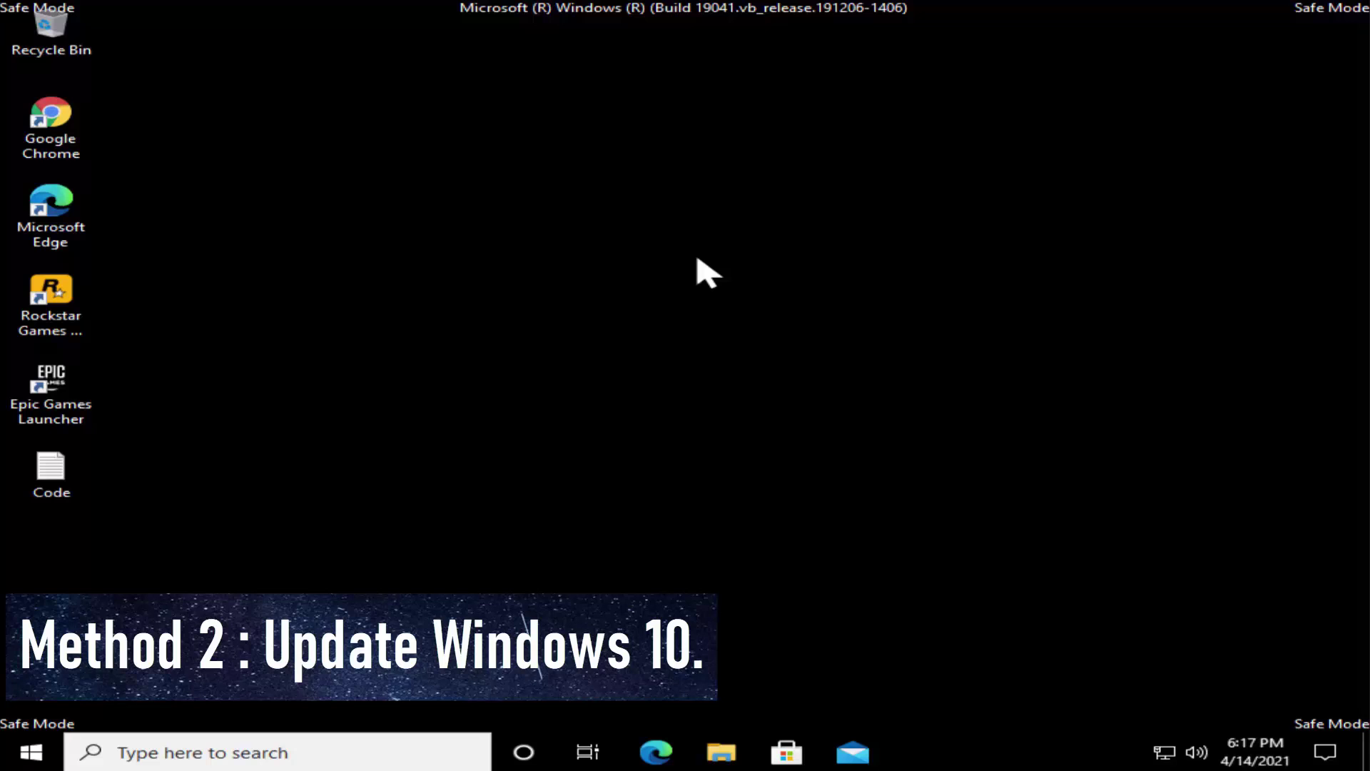
left_click(30, 757)
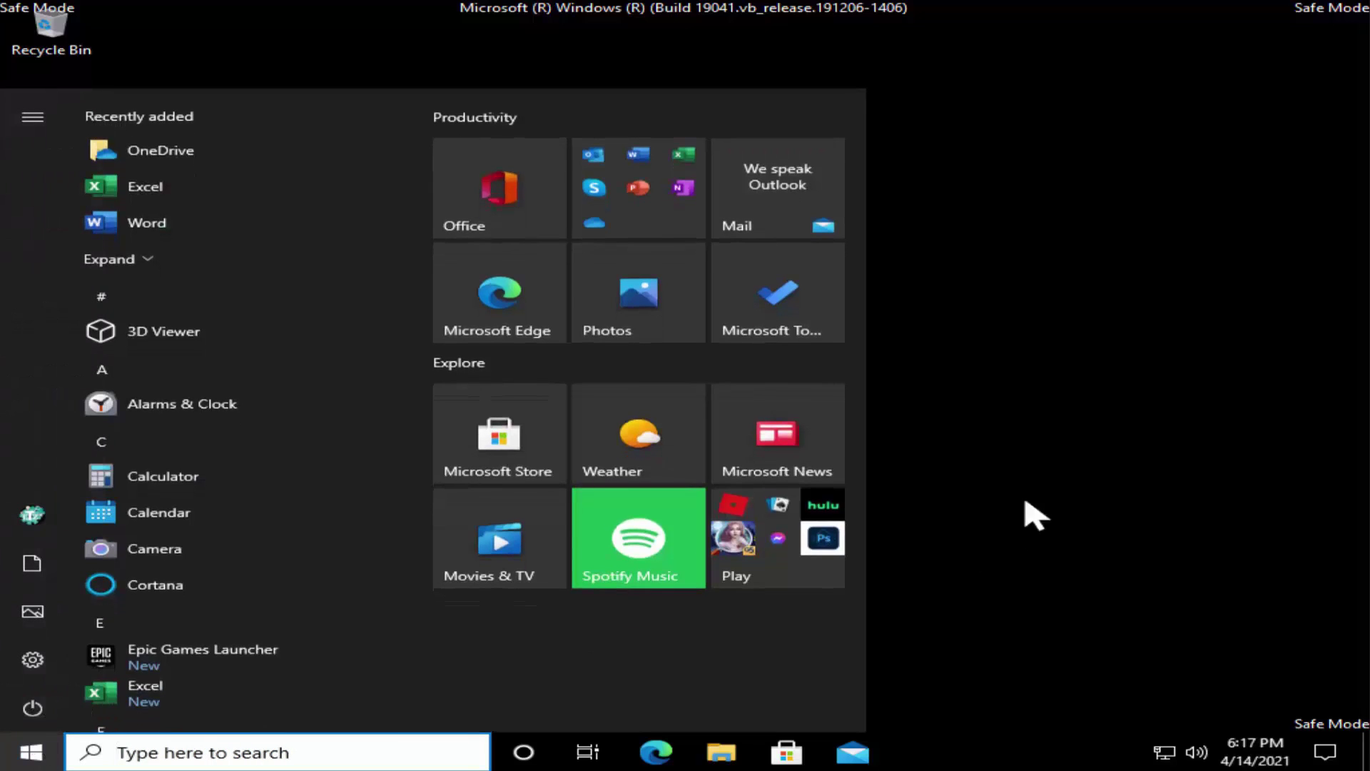
left_click(1063, 401)
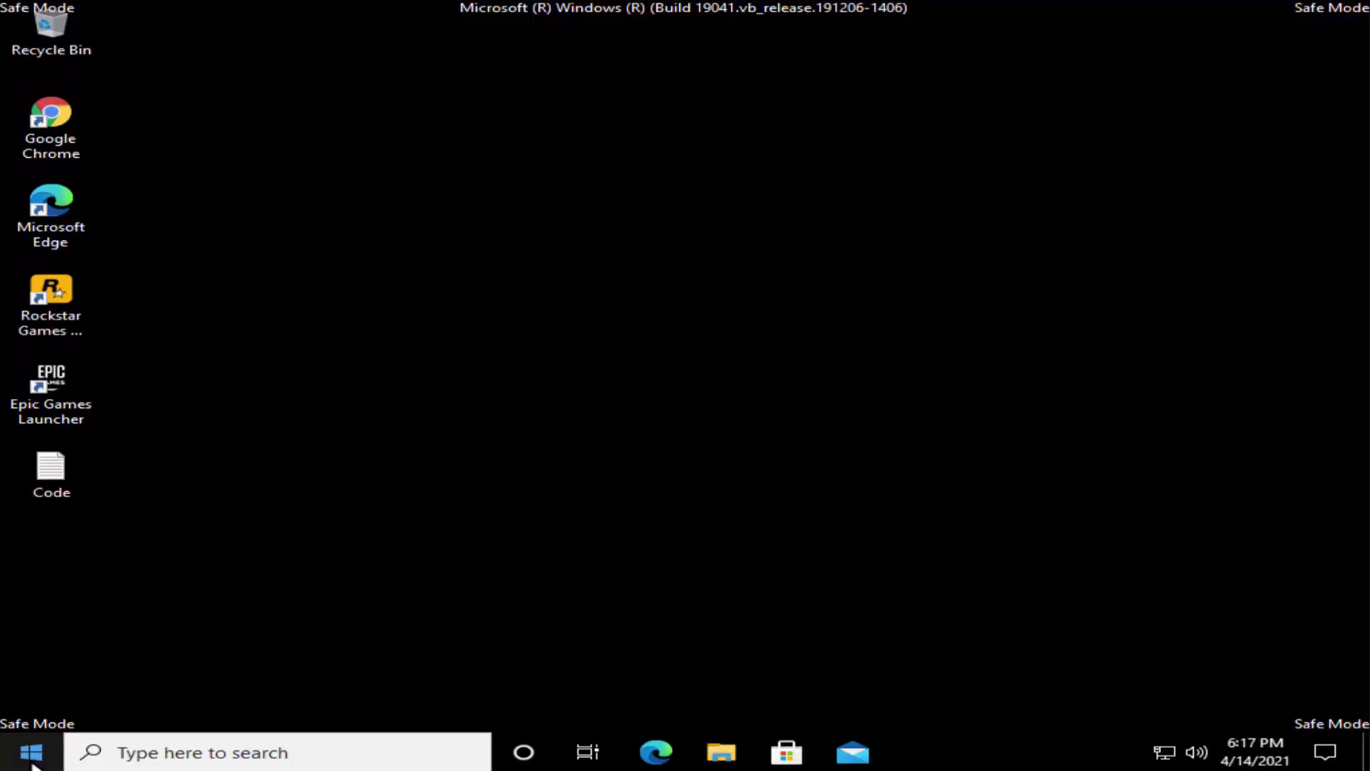
left_click(15, 755)
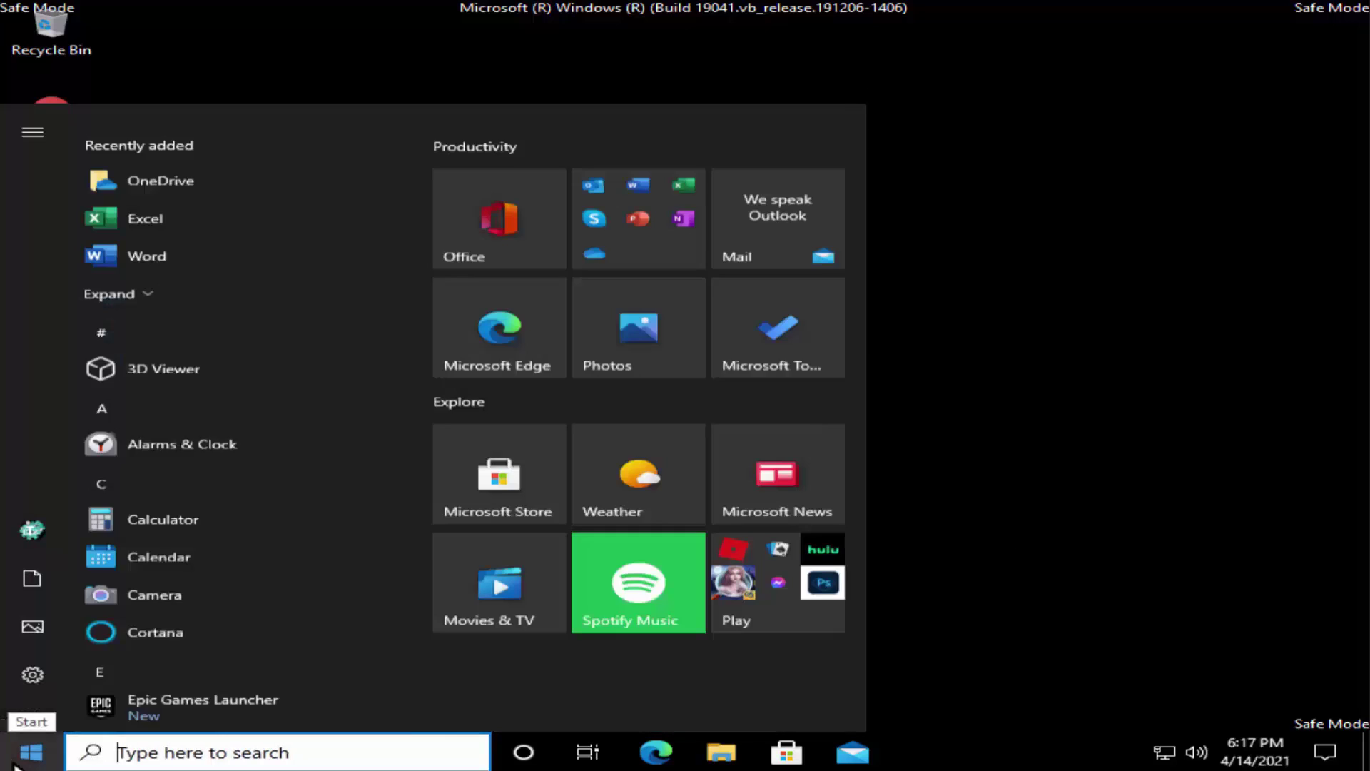
left_click(44, 657)
scroll(953, 542, "down", 3)
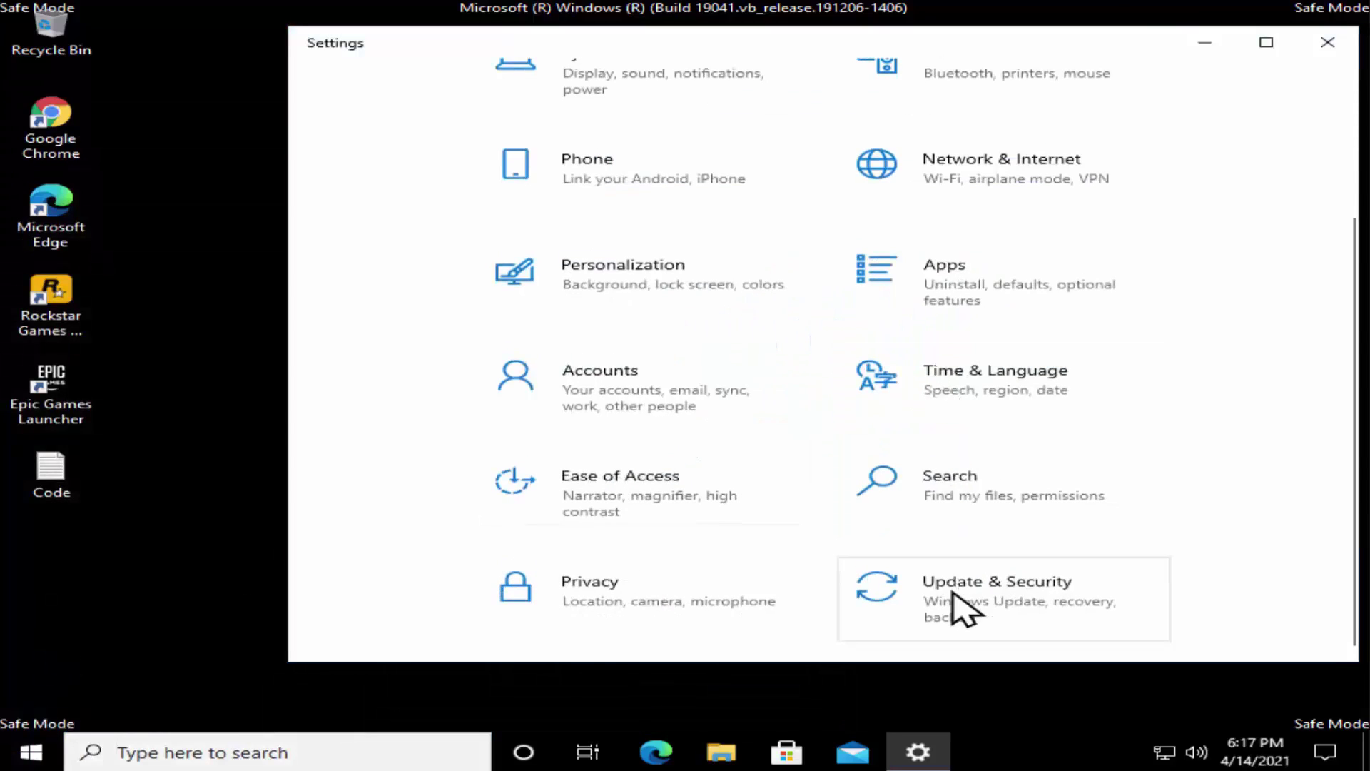
left_click(957, 604)
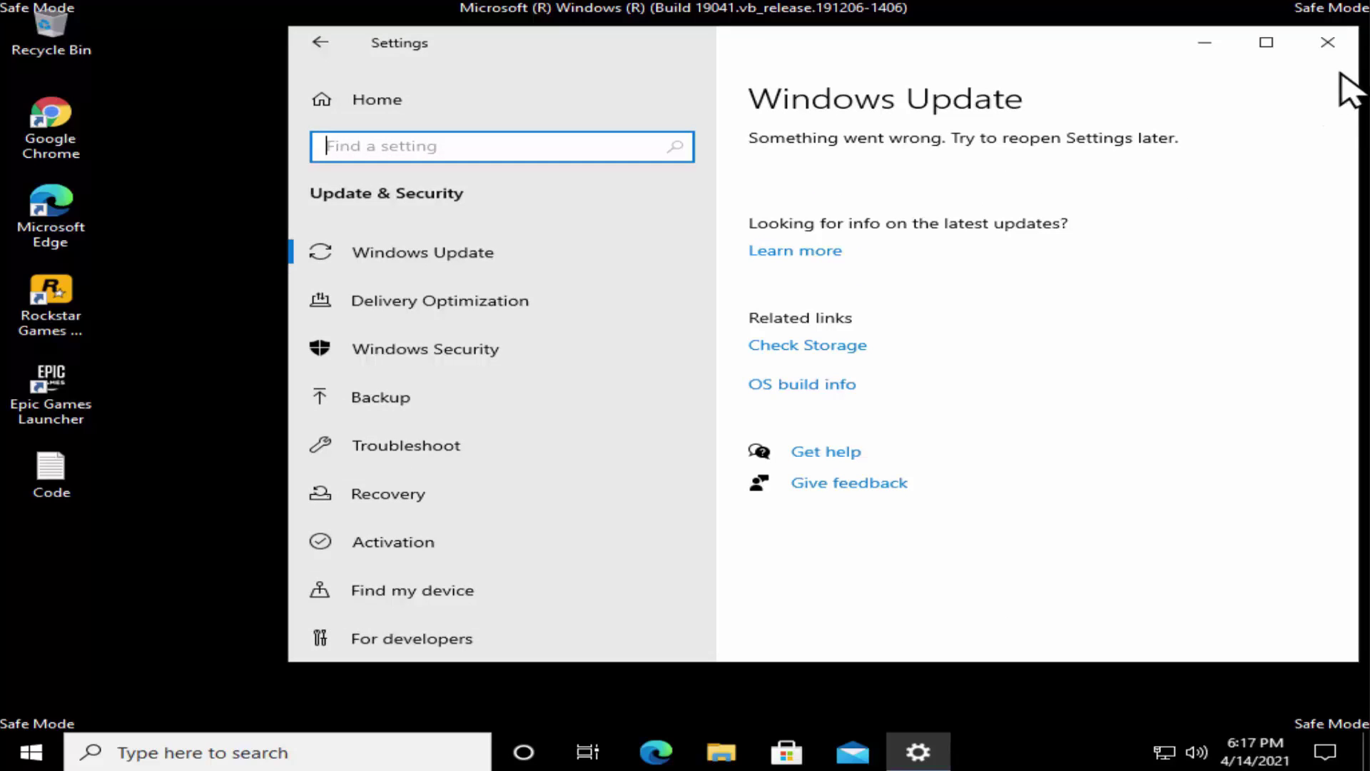
left_click(1328, 43)
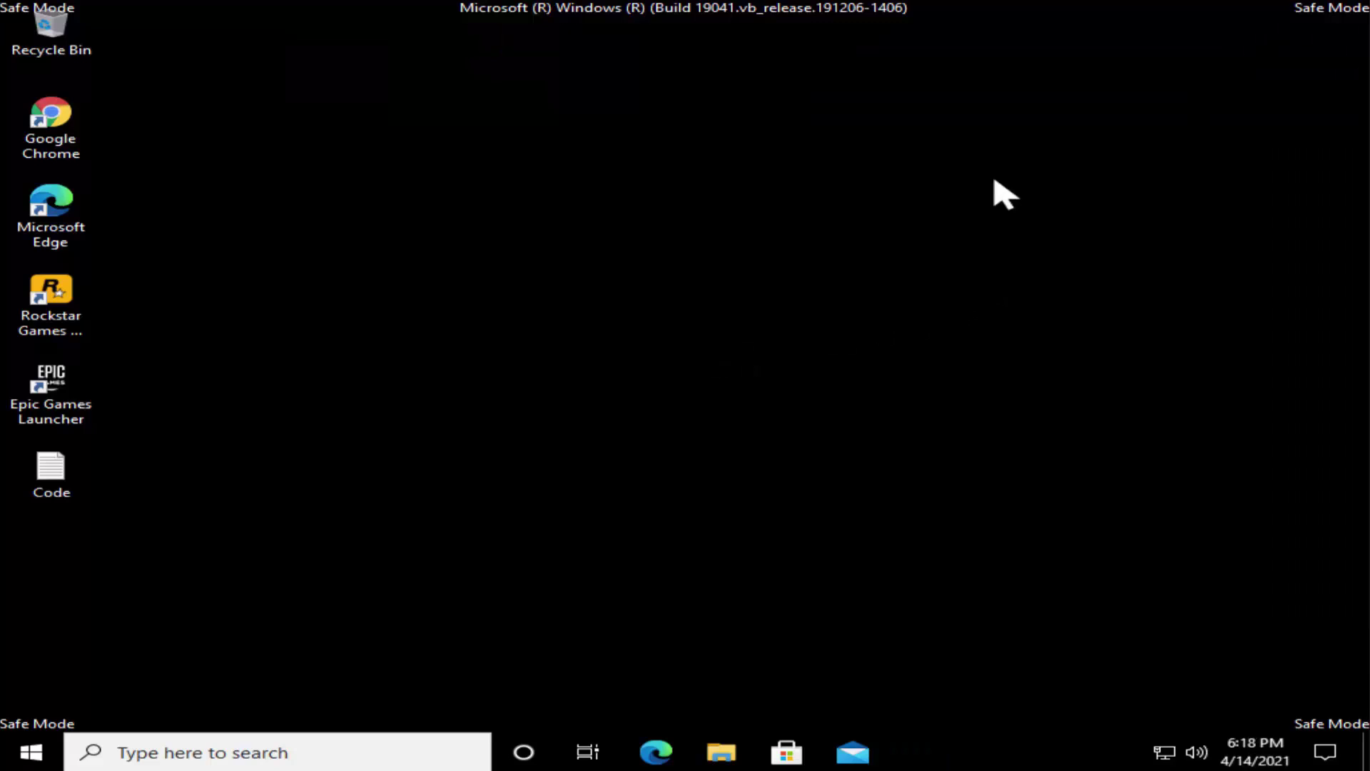
- Open the VirtualBox Graphics Adapter's Properties Driver tab, showing version 6.1.16.40961
right_click(34, 760)
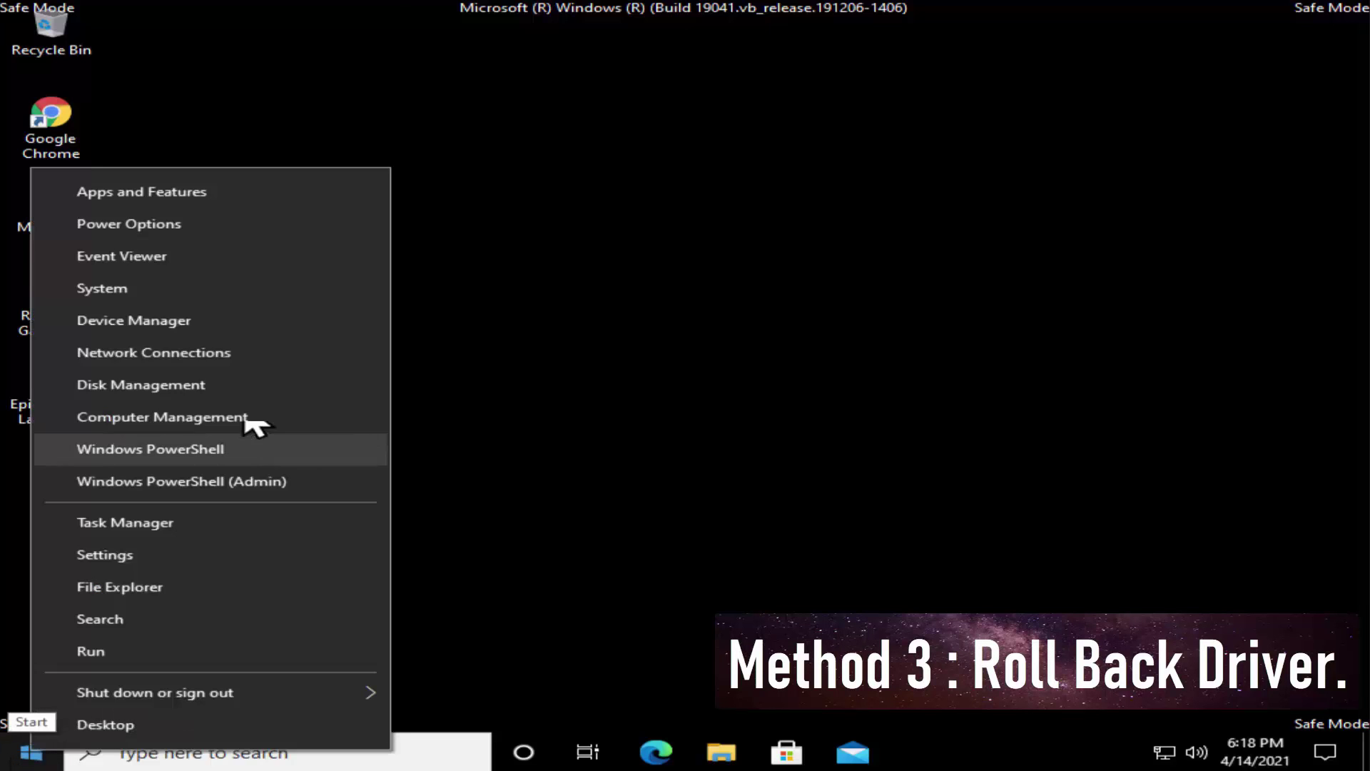
left_click(217, 325)
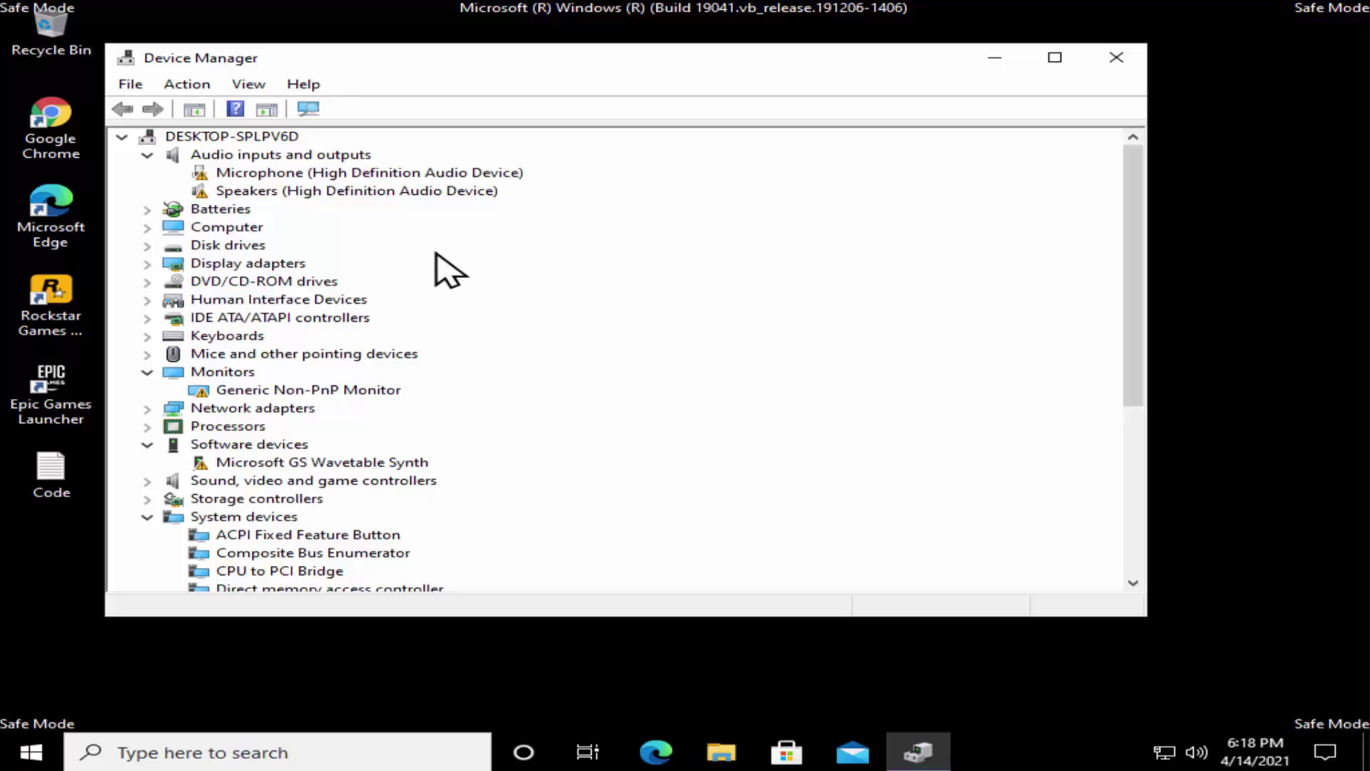
left_click(300, 263)
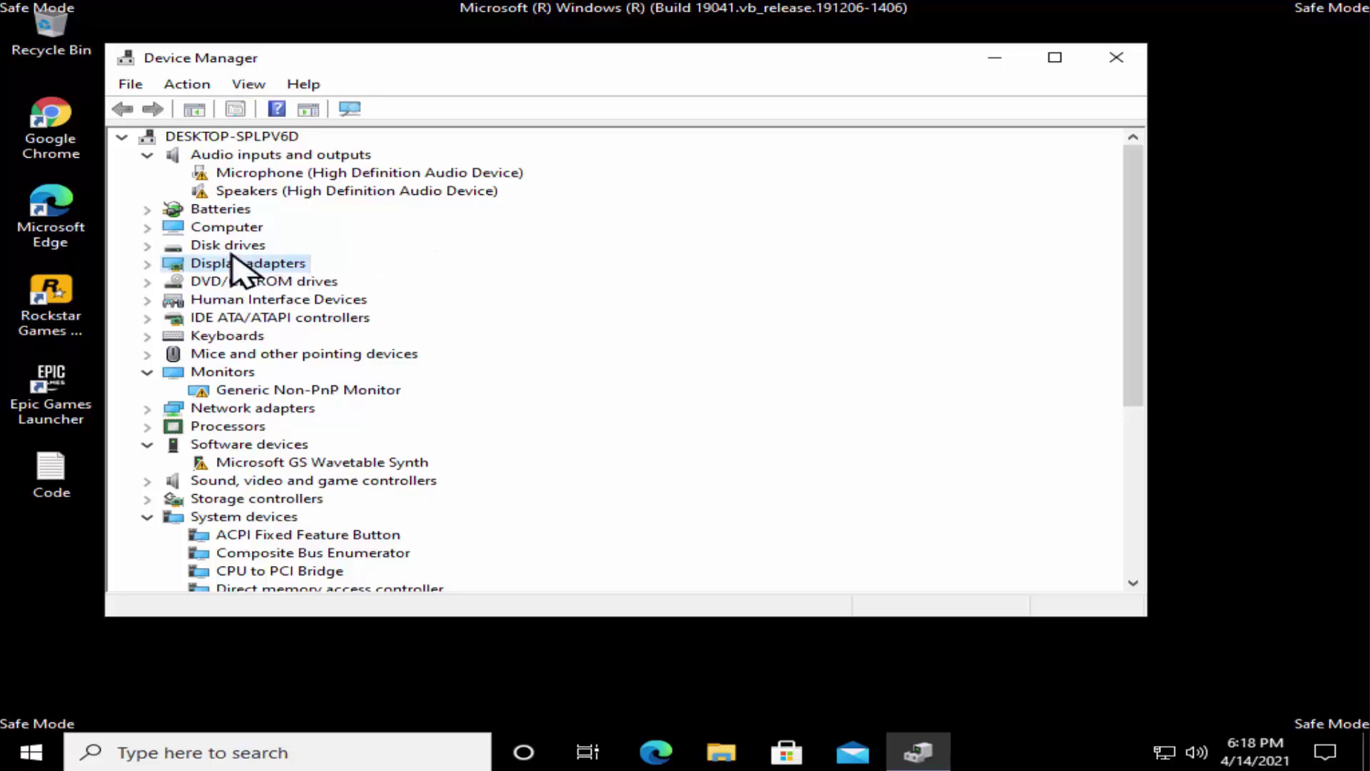
double_click(166, 265)
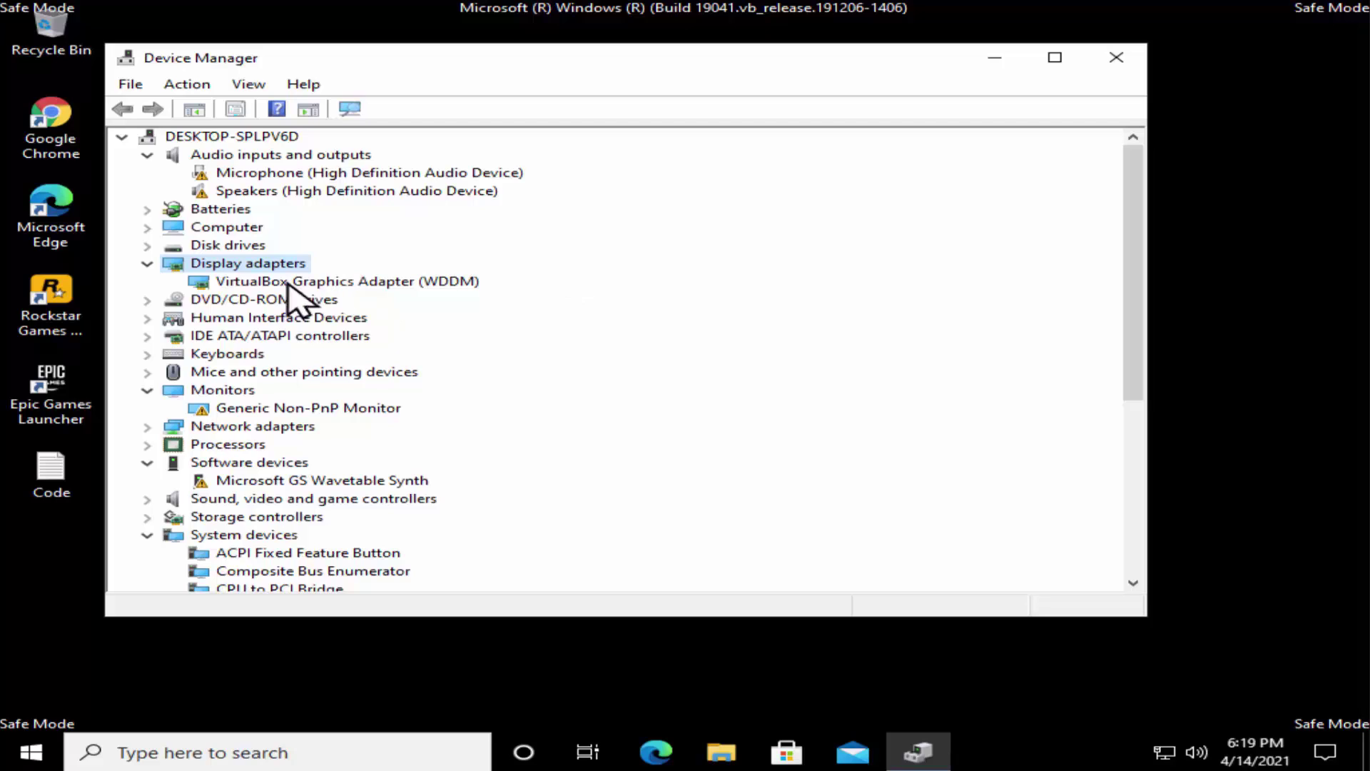
left_click(441, 283)
right_click(441, 282)
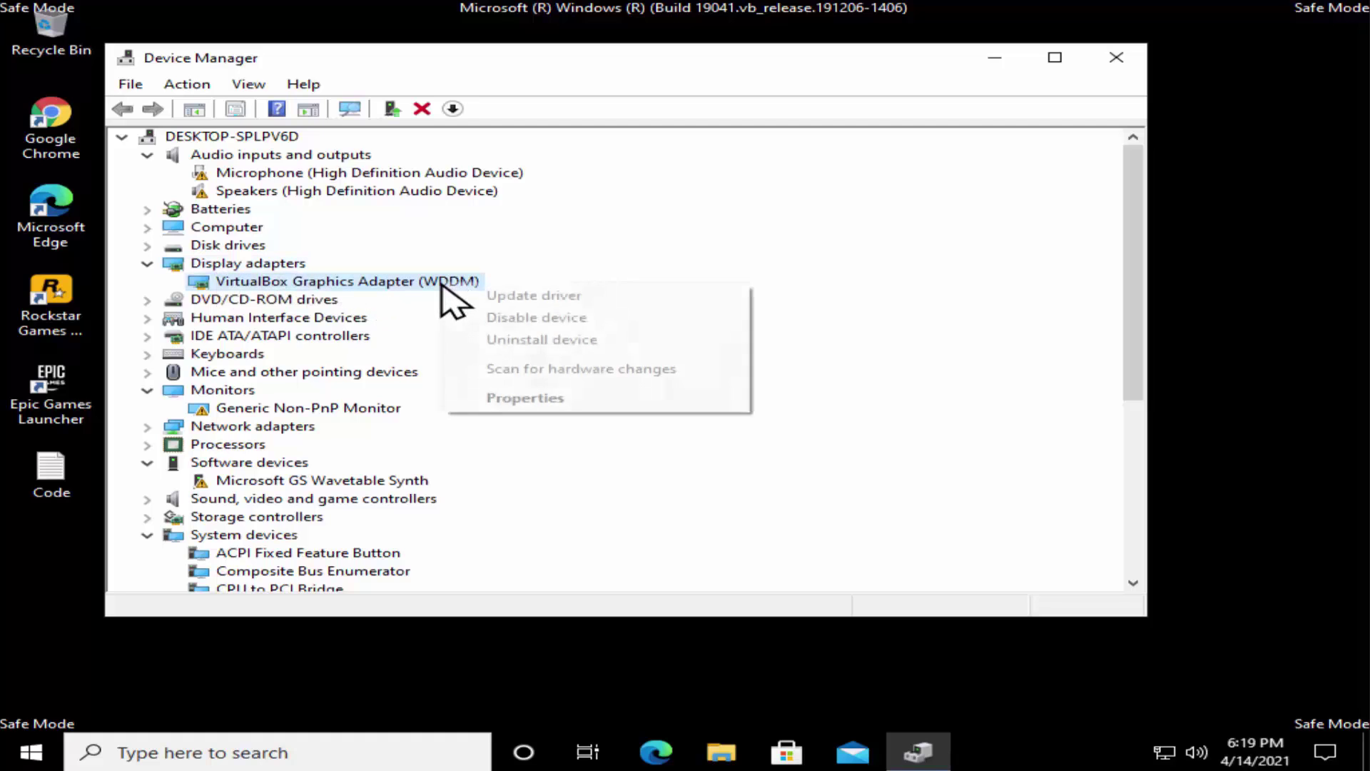
left_click(521, 395)
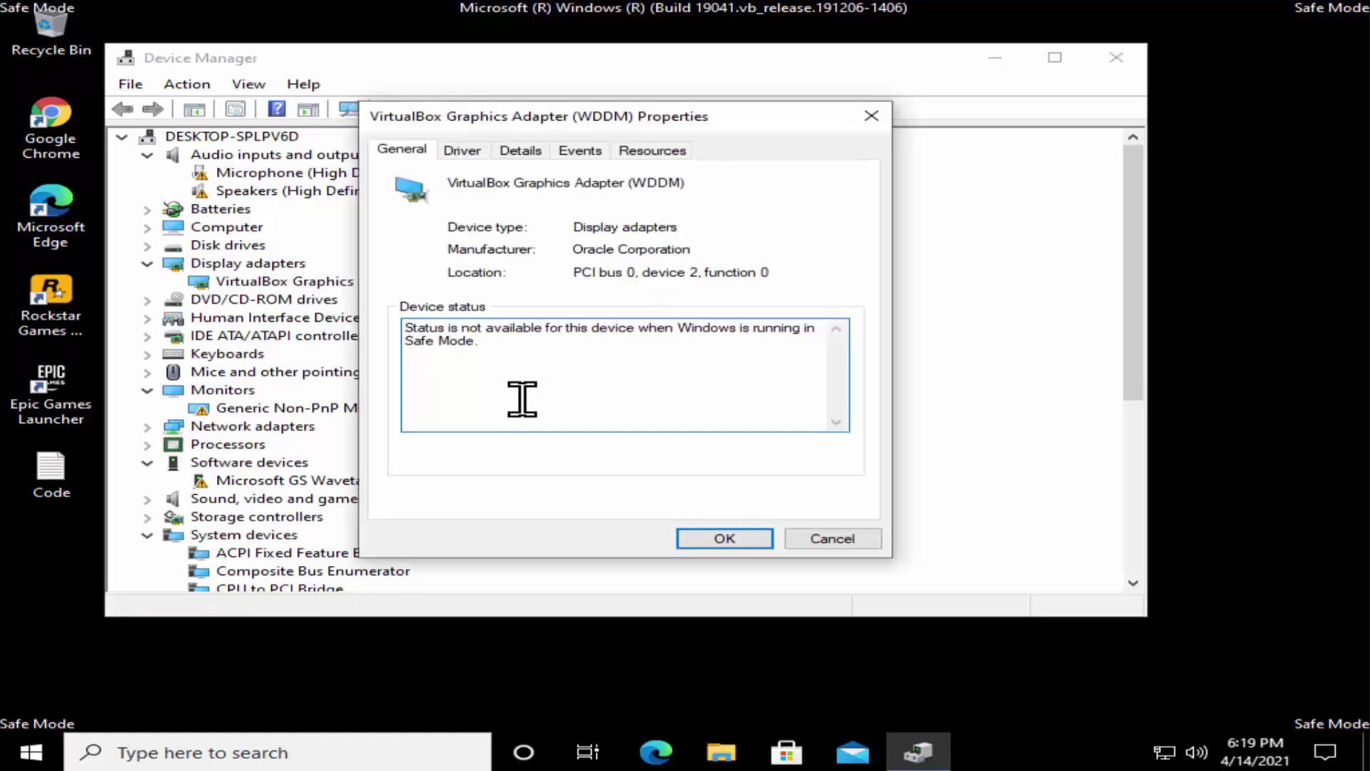
left_click(472, 152)
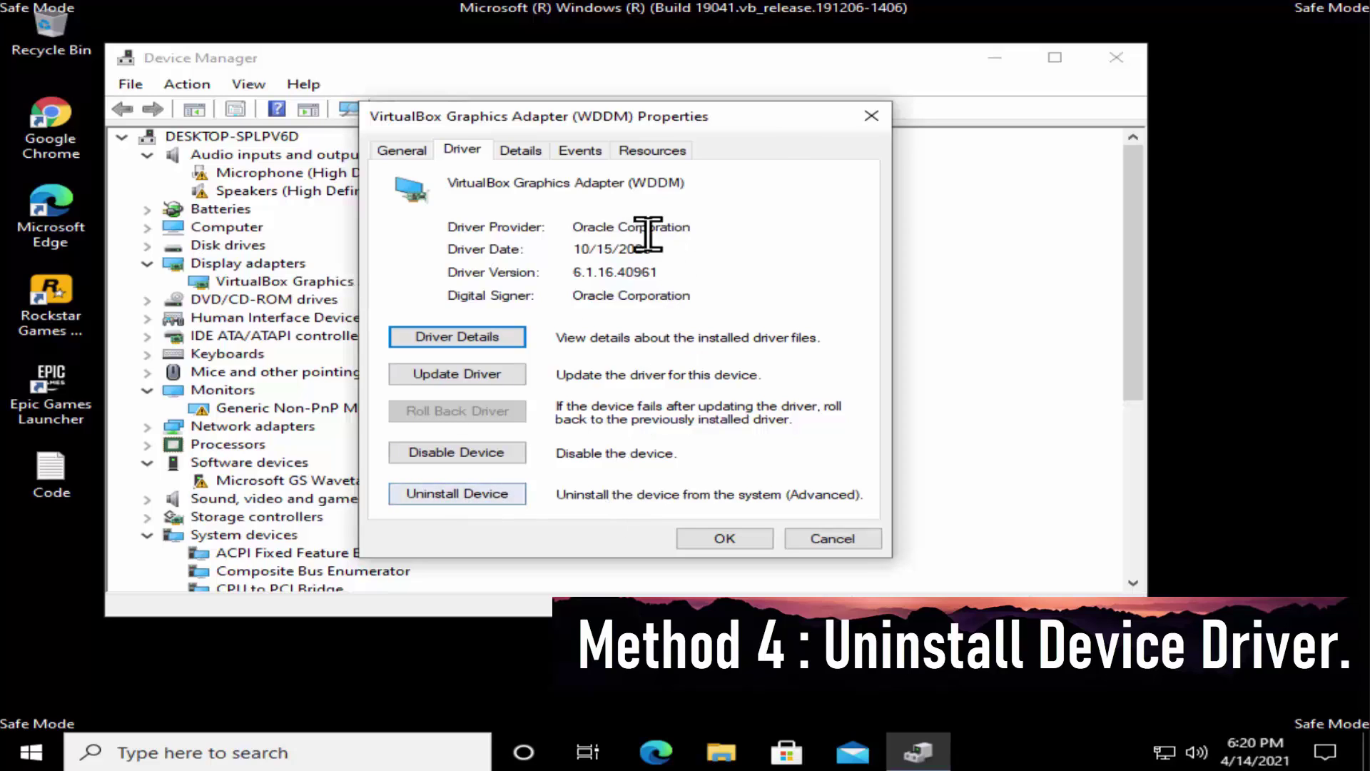
- Close the adapter's Properties dialog, dismiss its context menu, and close Device Manager
left_click(872, 116)
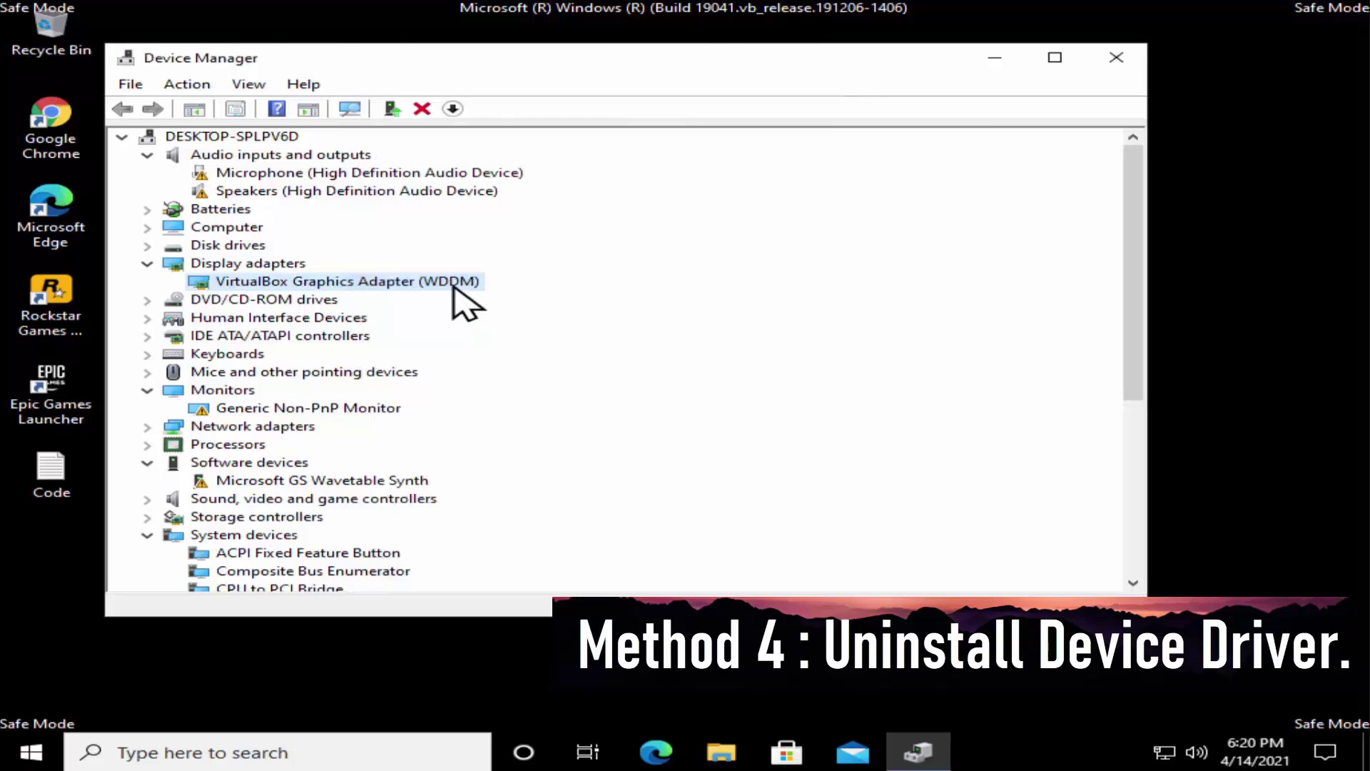
right_click(454, 283)
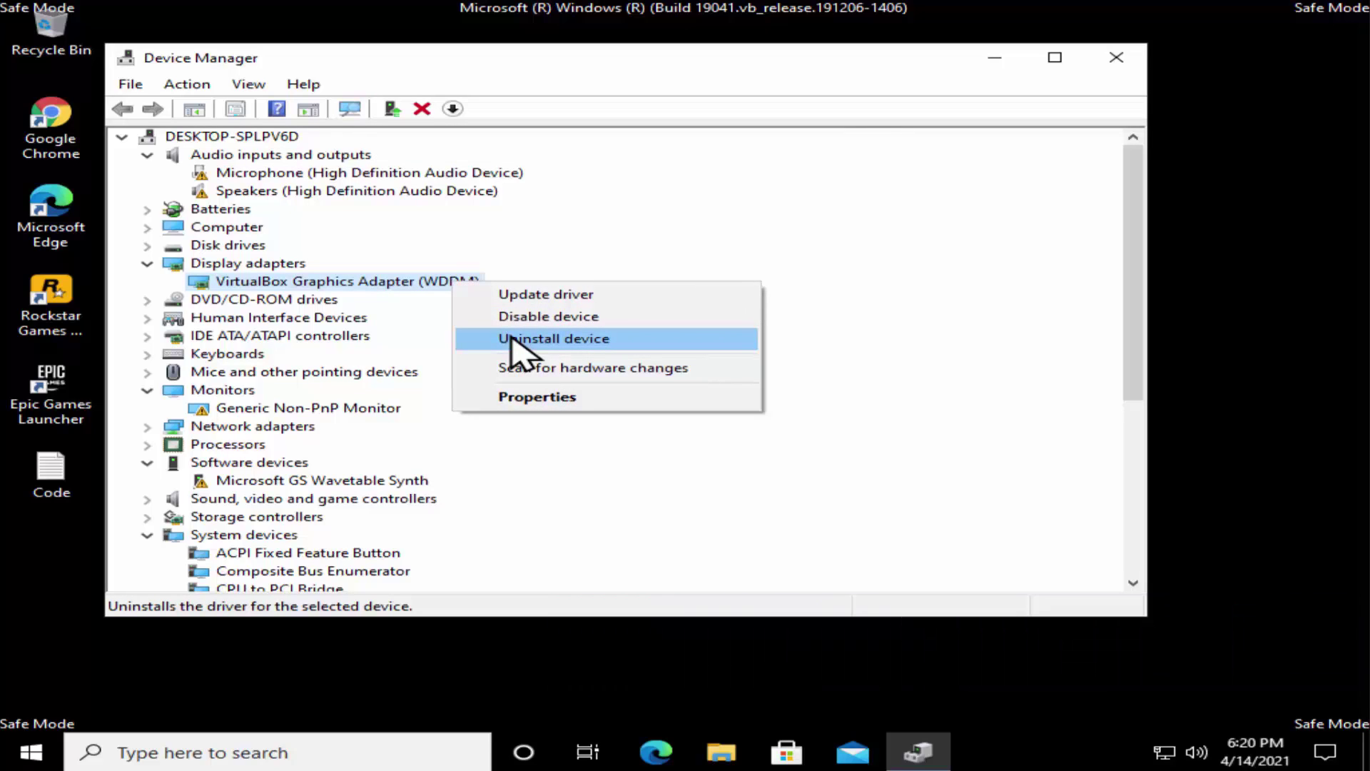
left_click(1044, 212)
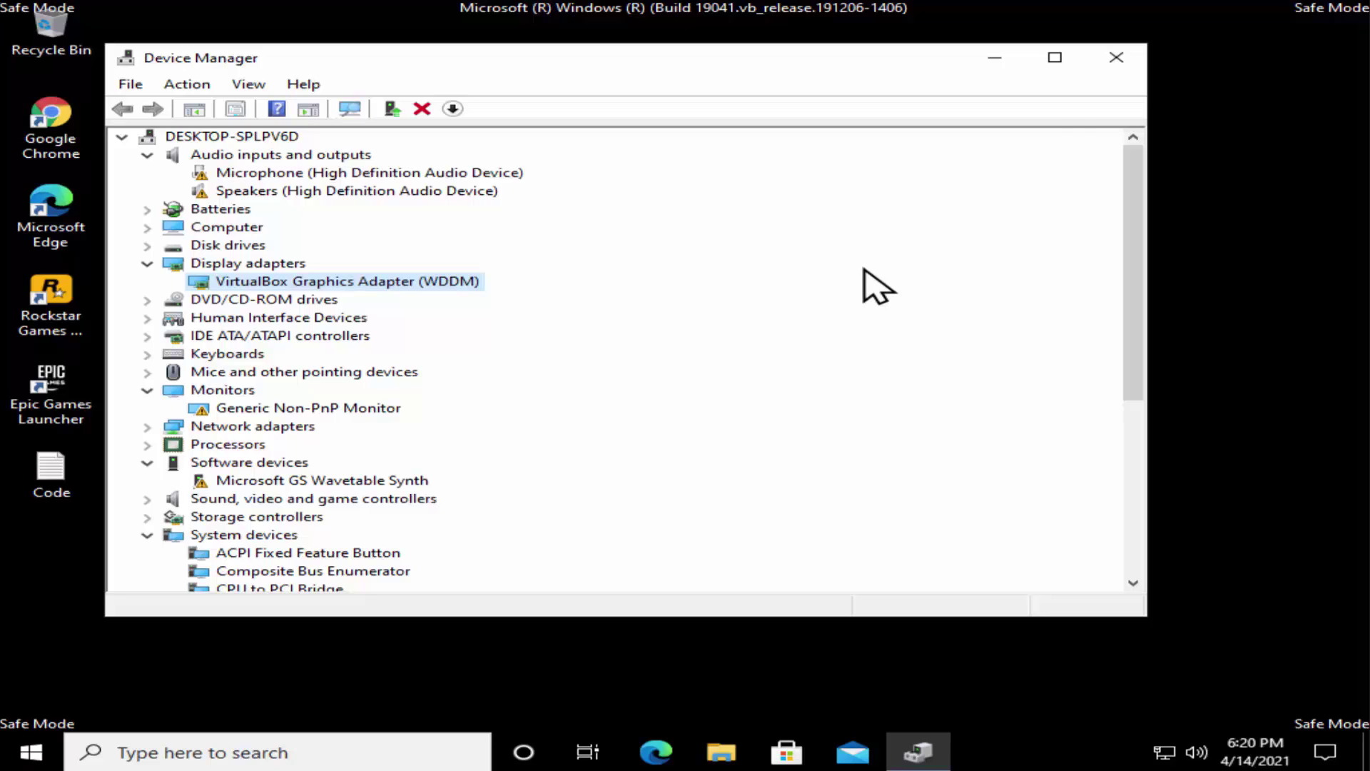
left_click(1117, 62)
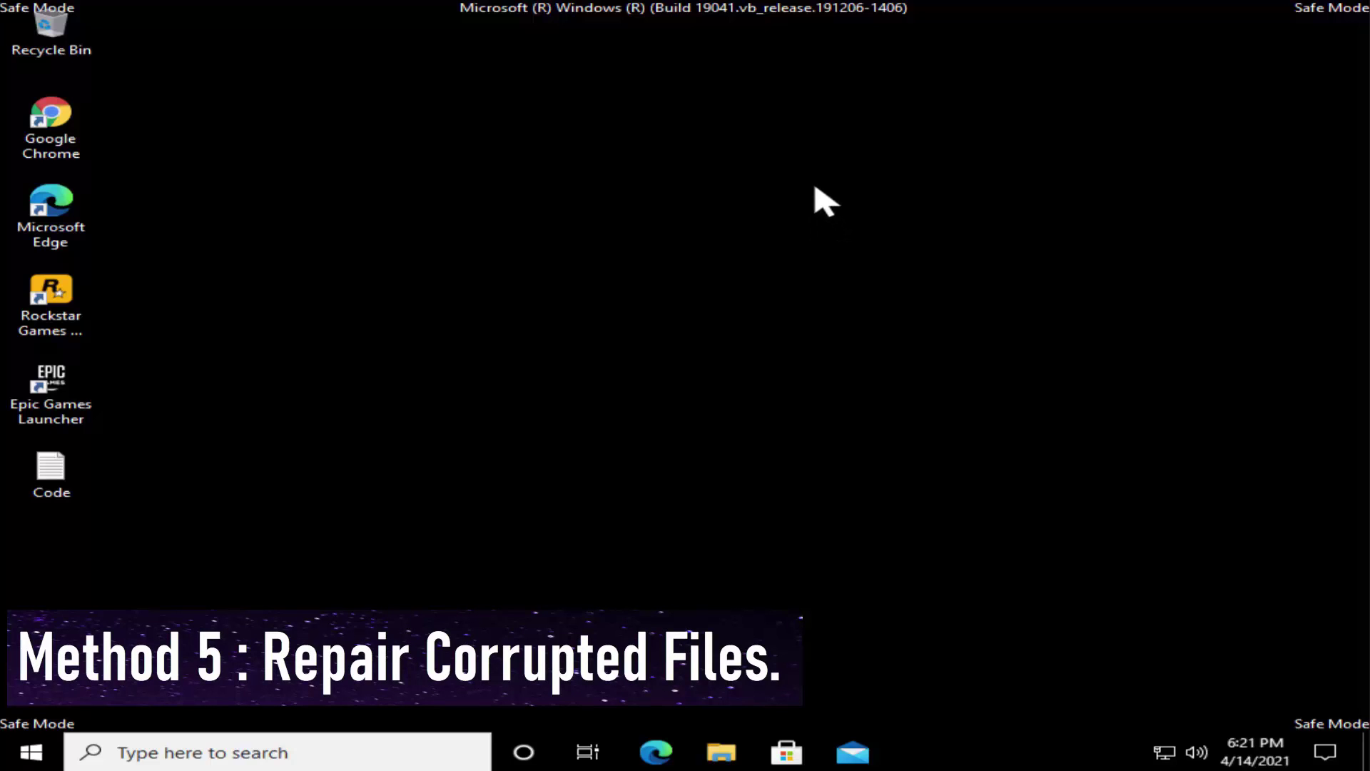
- Open the desktop Code file in Notepad and briefly select the sfc /scannow line
double_click(84, 481)
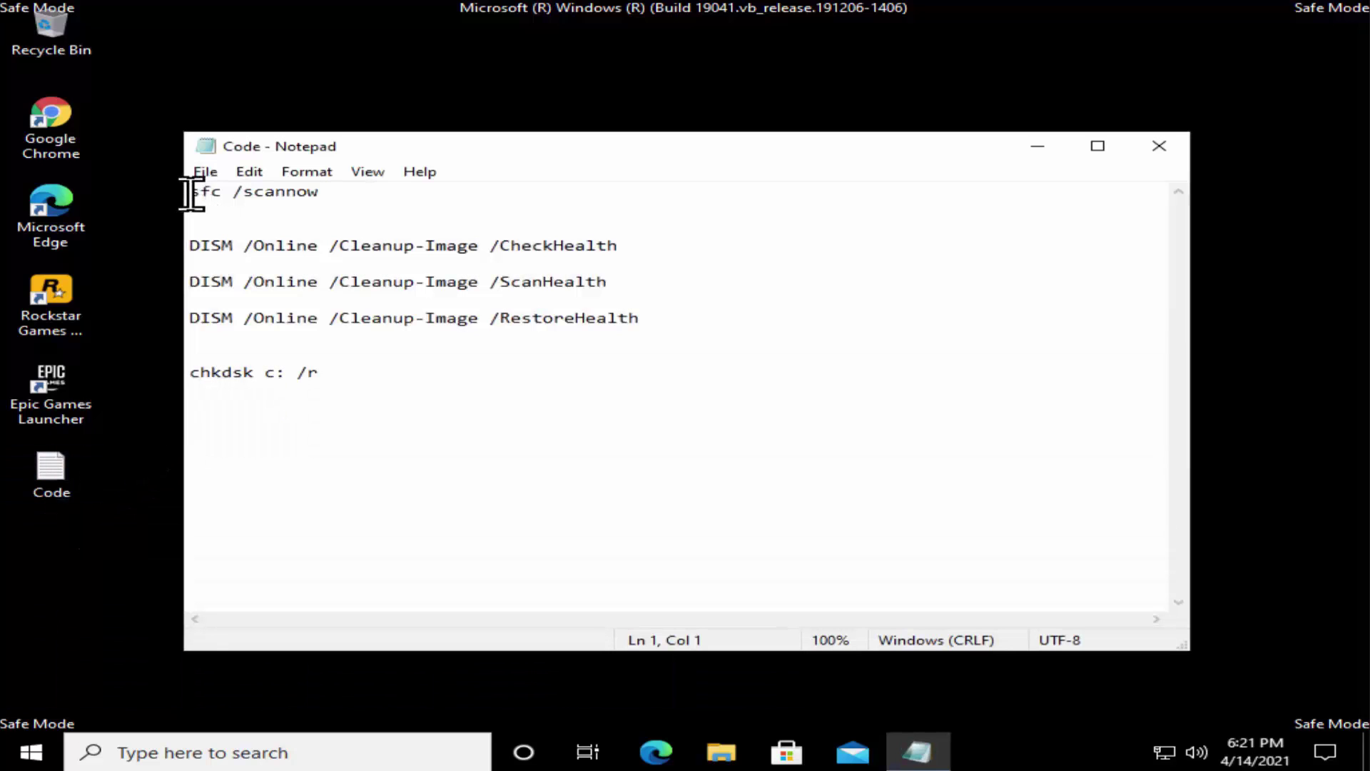
left_click_drag(191, 192, 347, 199)
key("ctrl+c")
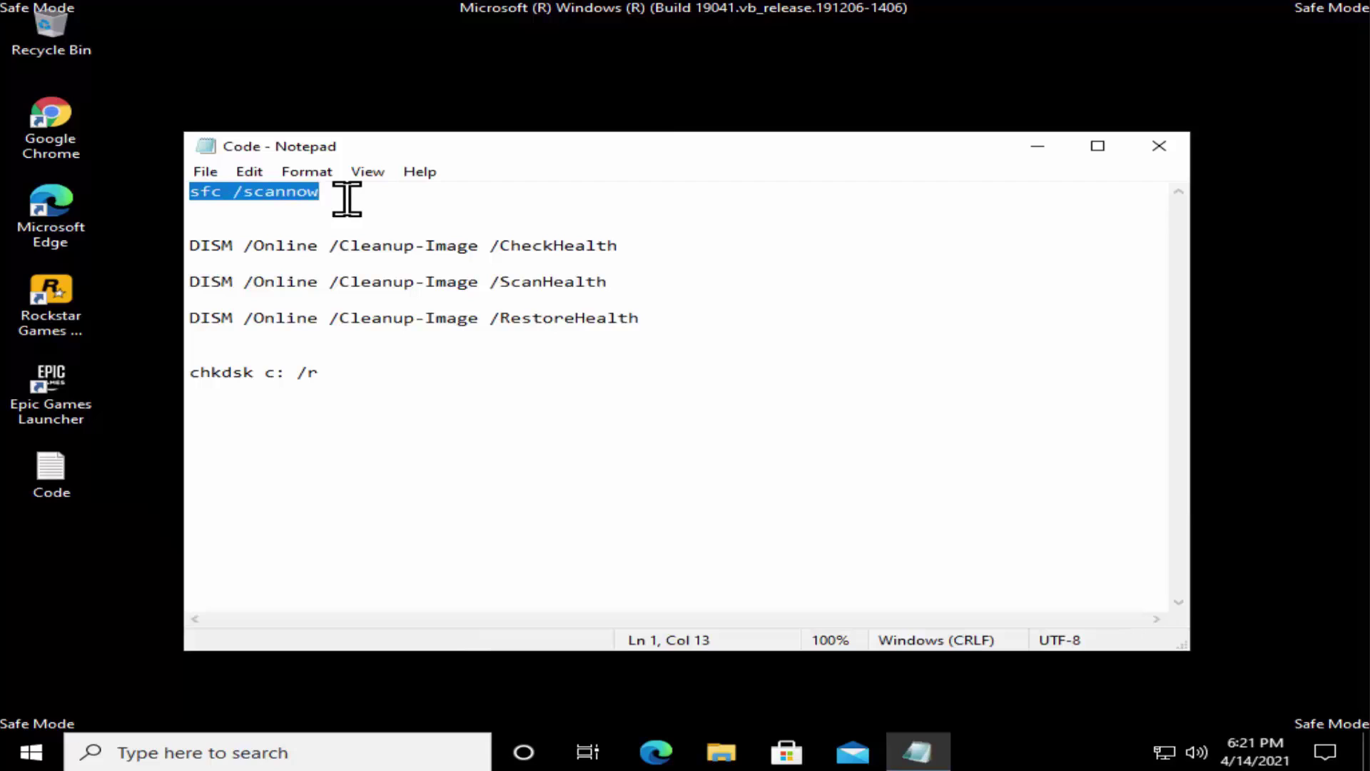
left_click(353, 194)
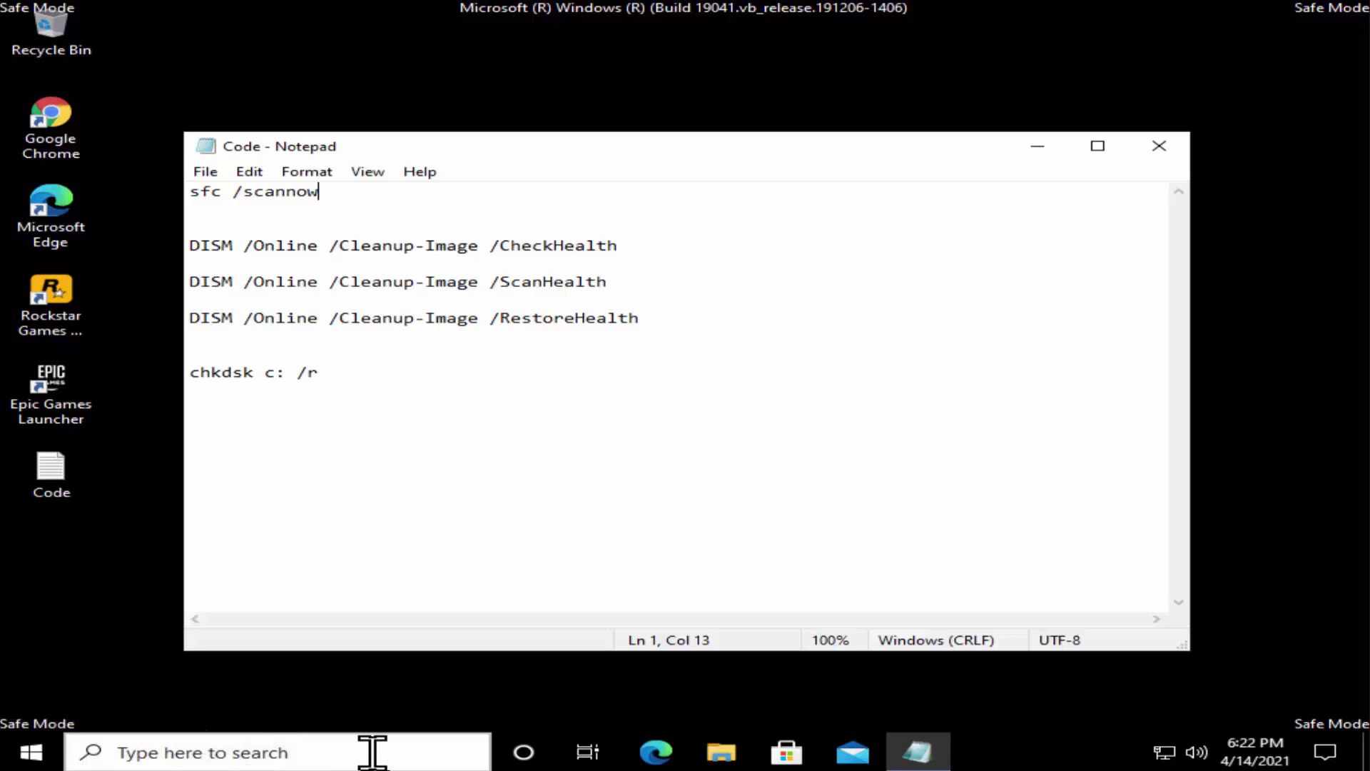
- Launch PowerShell as administrator and copy sfc /scannow from the Code notes
left_click(127, 754)
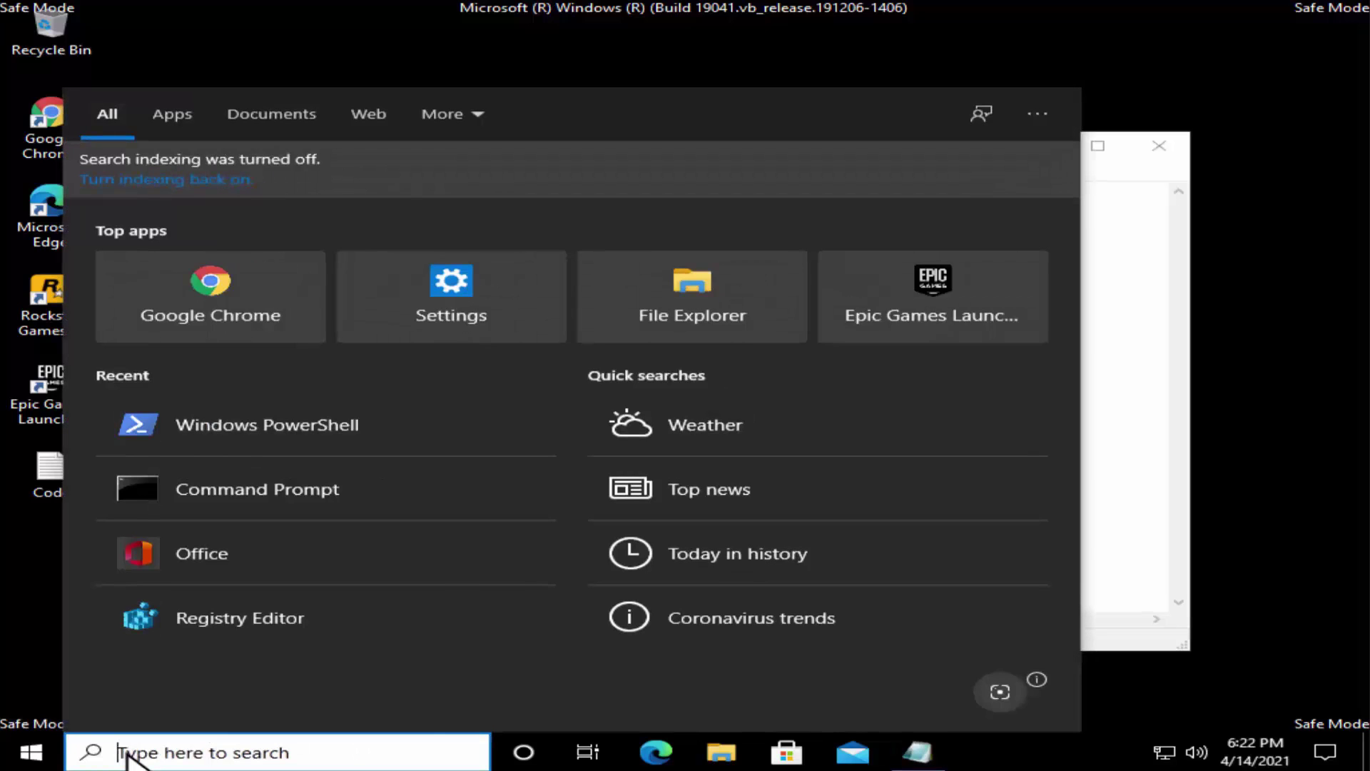
type("power")
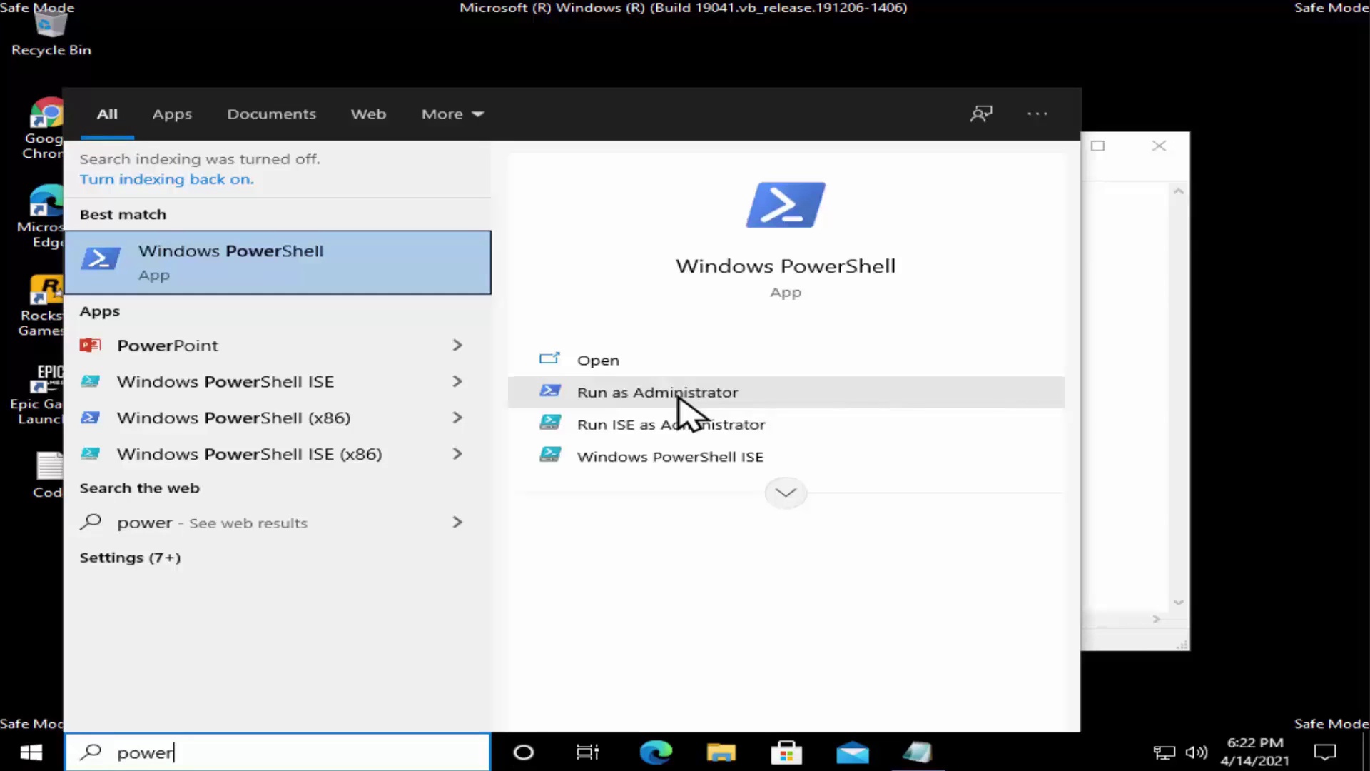
left_click(678, 394)
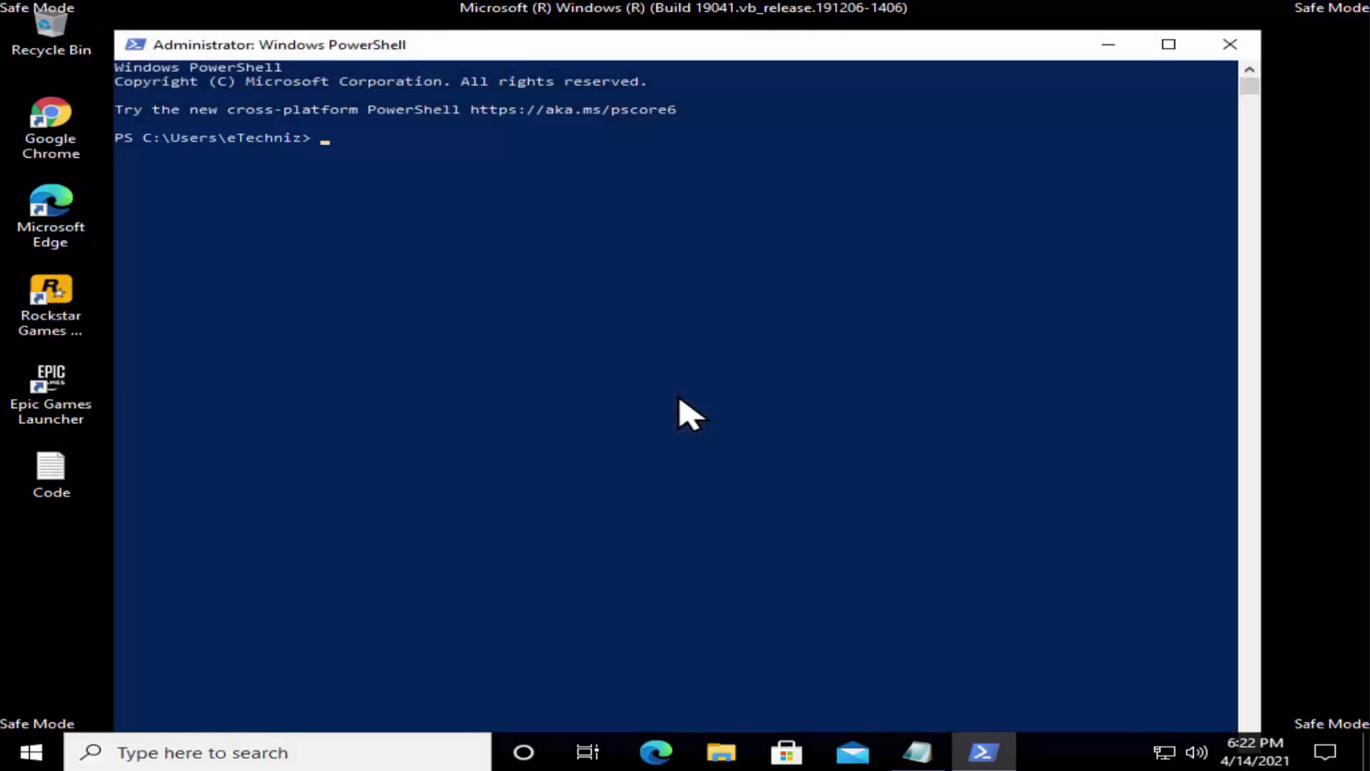
left_click(917, 752)
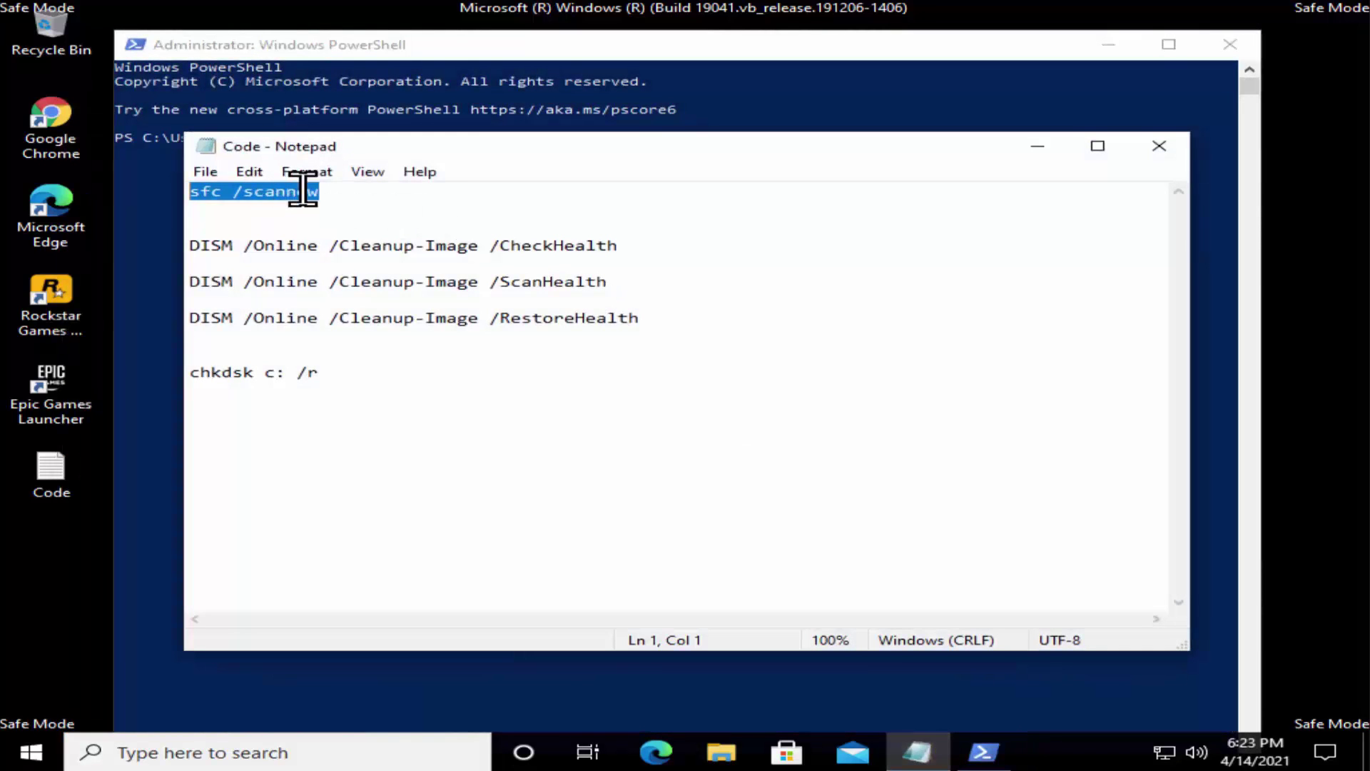
right_click(308, 189)
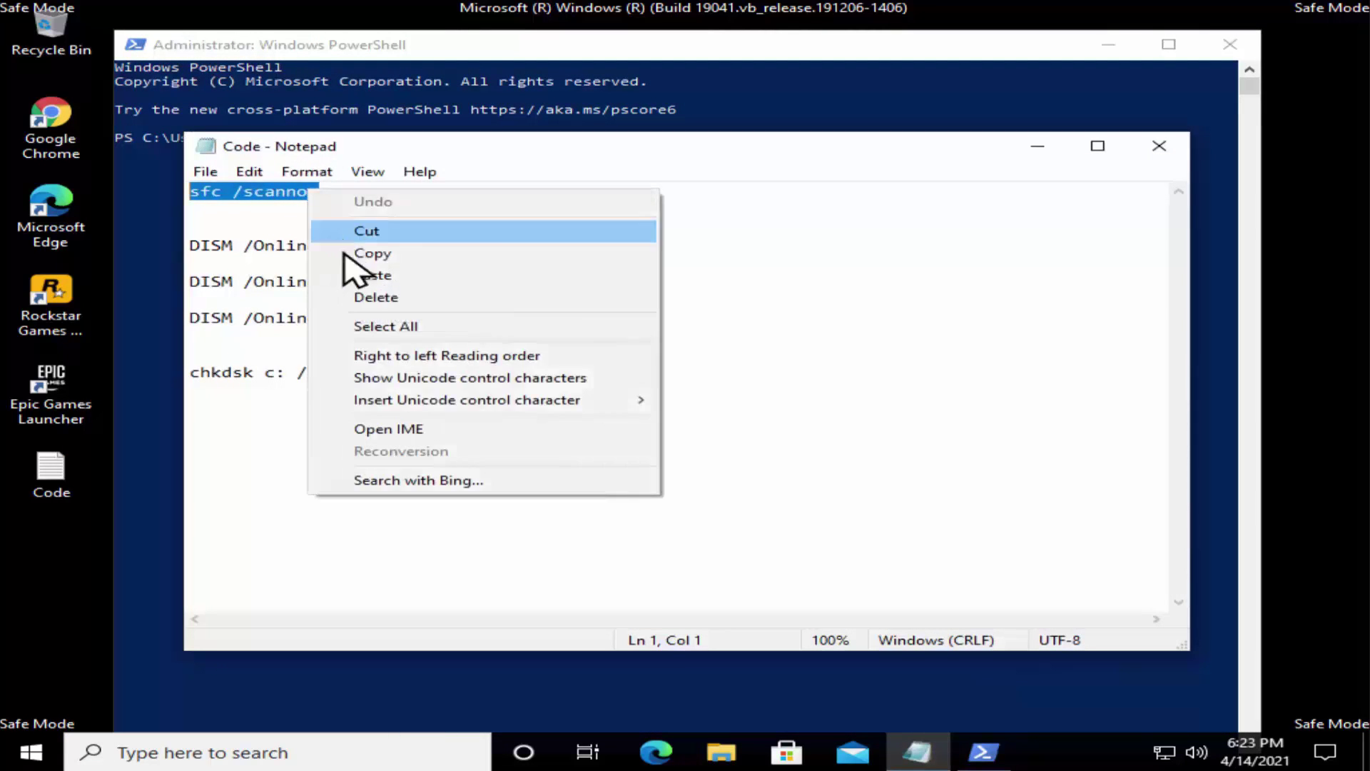
left_click(349, 254)
- Paste and run sfc /scannow in PowerShell, stopping it with Ctrl+C at 5% verification
left_click(514, 202)
left_click(328, 147)
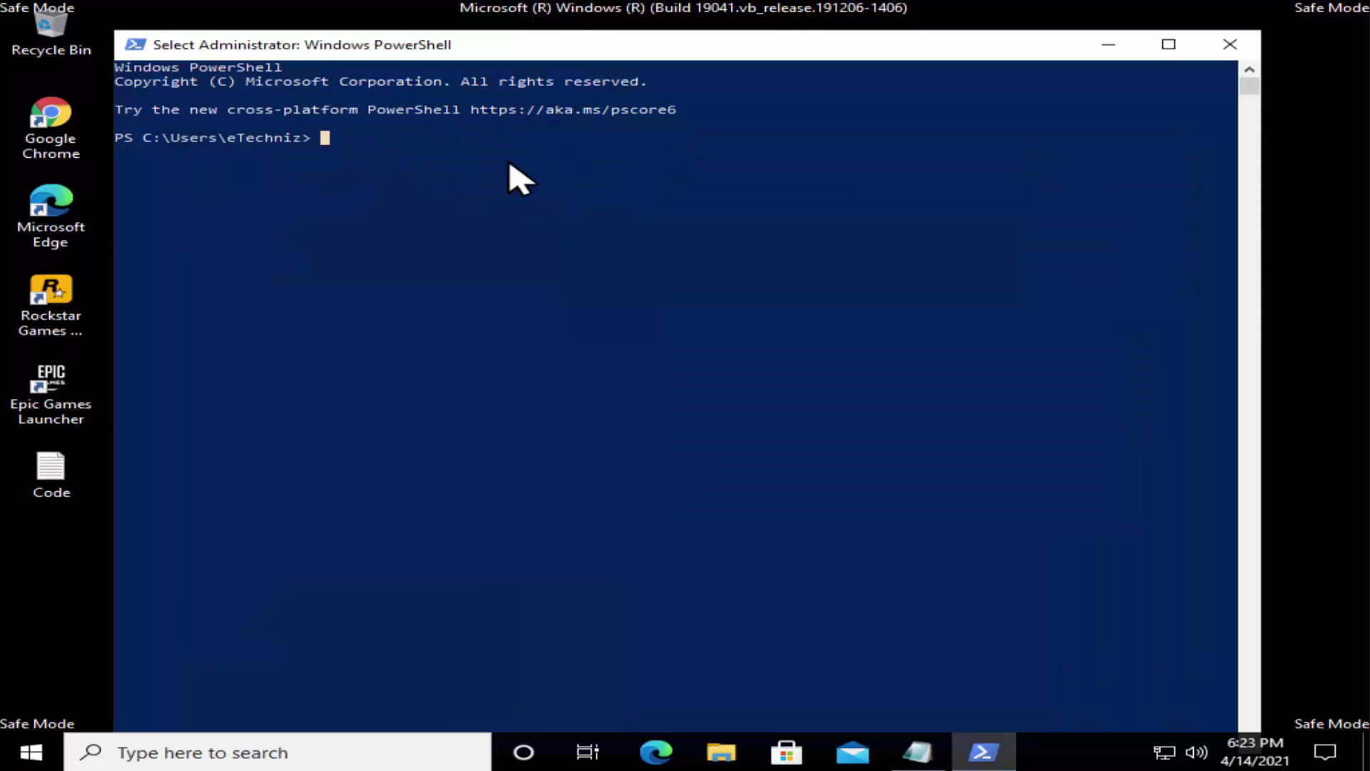
right_click(510, 165)
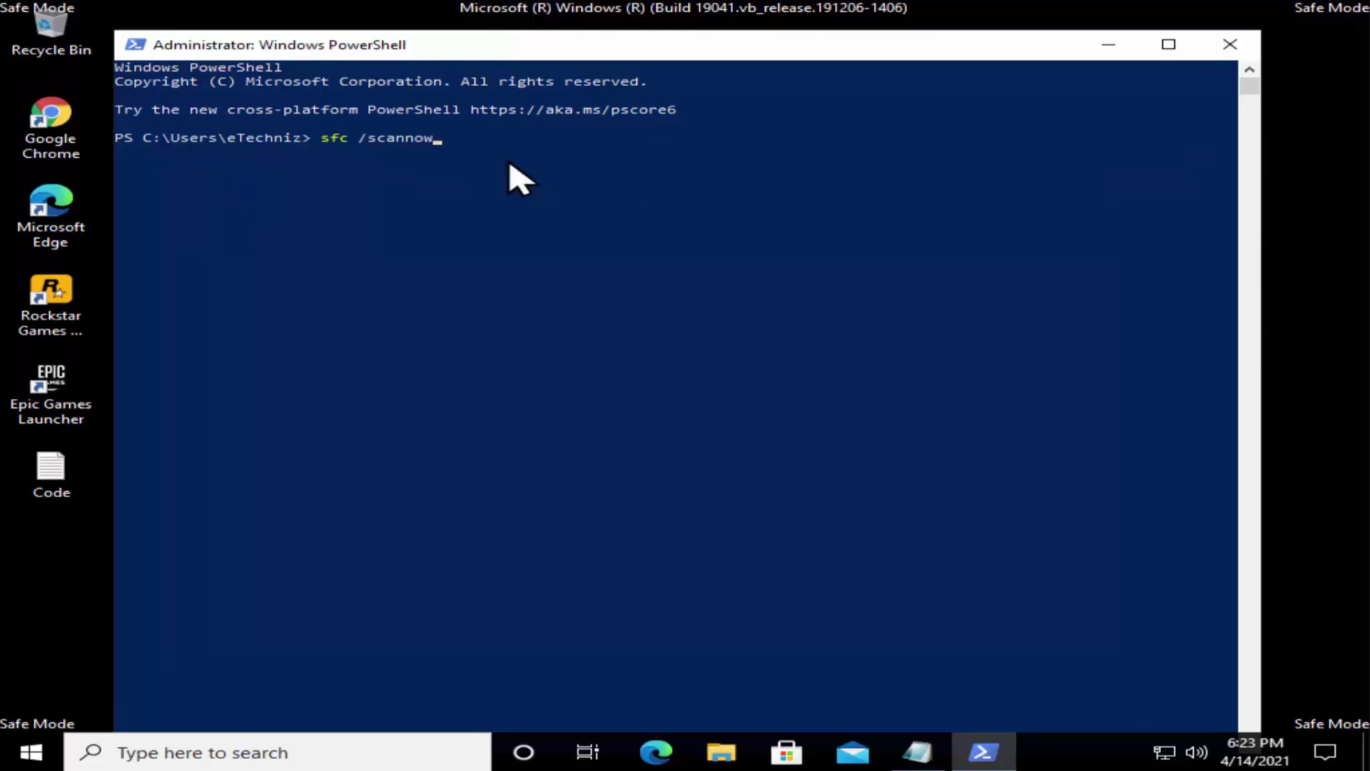
key("Return")
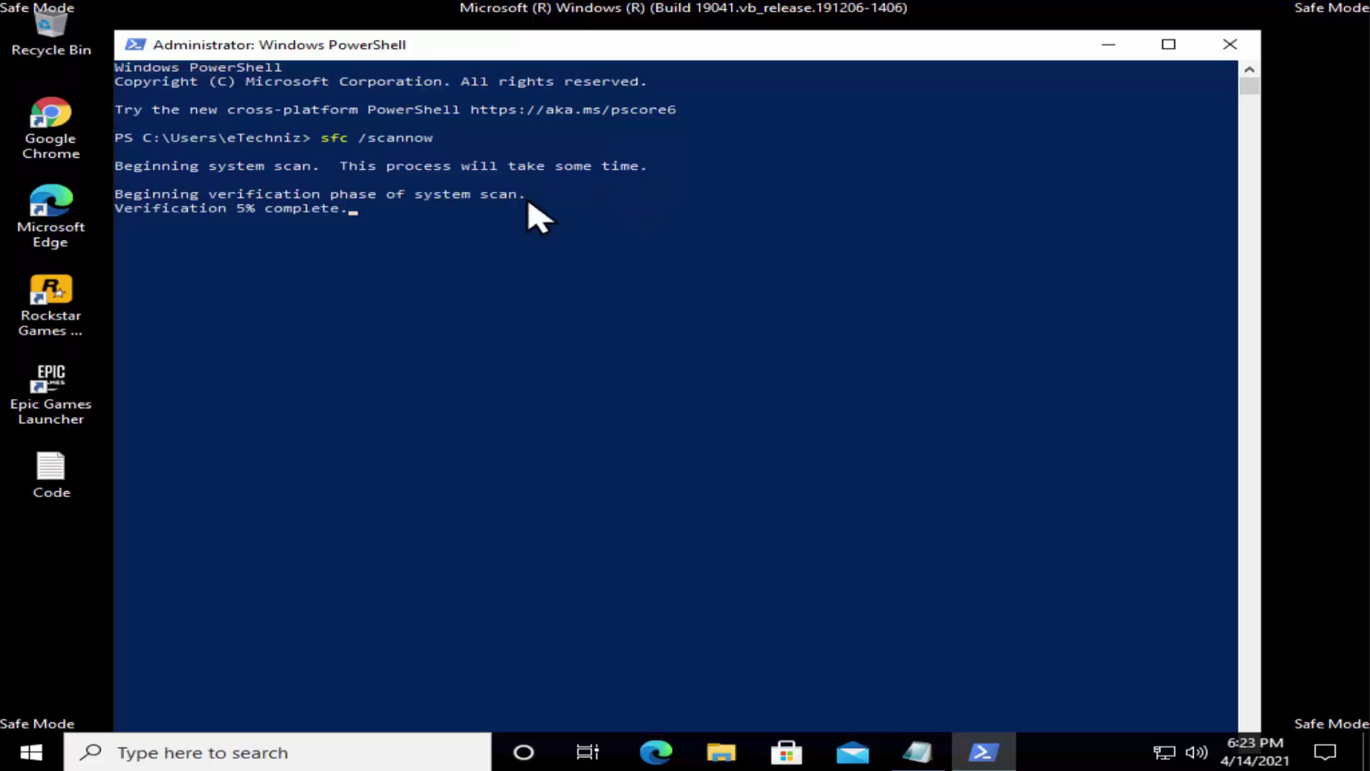
key("ctrl+c")
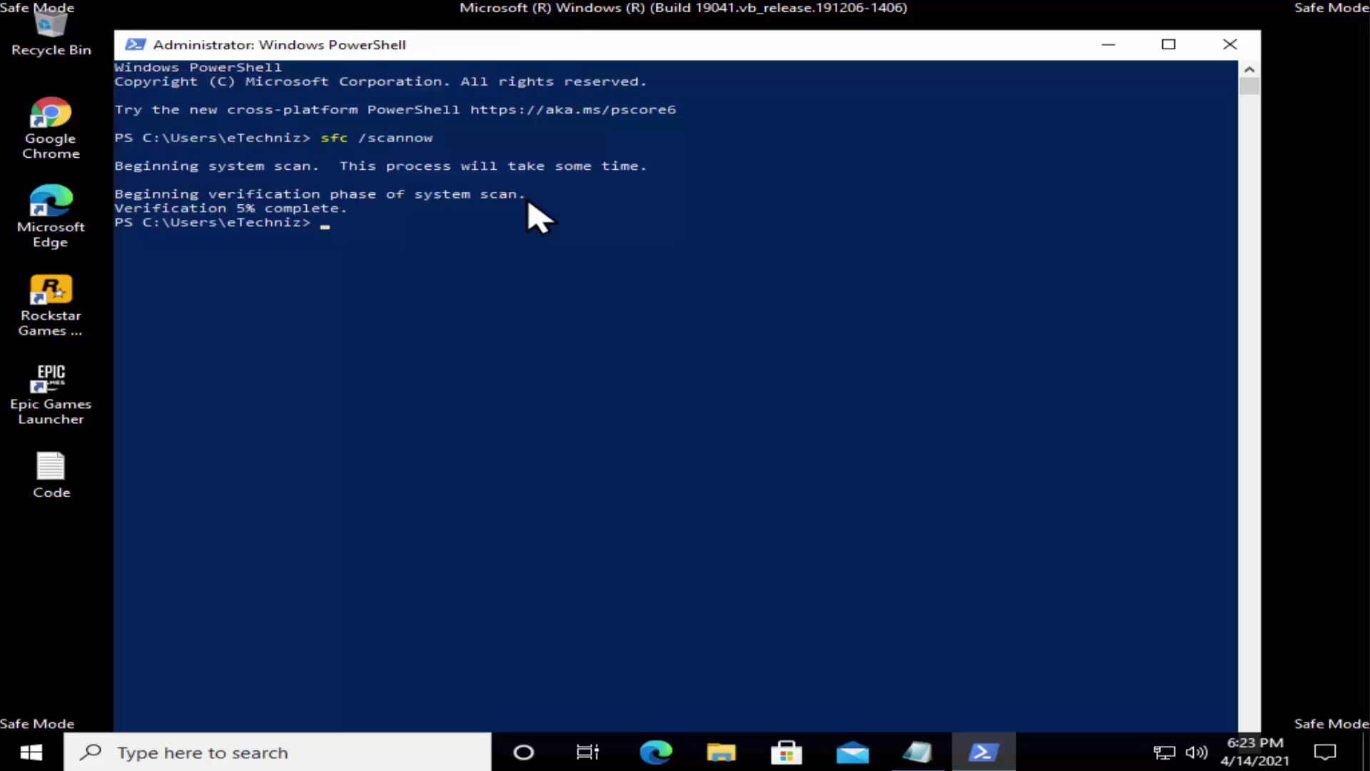
- Select the DISM CheckHealth command line in the Code notes
left_click(918, 752)
left_click_drag(620, 245, 202, 245)
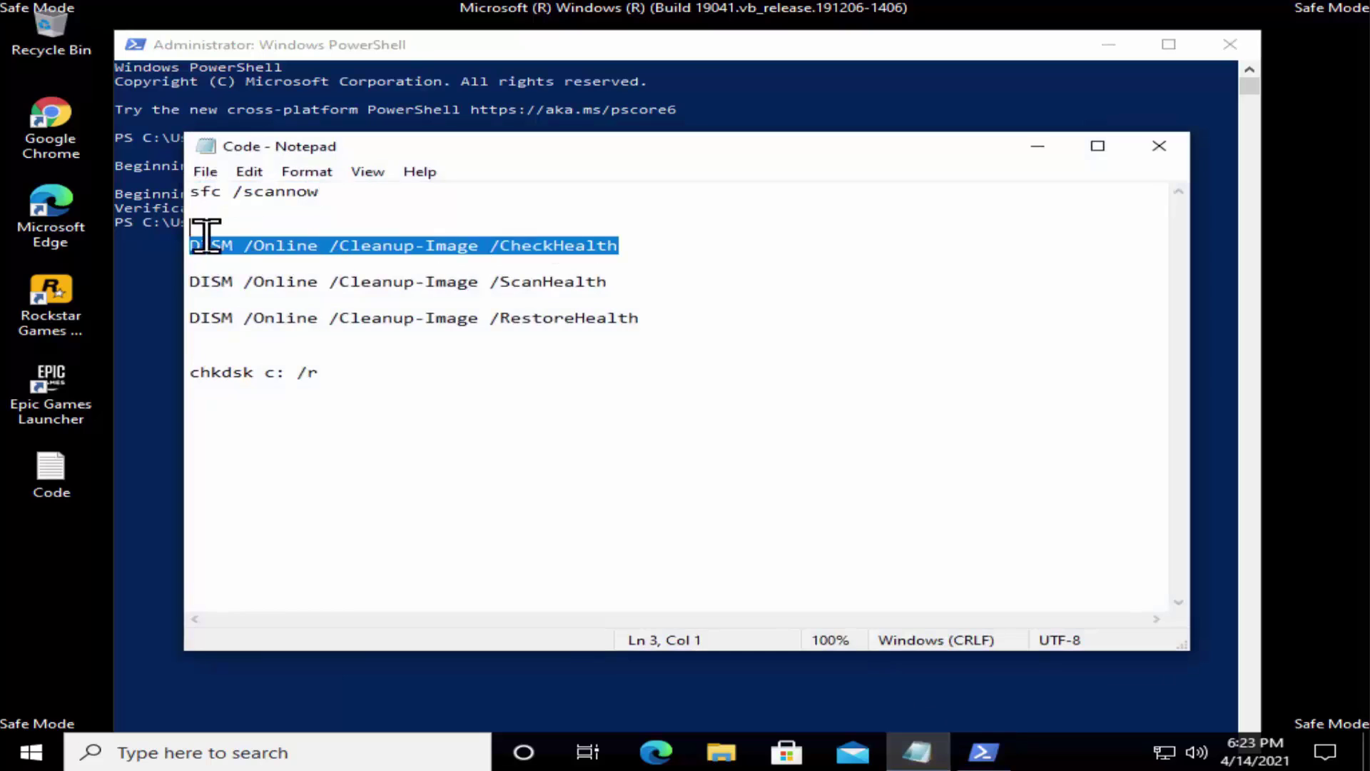
left_click(1036, 148)
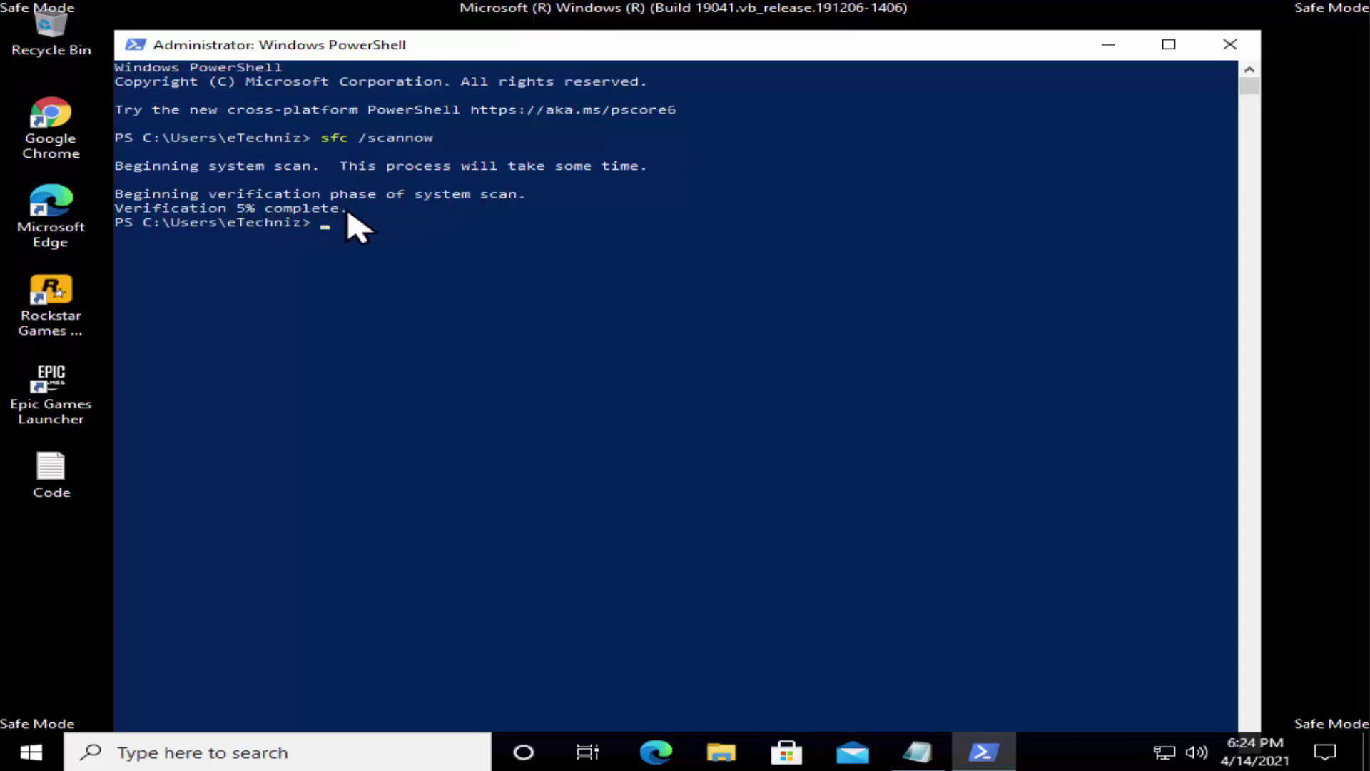
- Run DISM /Online /Cleanup-Image /CheckHealth, which reports no component store corruption
key("ctrl+v")
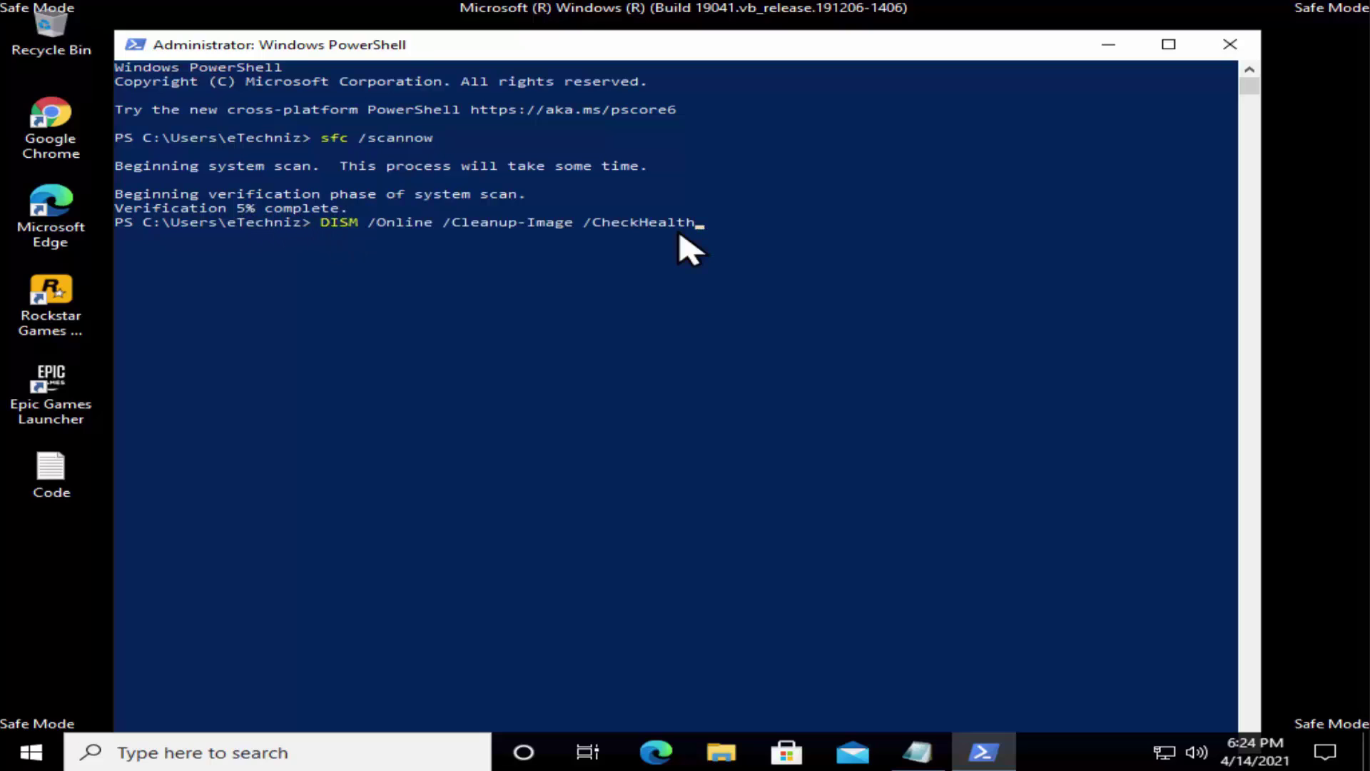
key("Return")
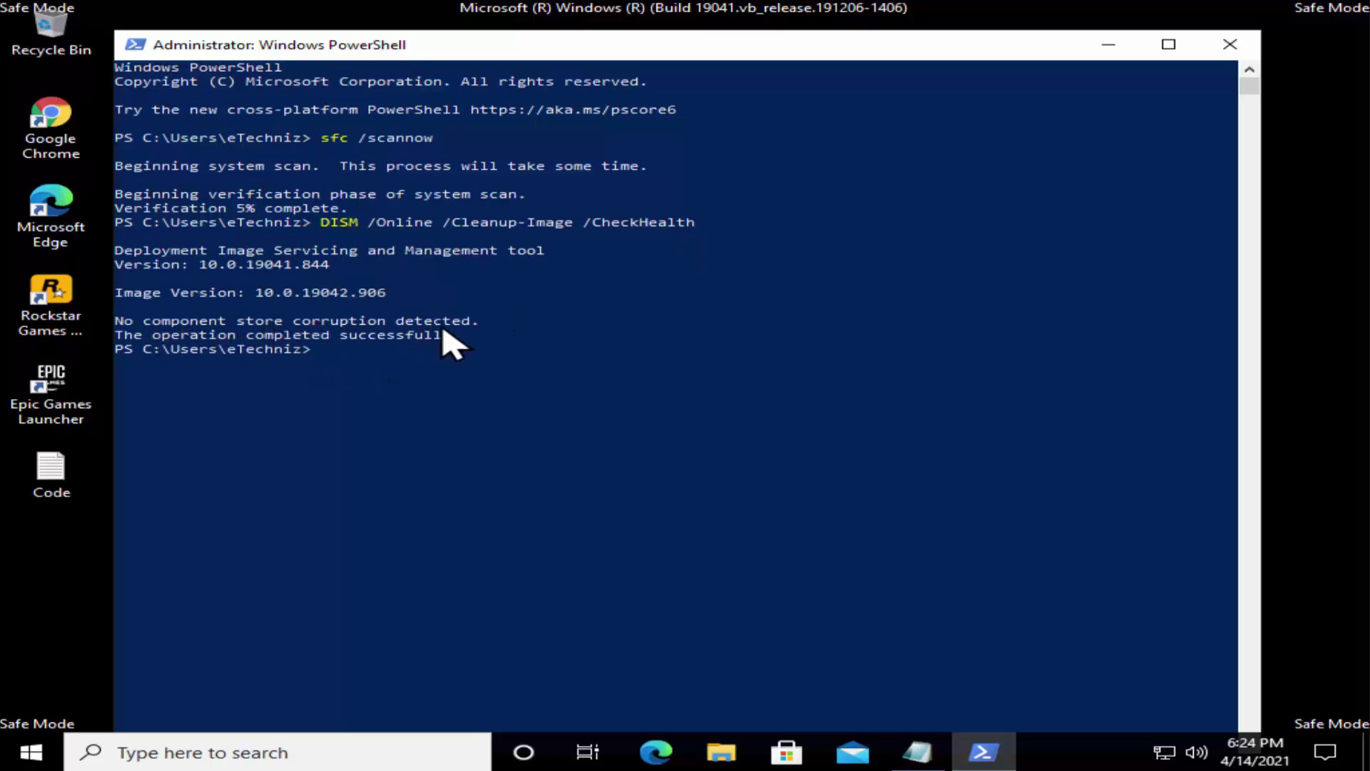
left_click(916, 750)
left_click(605, 286)
- Copy and run DISM /Online /Cleanup-Image /ScanHealth from the notes, then close PowerShell
left_click_drag(605, 285, 189, 283)
key("alt+Tab")
key("ctrl+v")
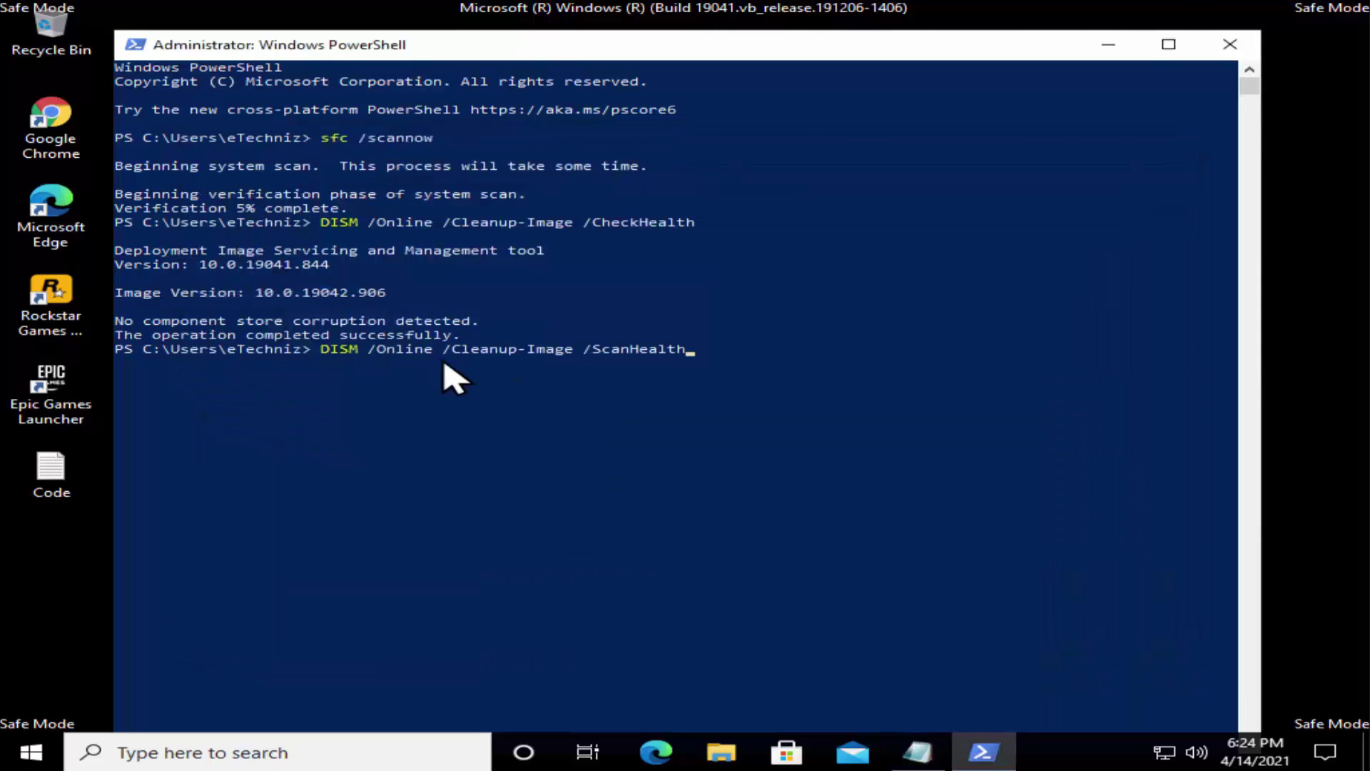
key("Return")
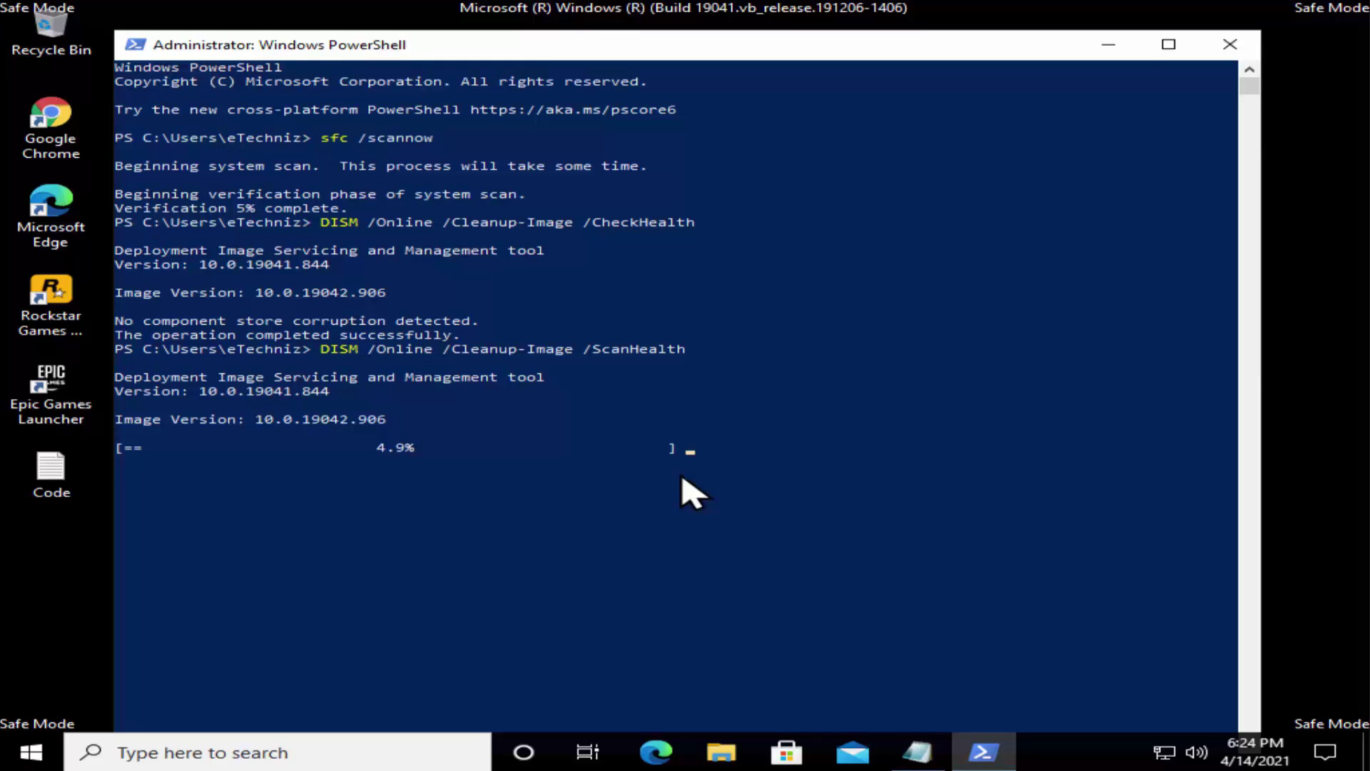
left_click(682, 477)
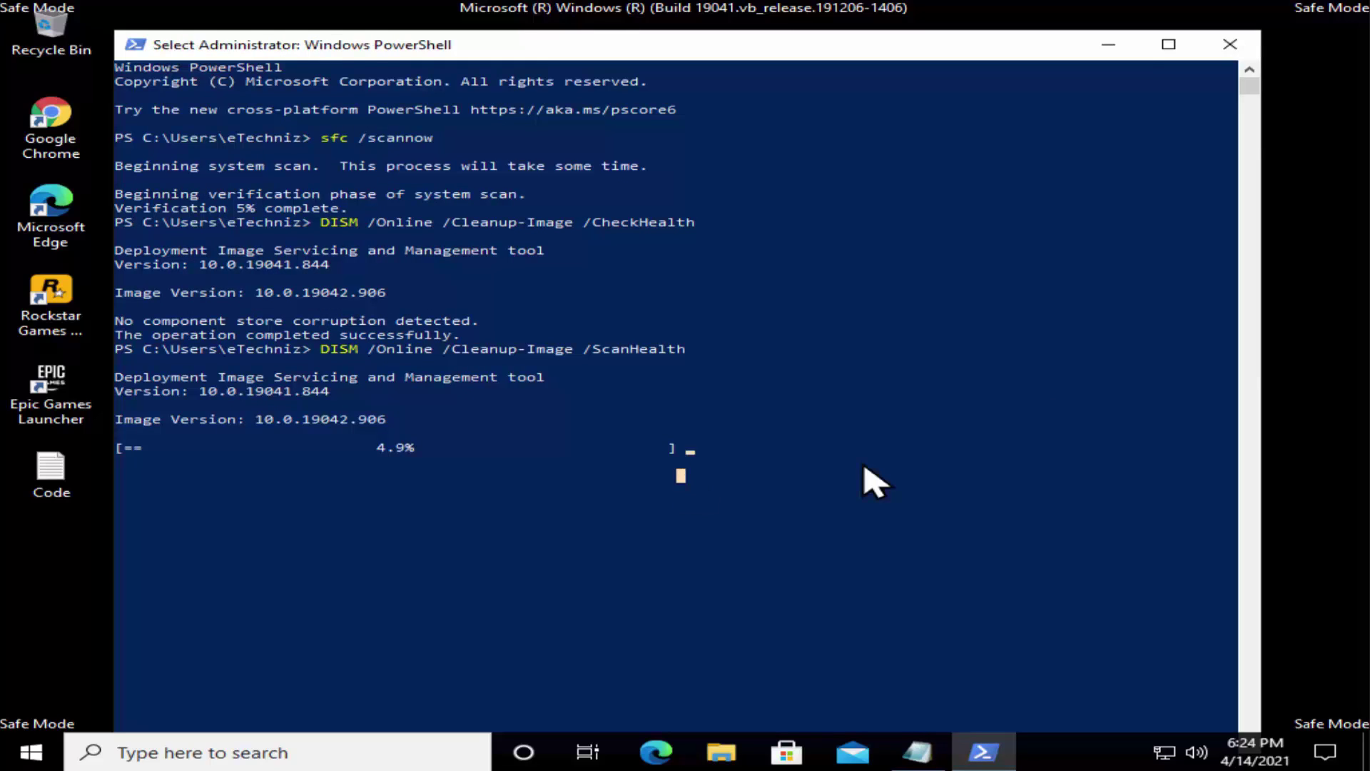
left_click(597, 406)
- Close the PowerShell window and relaunch PowerShell as administrator from Windows search
left_click(1240, 46)
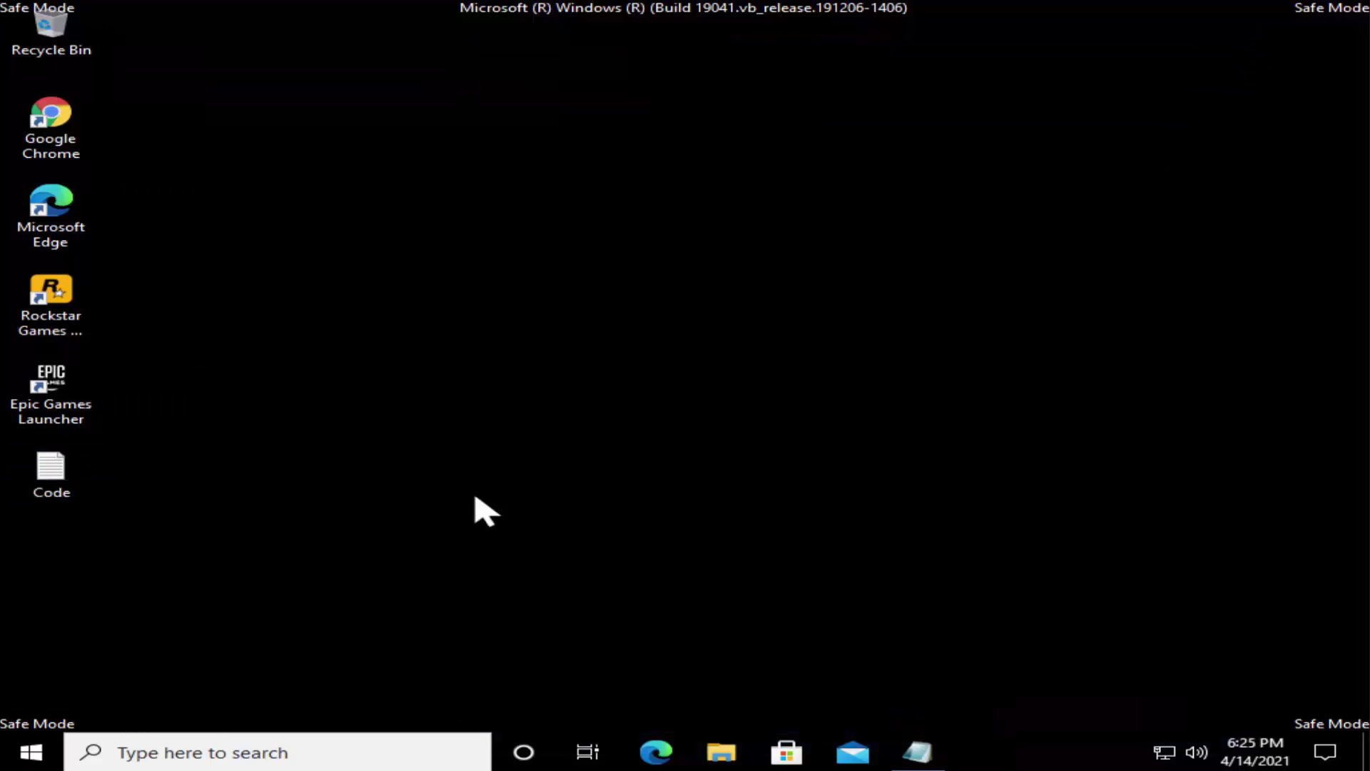
left_click(166, 742)
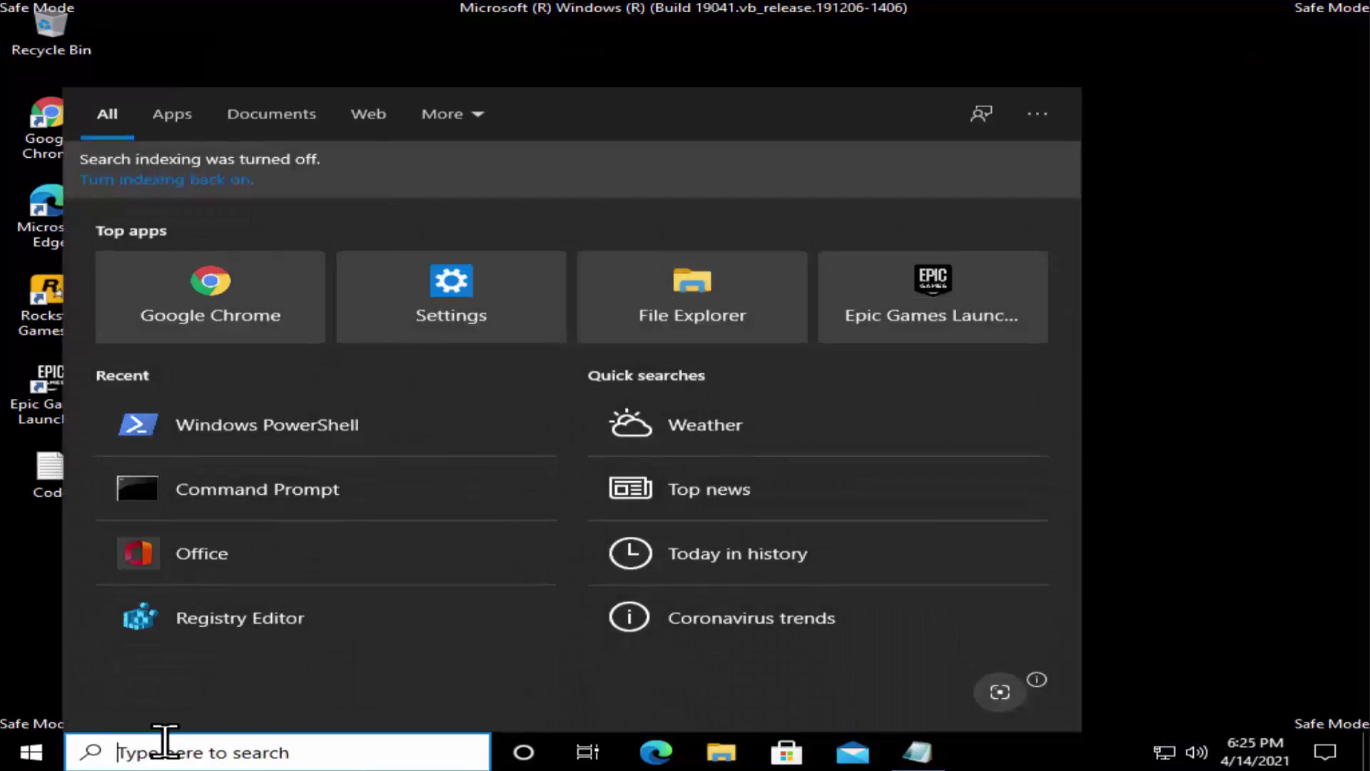
left_click(236, 507)
- Highlight the sfc /scannow, DISM CheckHealth and RestoreHealth lines in the Code notes
left_click(920, 753)
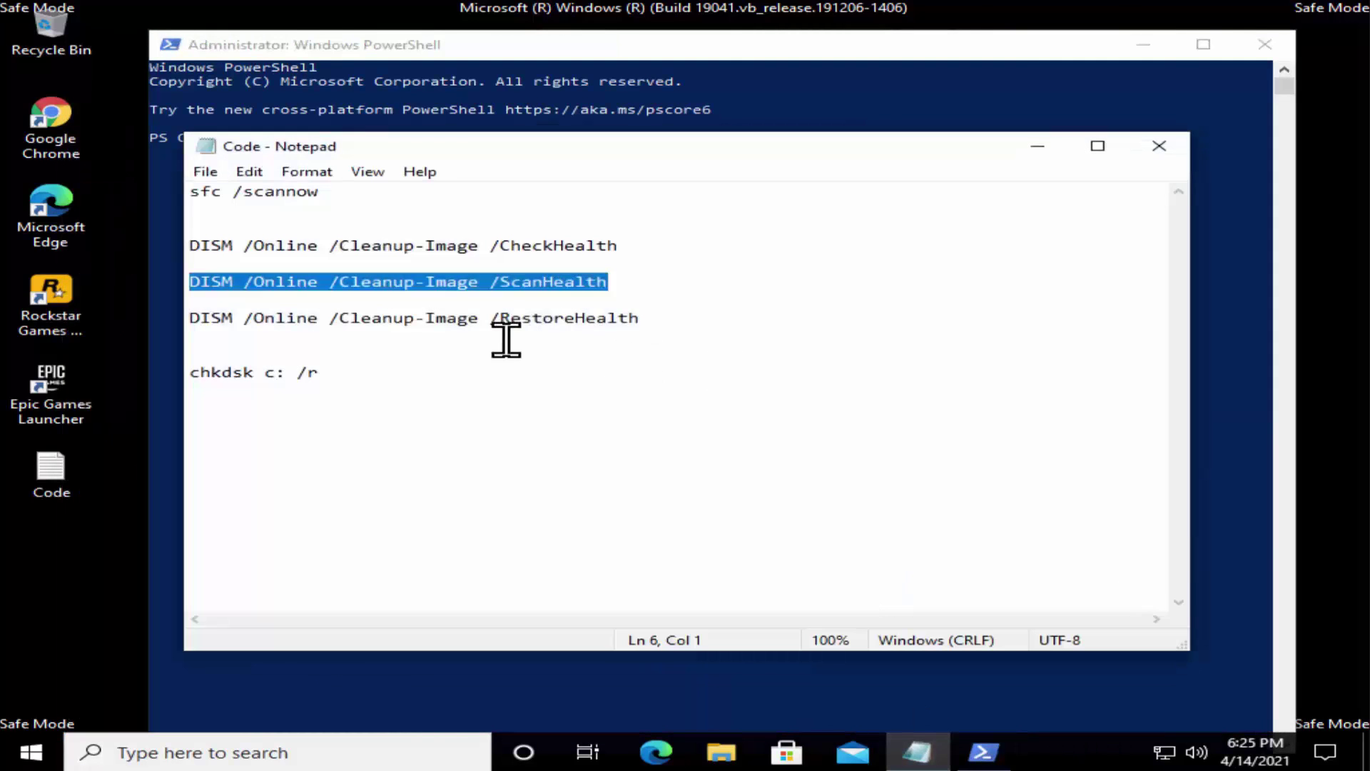
left_click(656, 318)
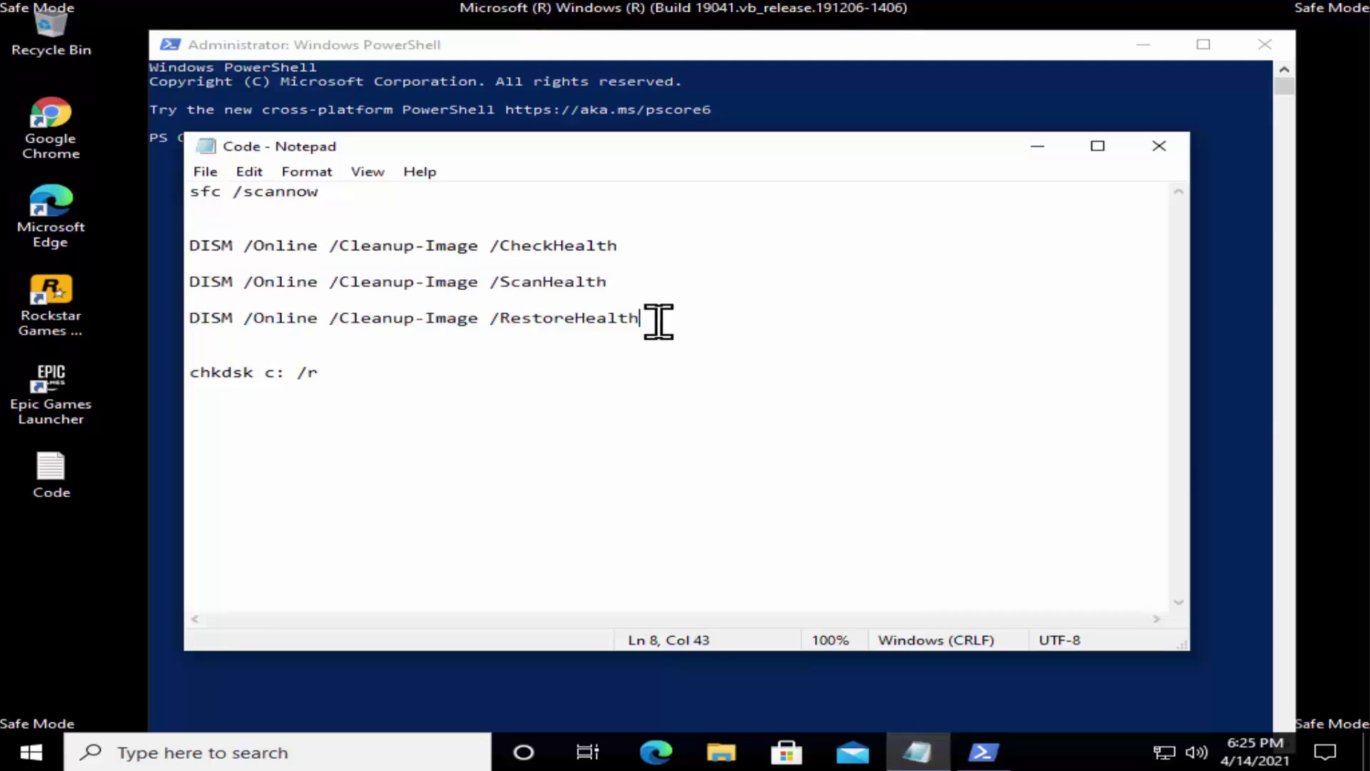
left_click_drag(333, 193, 168, 194)
left_click(352, 198)
left_click_drag(232, 246, 424, 246)
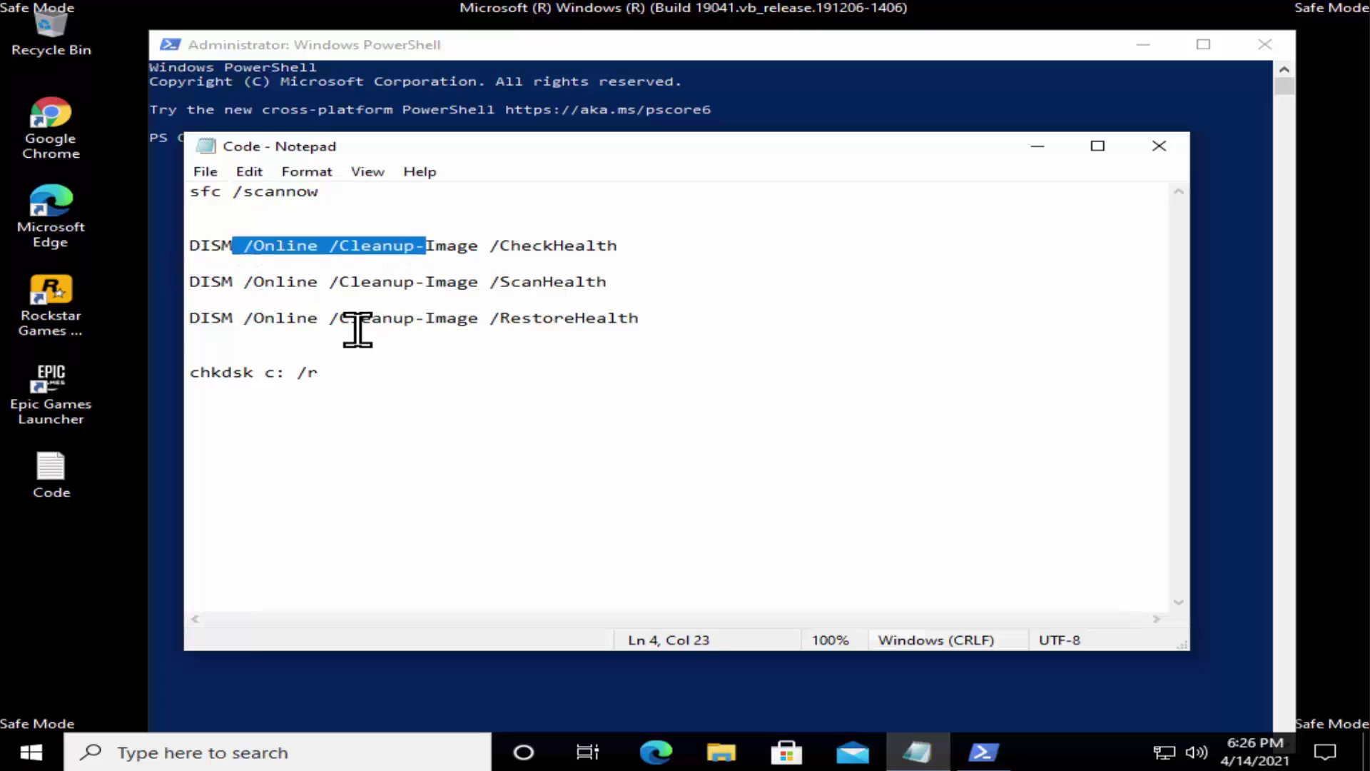
left_click_drag(640, 318, 526, 318)
left_click(484, 361)
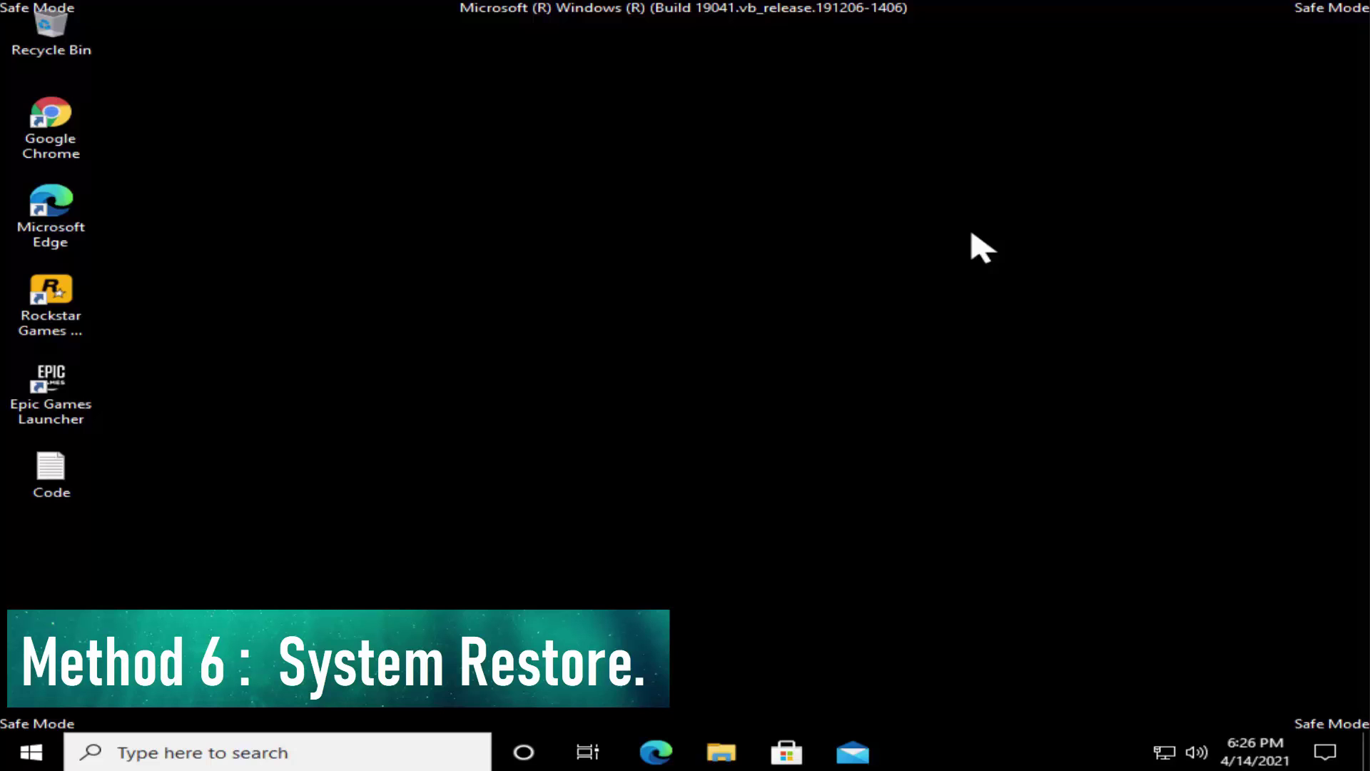
right_click(41, 749)
left_click(81, 646)
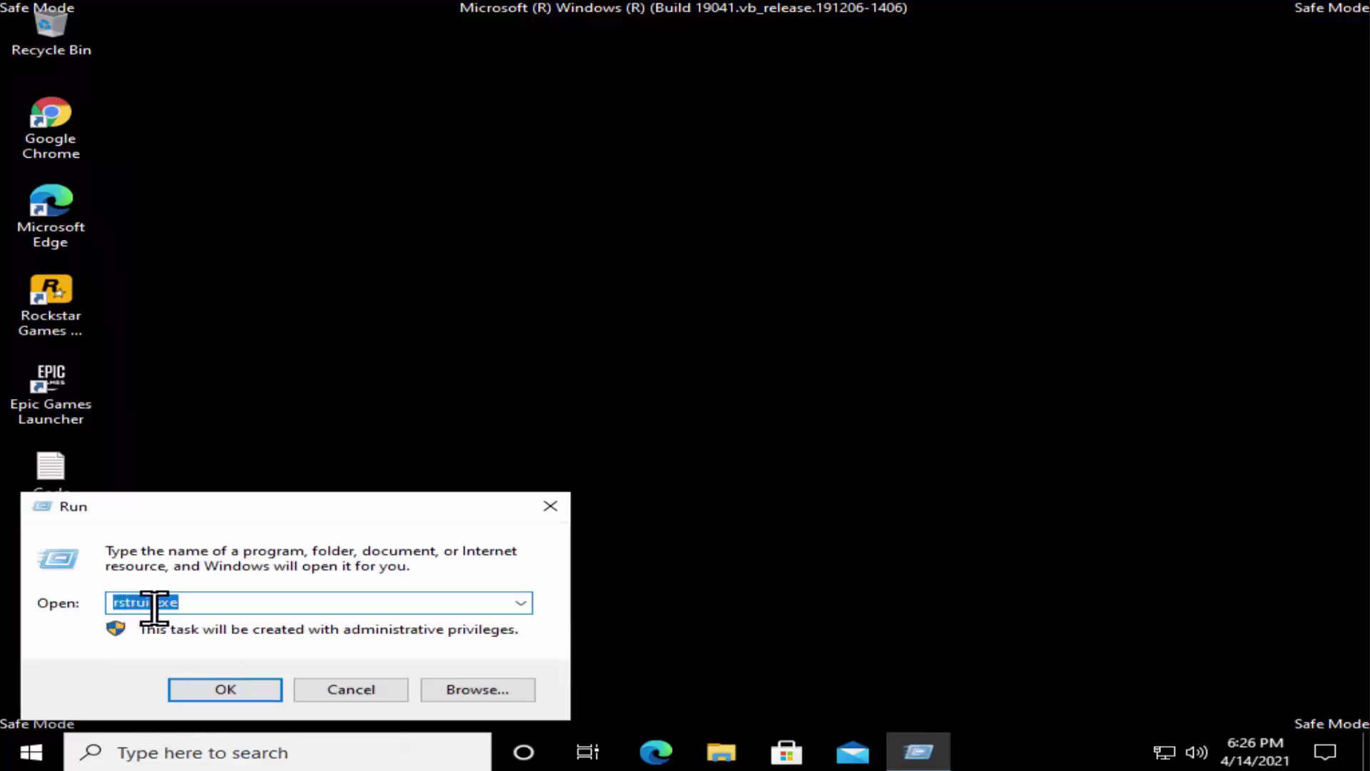
left_click(226, 690)
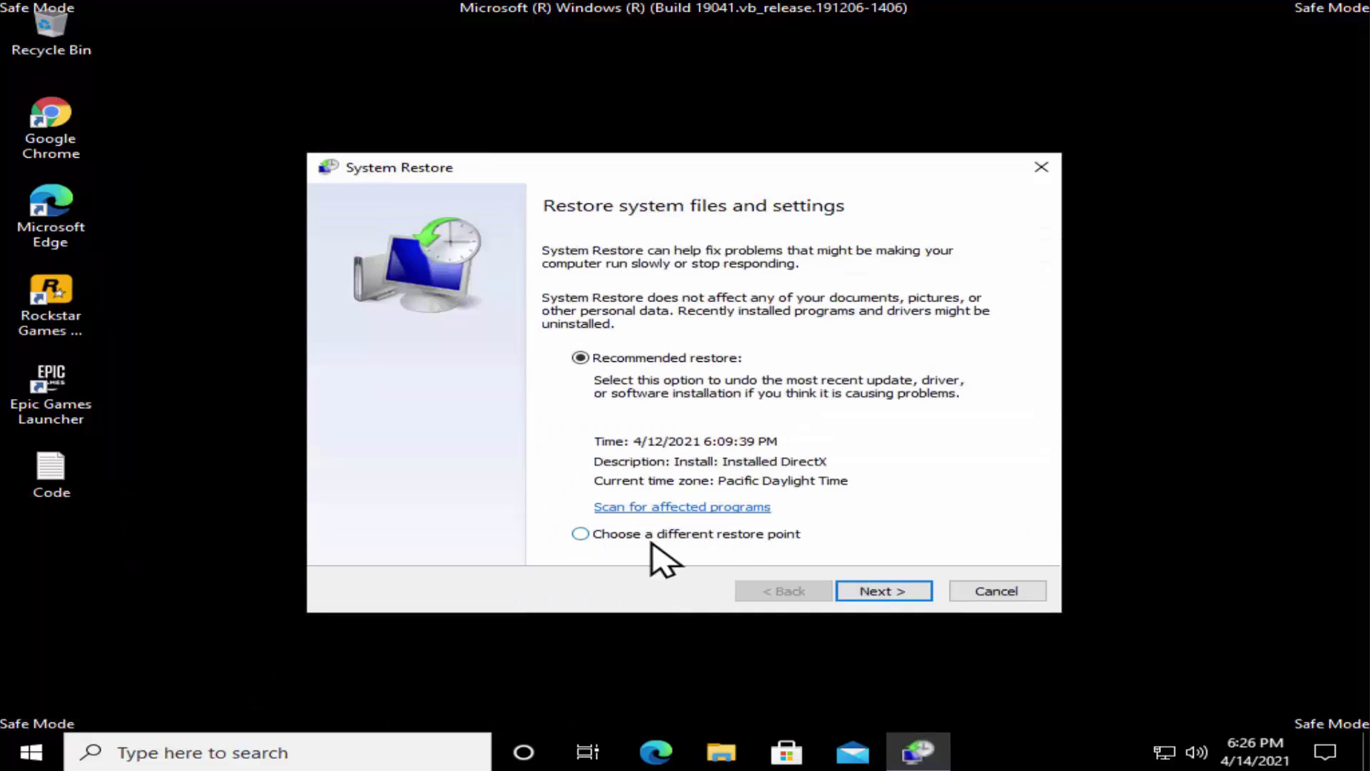
left_click(901, 592)
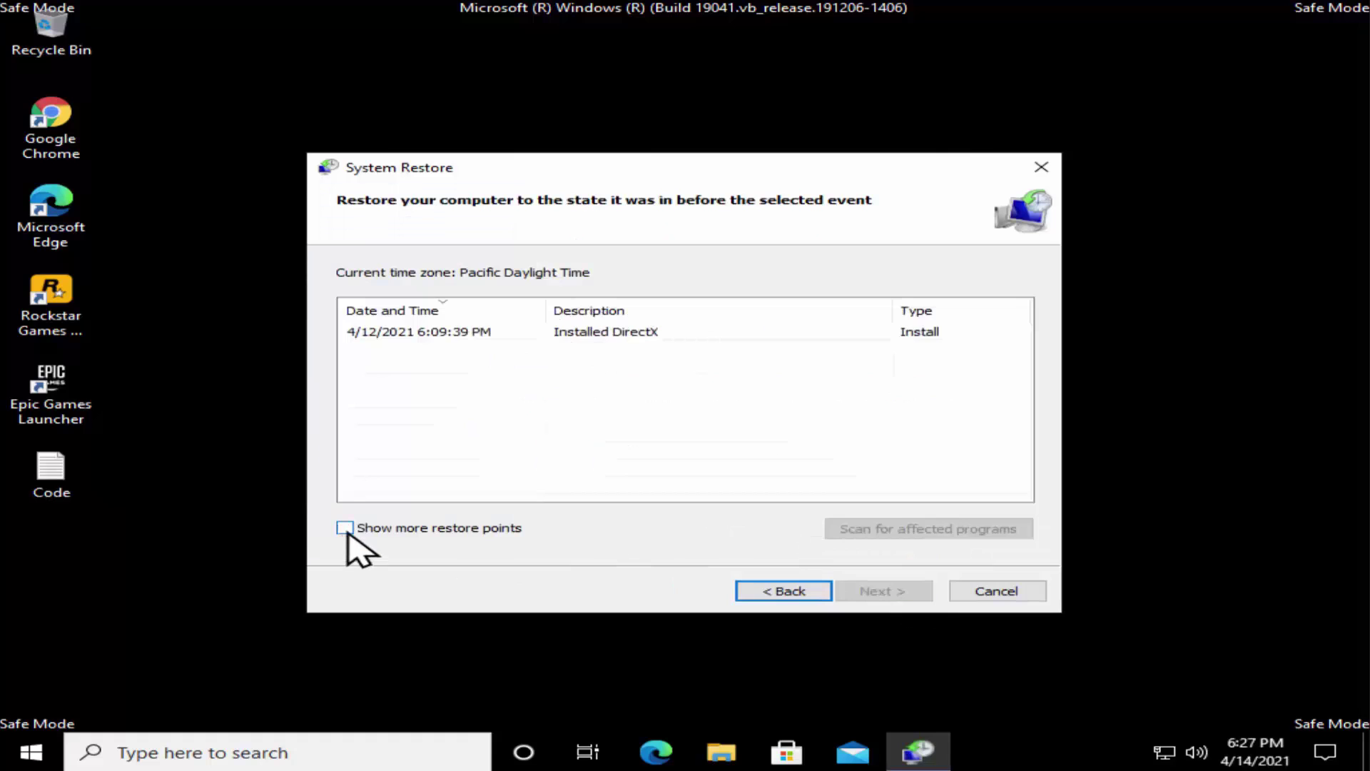
left_click(345, 529)
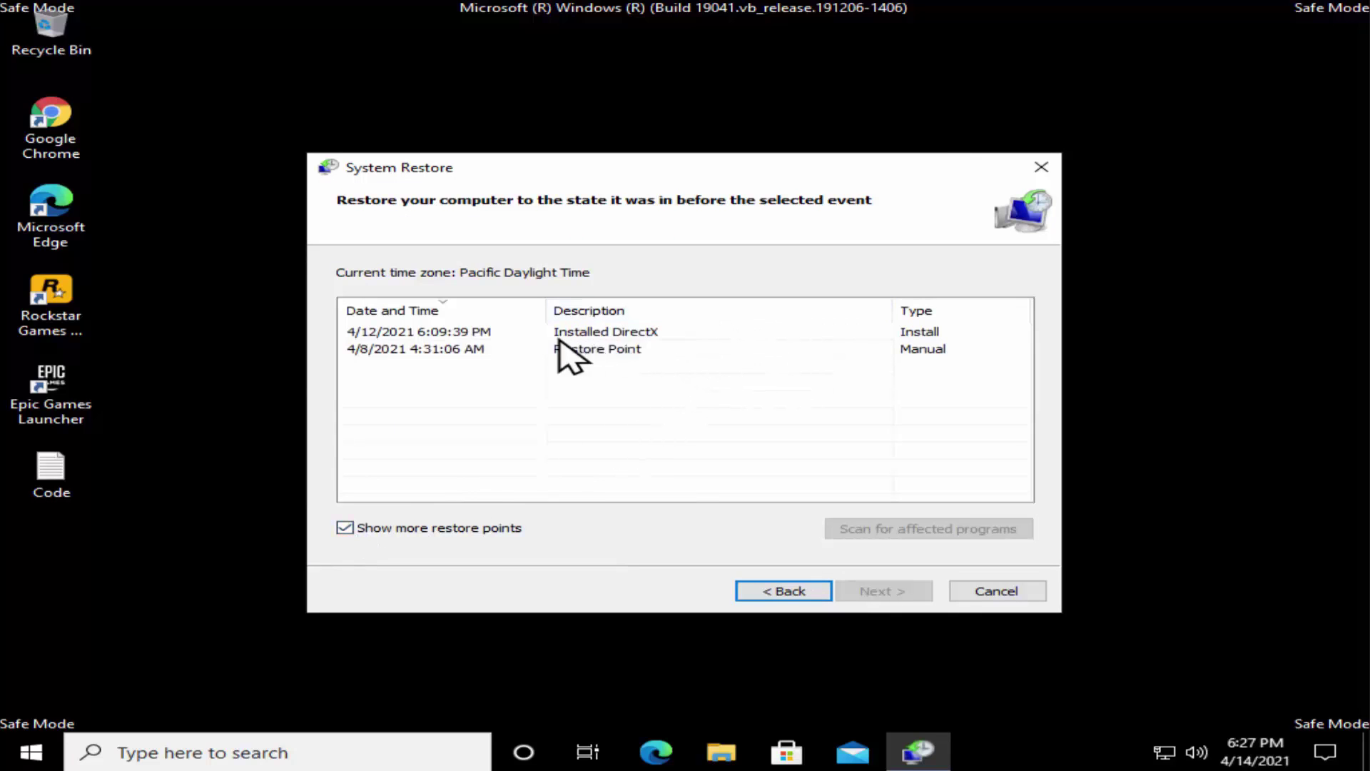
left_click(464, 350)
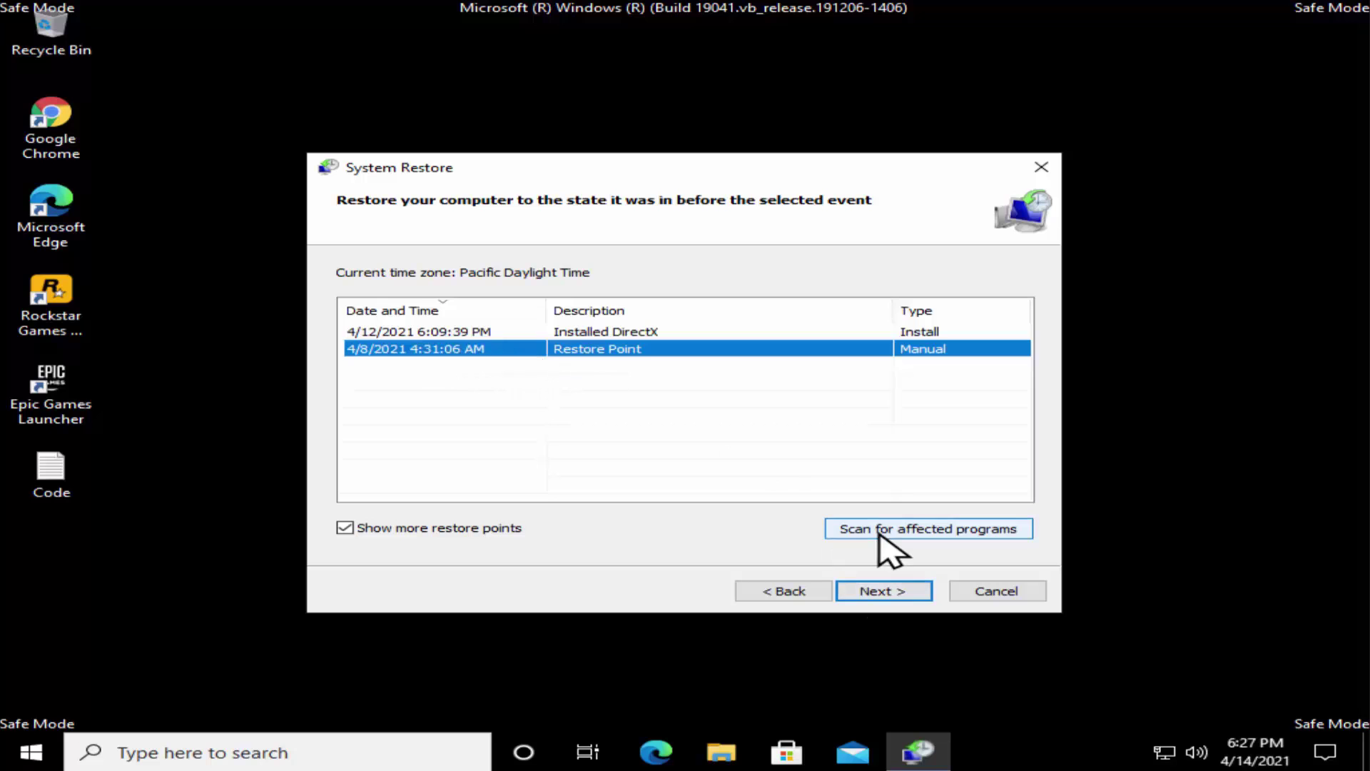
left_click(972, 529)
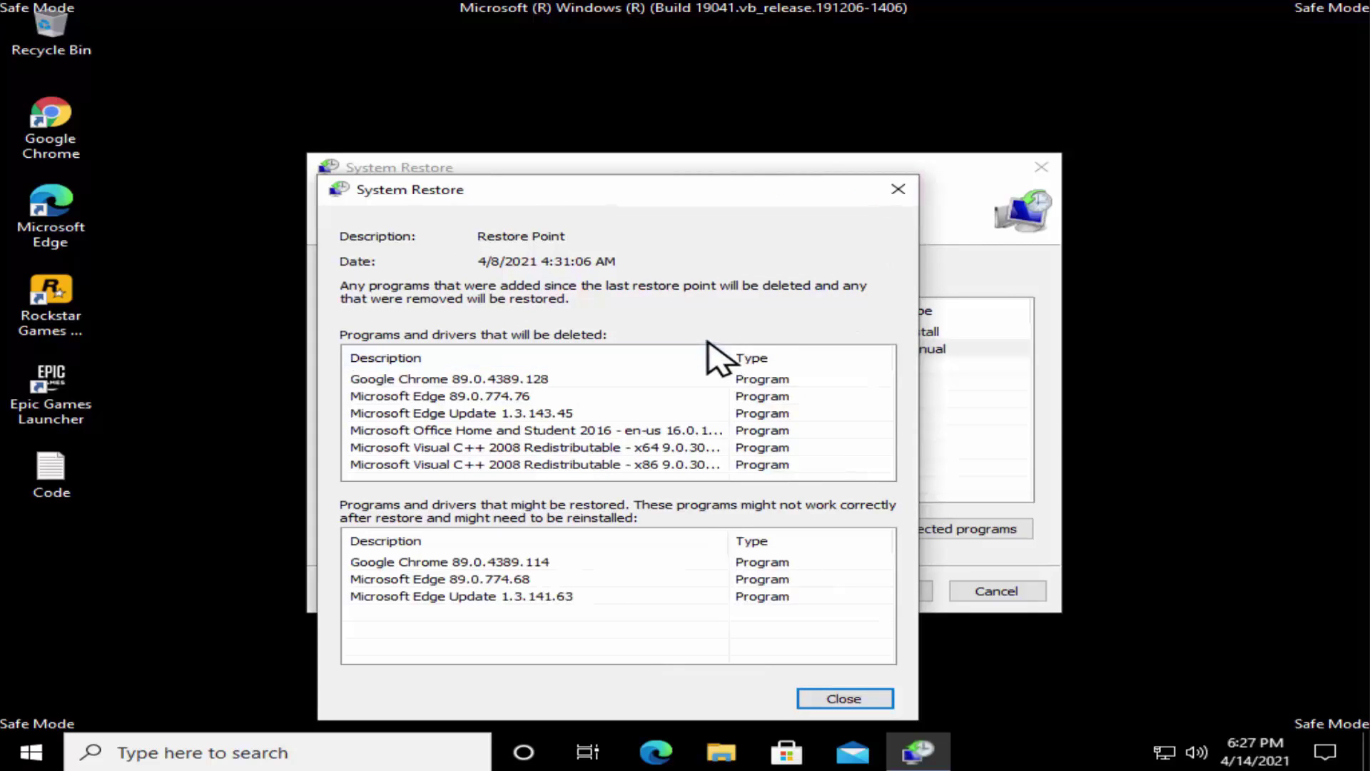
left_click(898, 189)
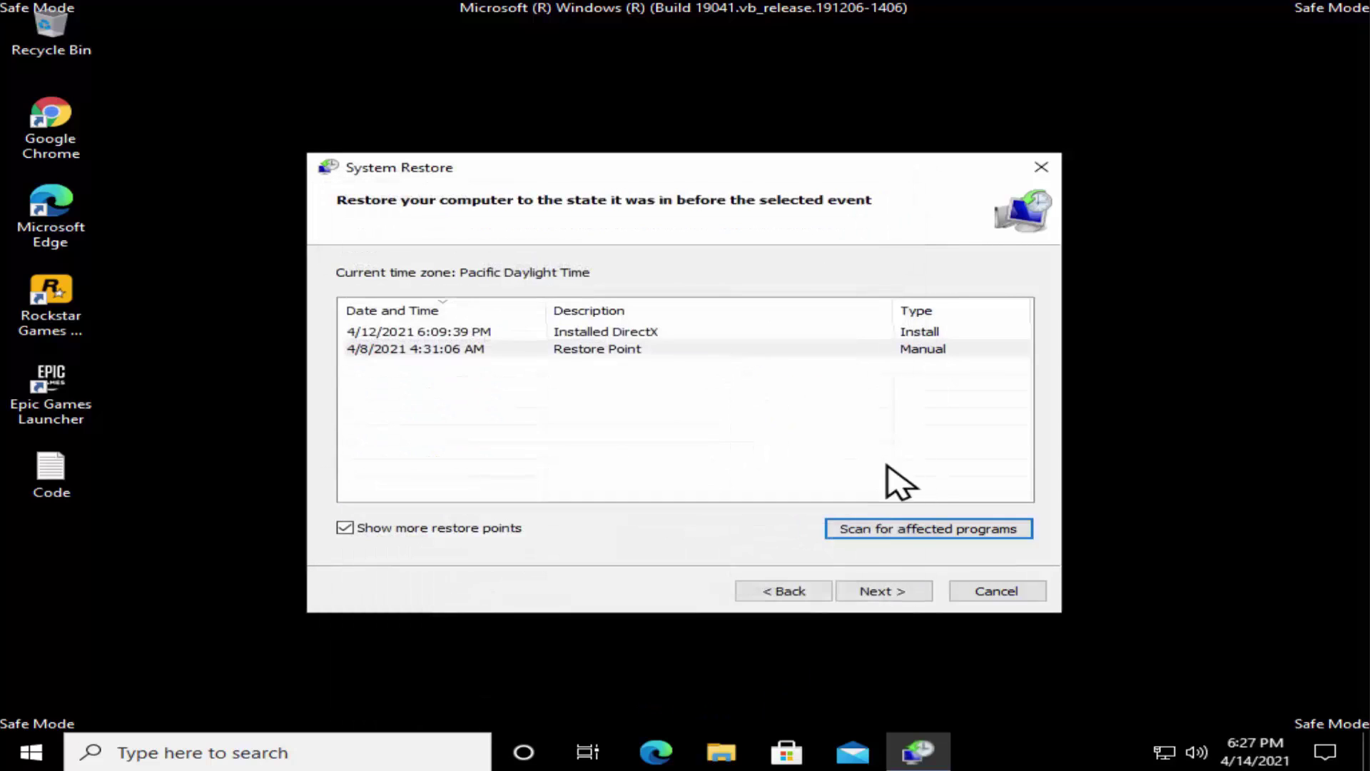
left_click(894, 597)
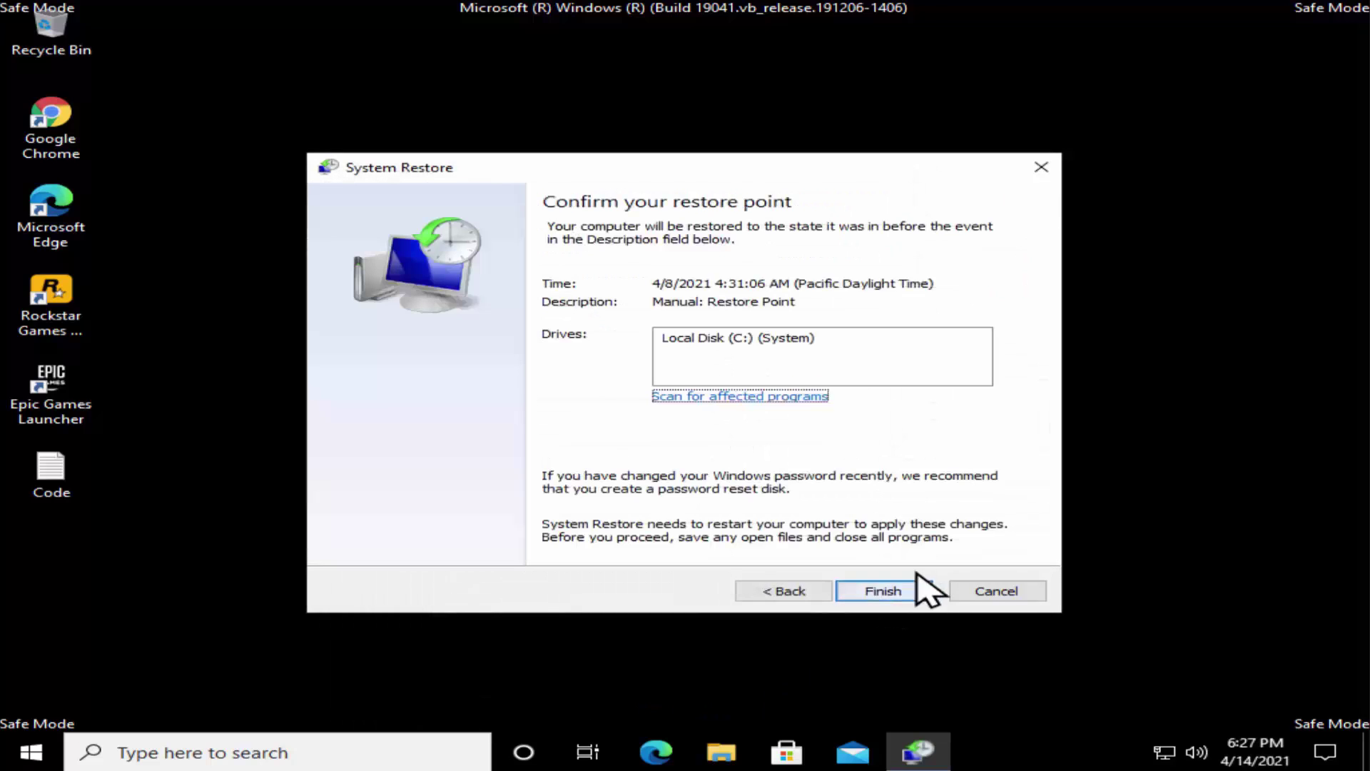
left_click(1003, 601)
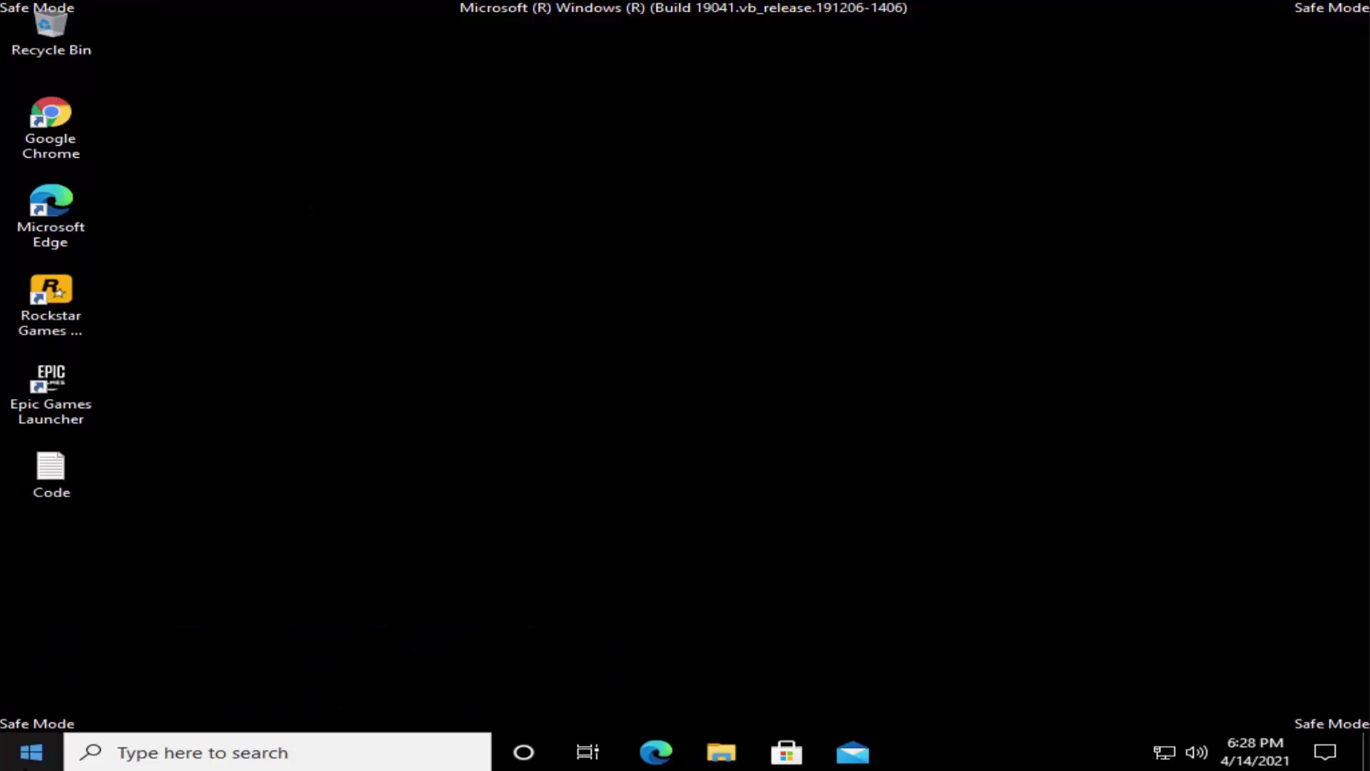
left_click(32, 752)
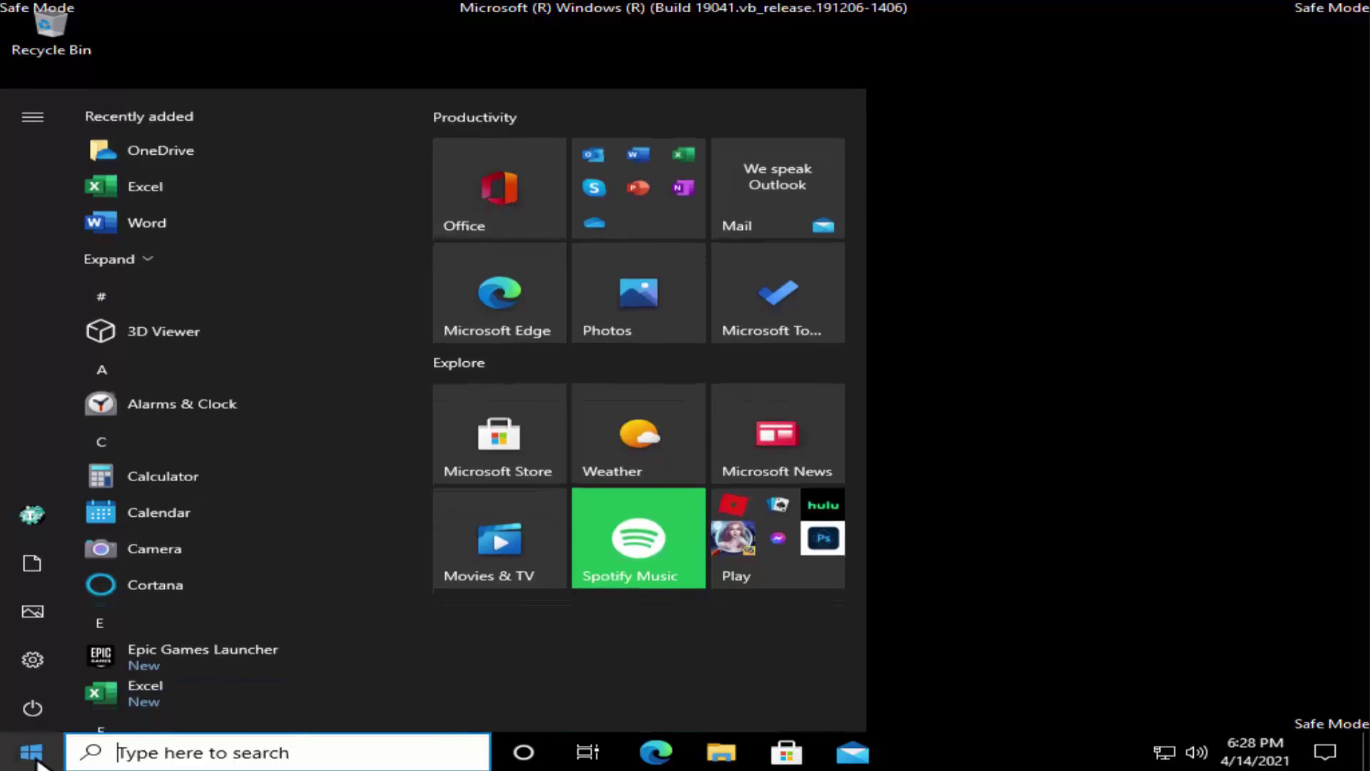
left_click(37, 664)
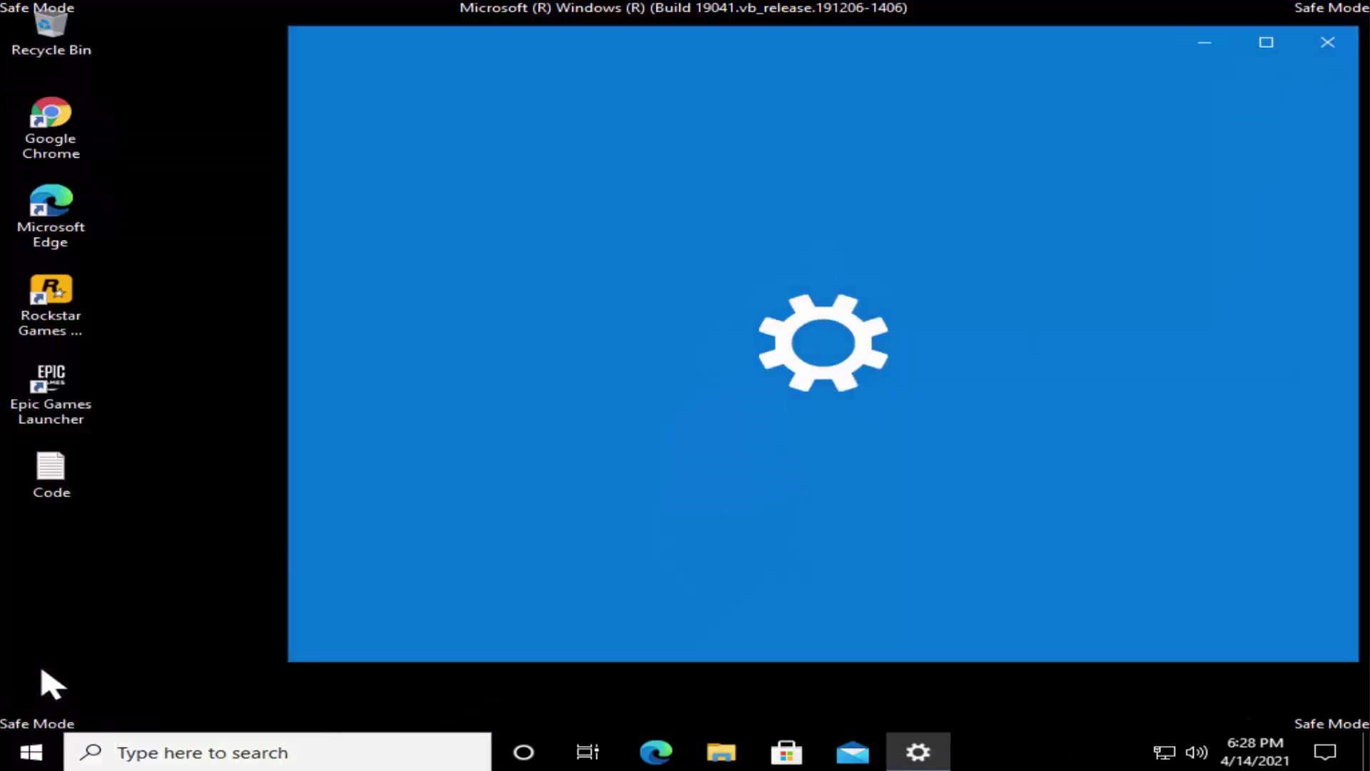
scroll(1251, 393, "down", 1)
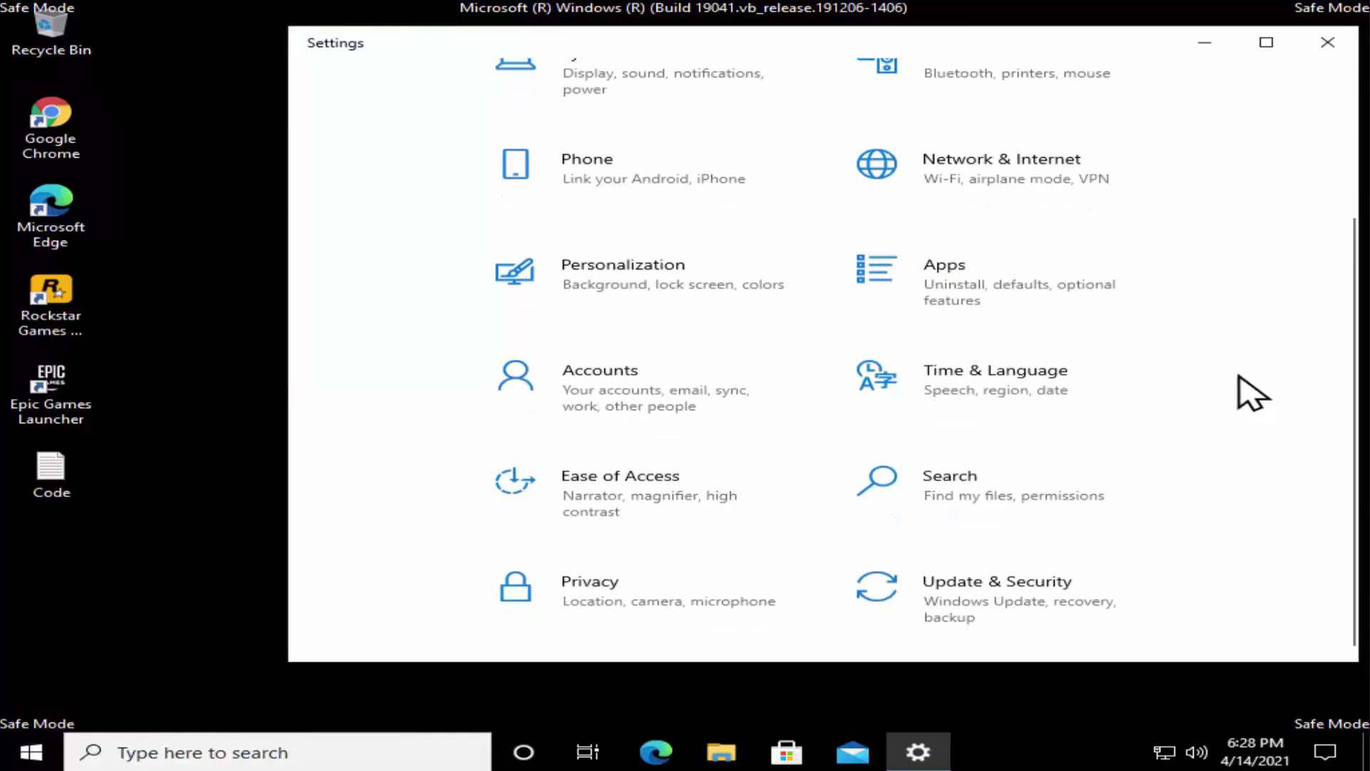
left_click(1063, 597)
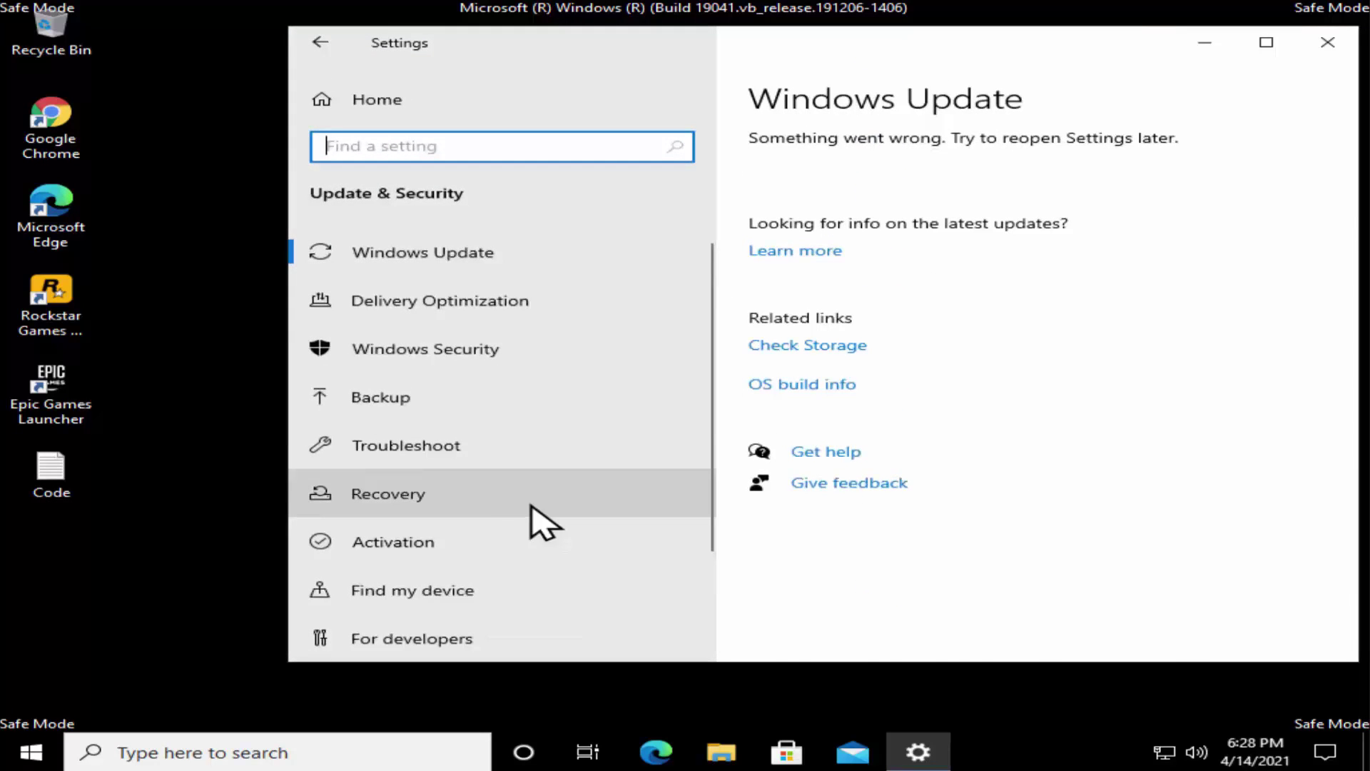
left_click(531, 505)
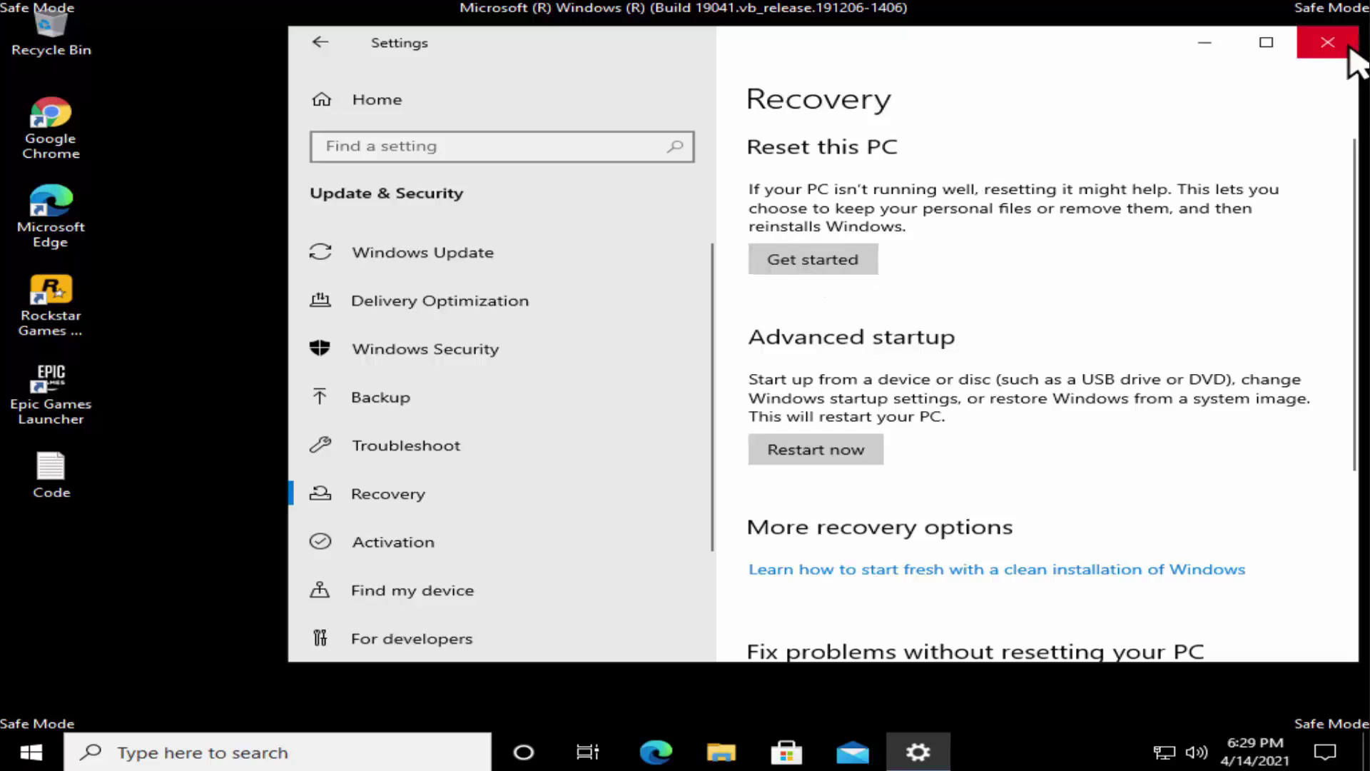
left_click(772, 268)
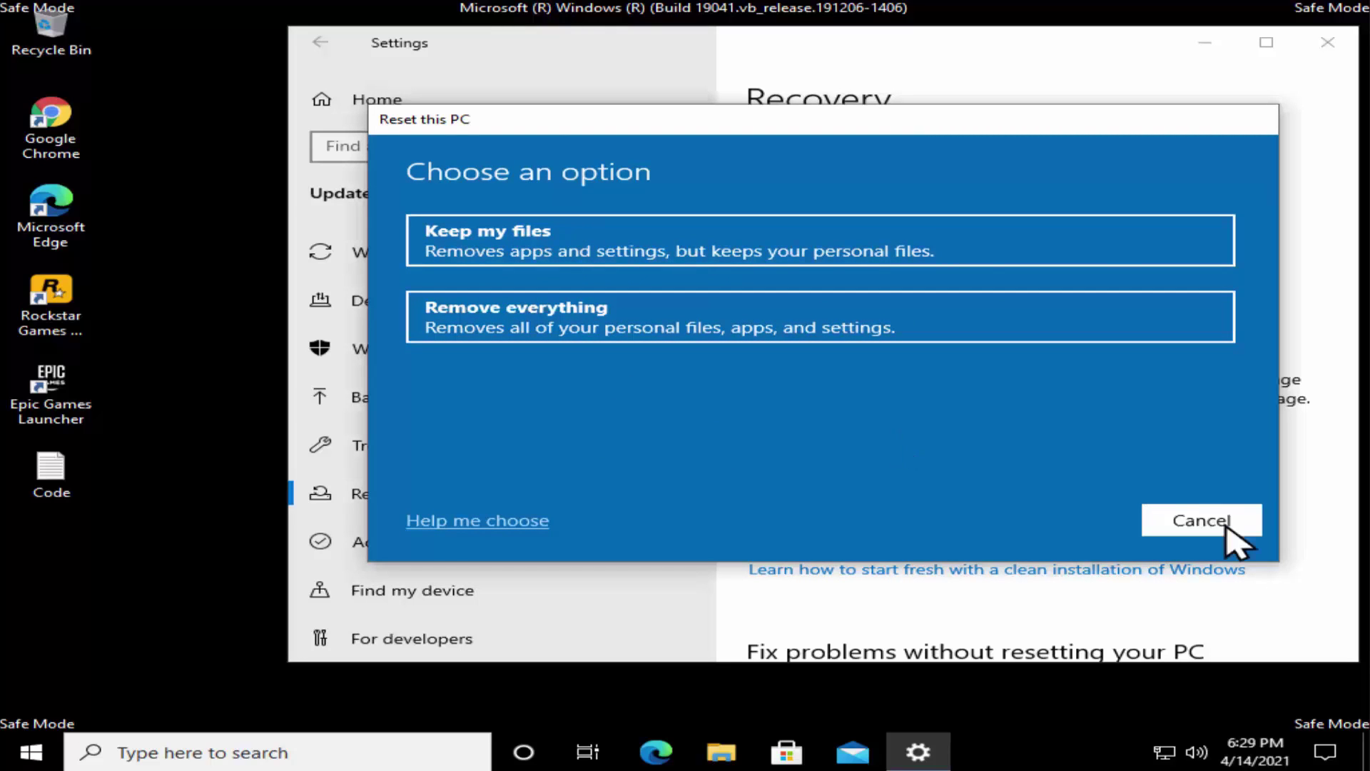
left_click(1178, 525)
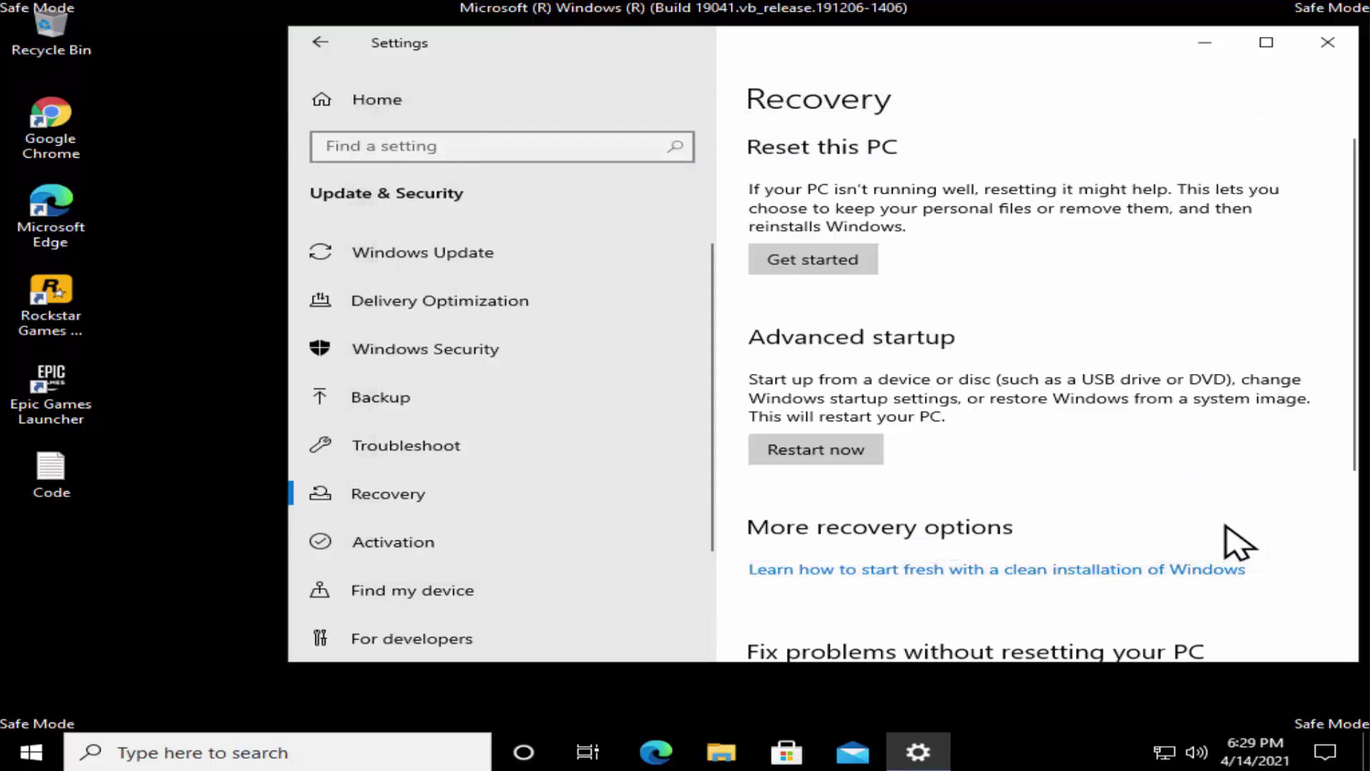
left_click(1328, 42)
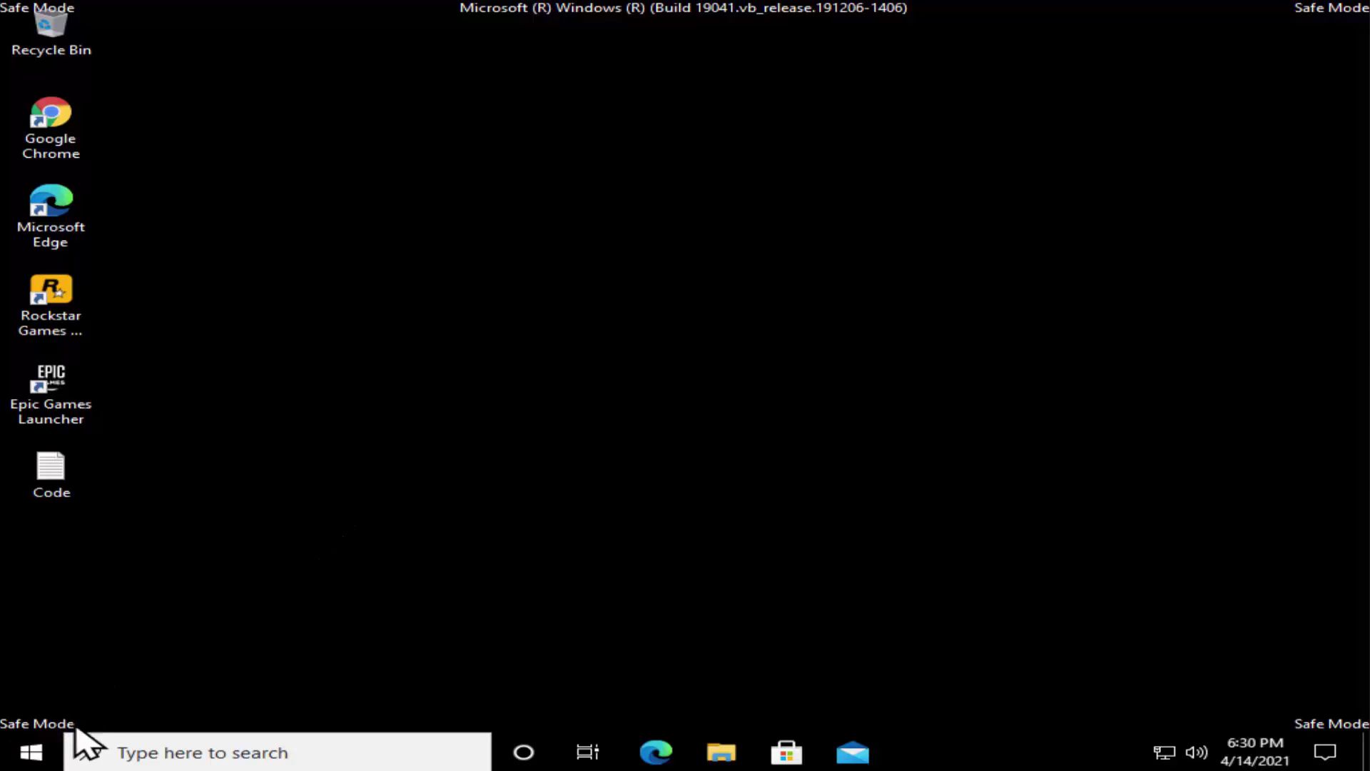
- Restart into recovery, choose Troubleshoot > Reset this PC > Keep my files, and dismiss the VirtualBox notice
left_click(31, 751)
mouse_move(39, 710)
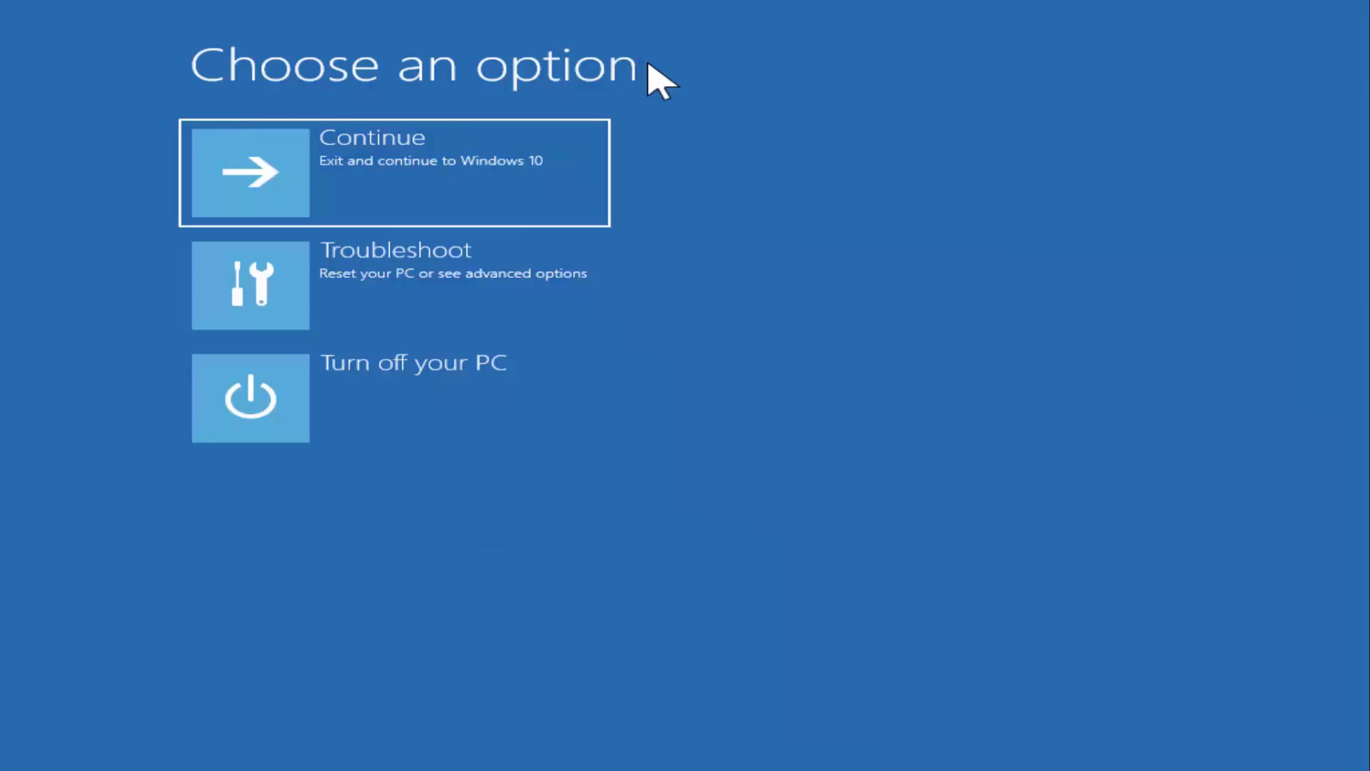
left_click(504, 297)
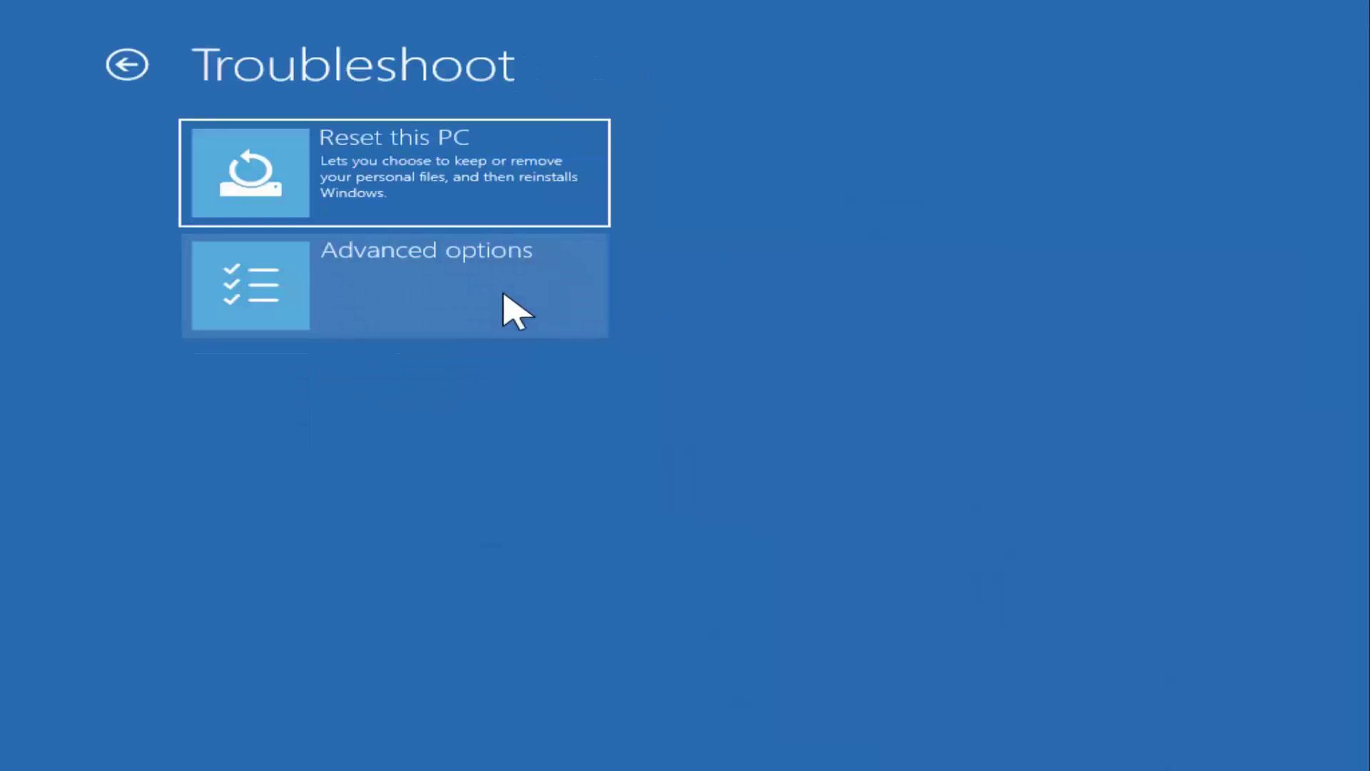
left_click(464, 182)
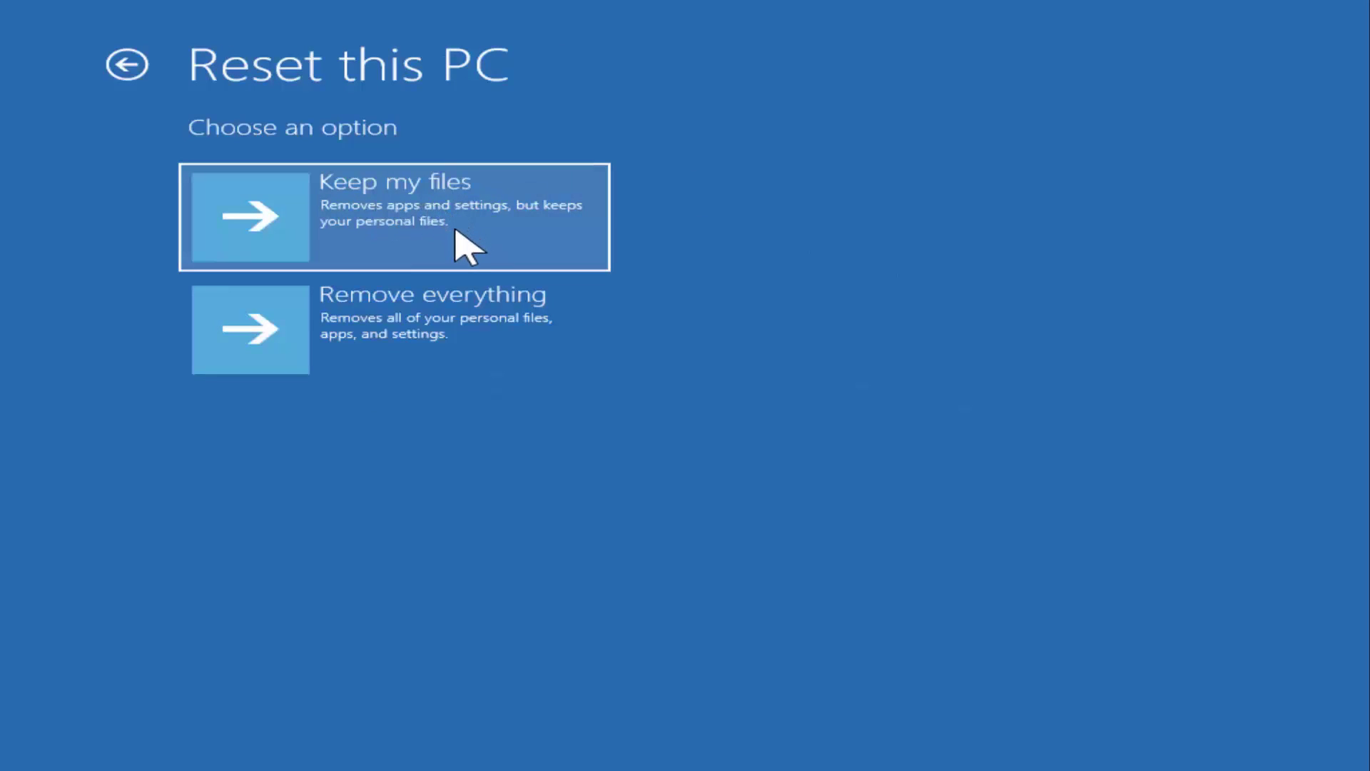
left_click(455, 231)
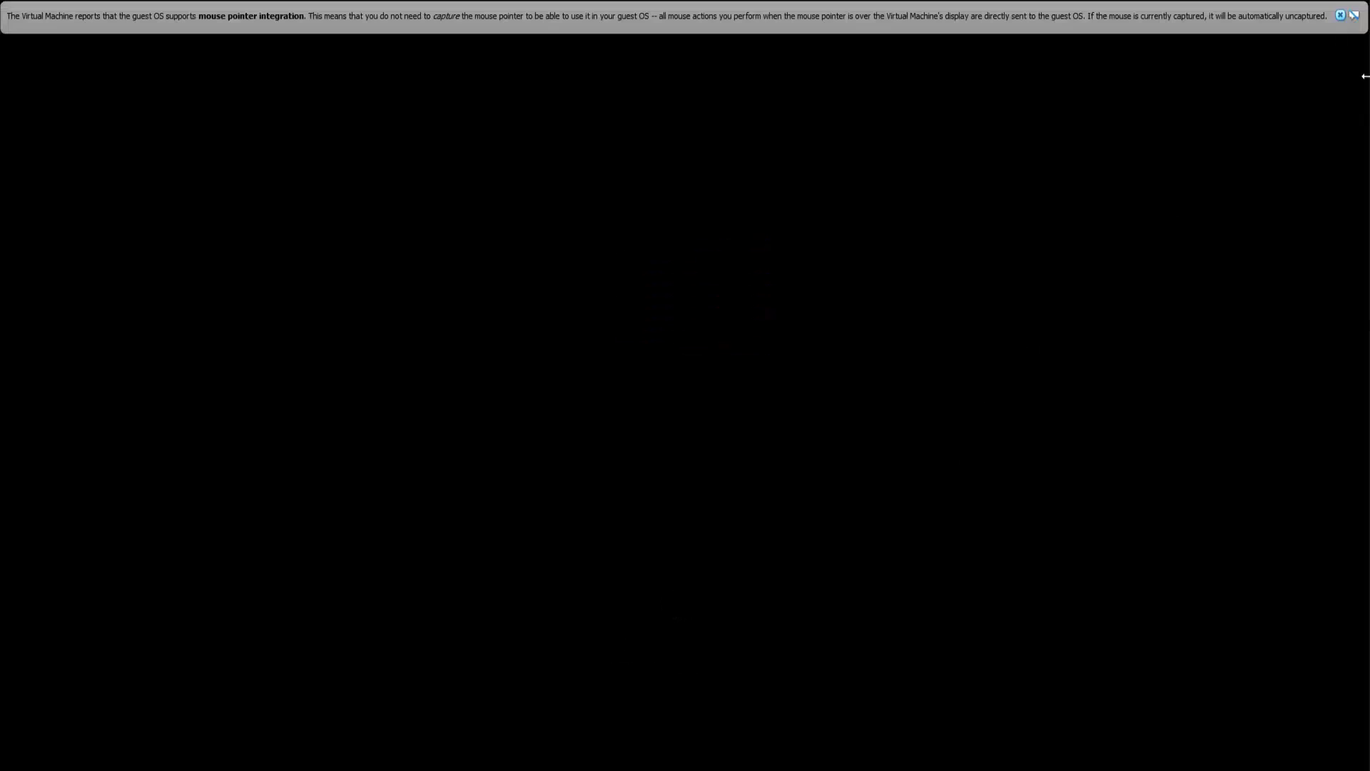
left_click(1341, 15)
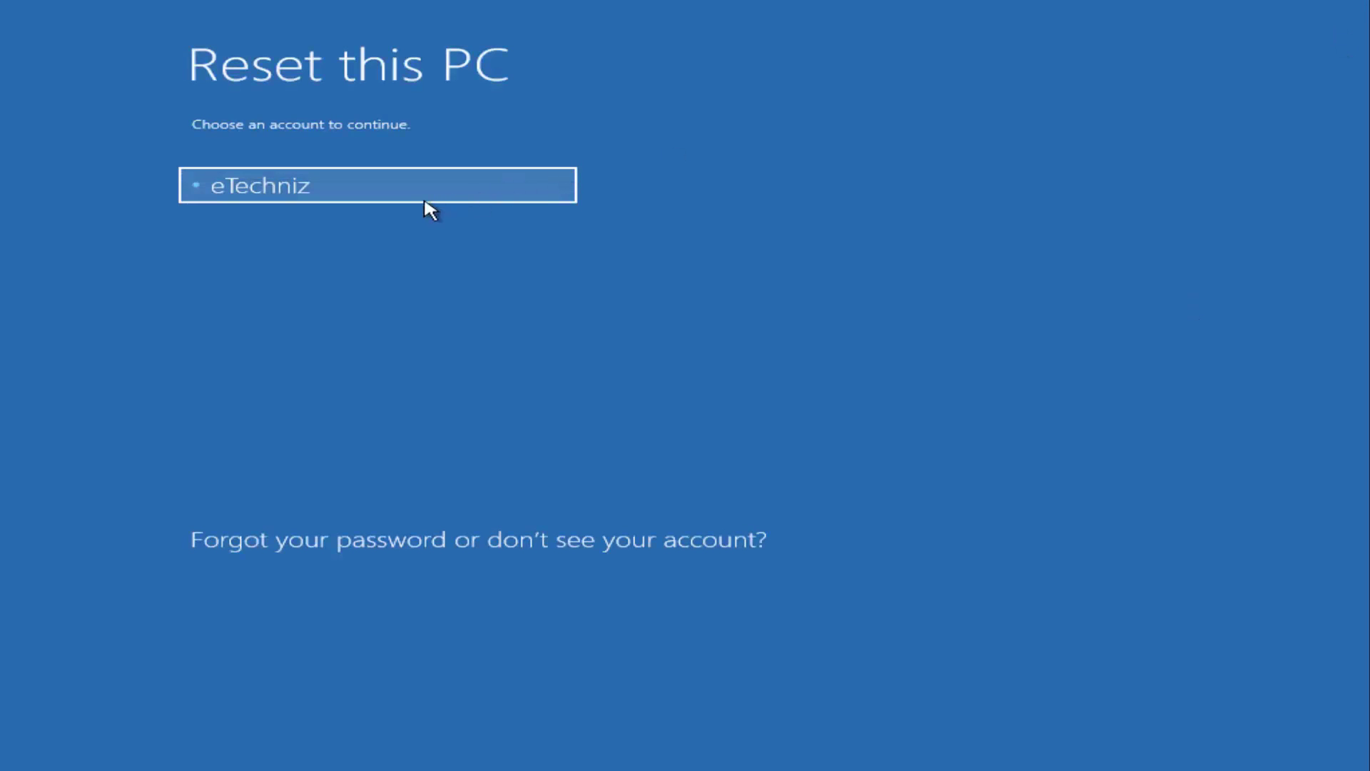